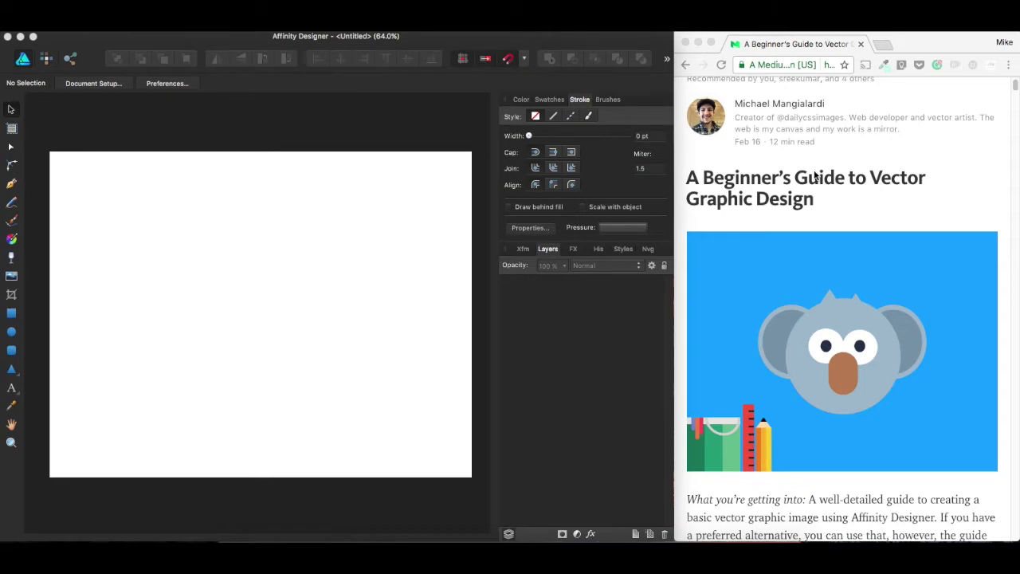
Read the vector design guide from its introduction through the design principles to the section on breaking down the koala image.
{"action": "scroll", "coordinate": [778, 239], "scroll_direction": "down", "scroll_amount": 10}
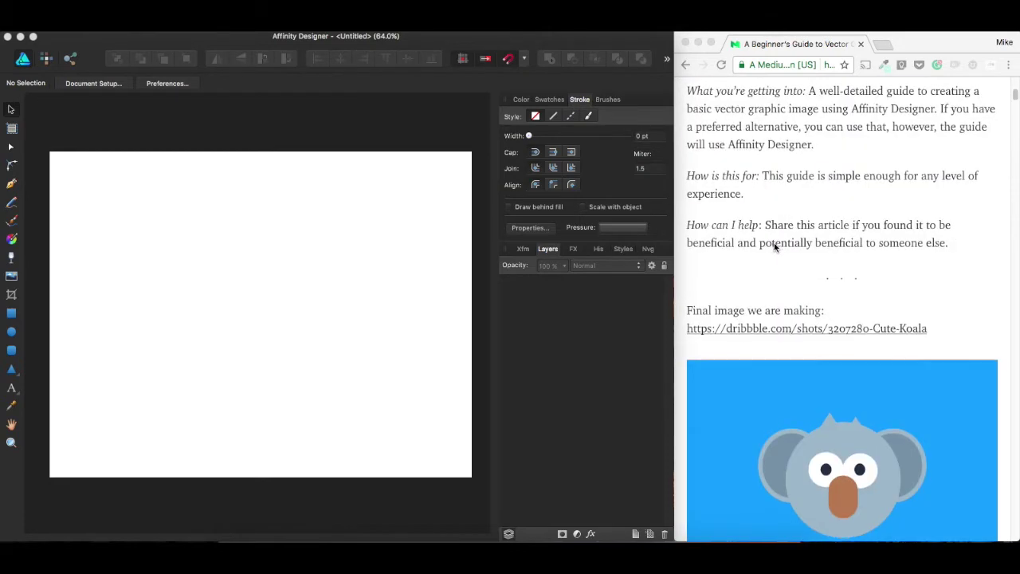
{"action": "scroll", "coordinate": [774, 248], "scroll_direction": "down", "scroll_amount": 20}
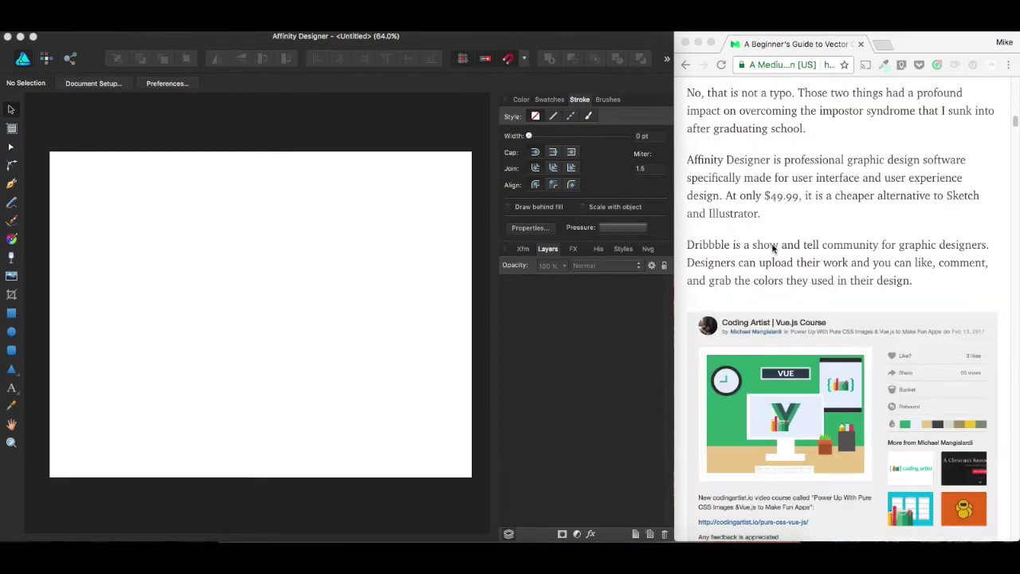
{"action": "scroll", "coordinate": [772, 248], "scroll_direction": "down", "scroll_amount": 6}
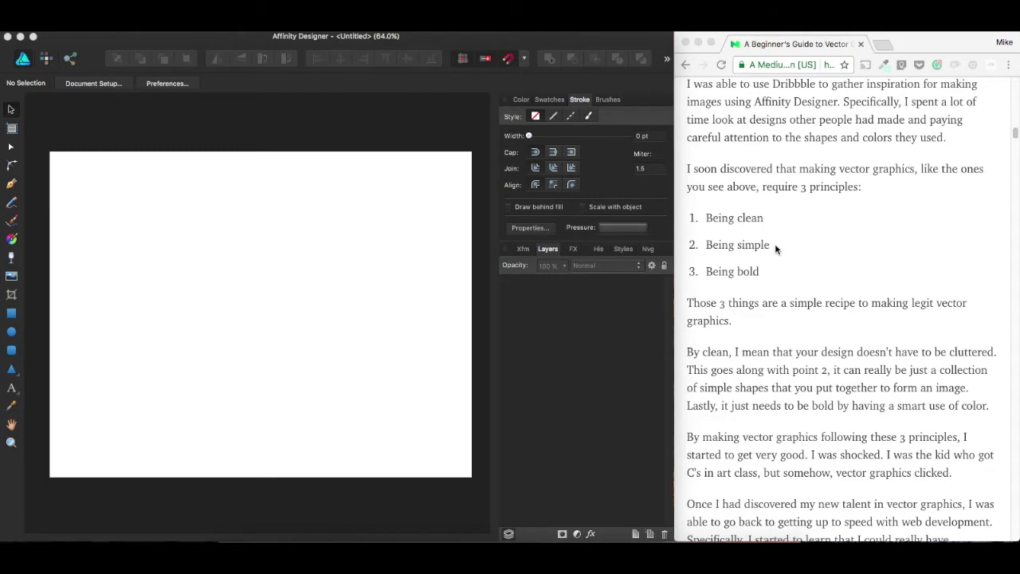
{"action": "scroll", "coordinate": [836, 216], "scroll_direction": "down", "scroll_amount": 15}
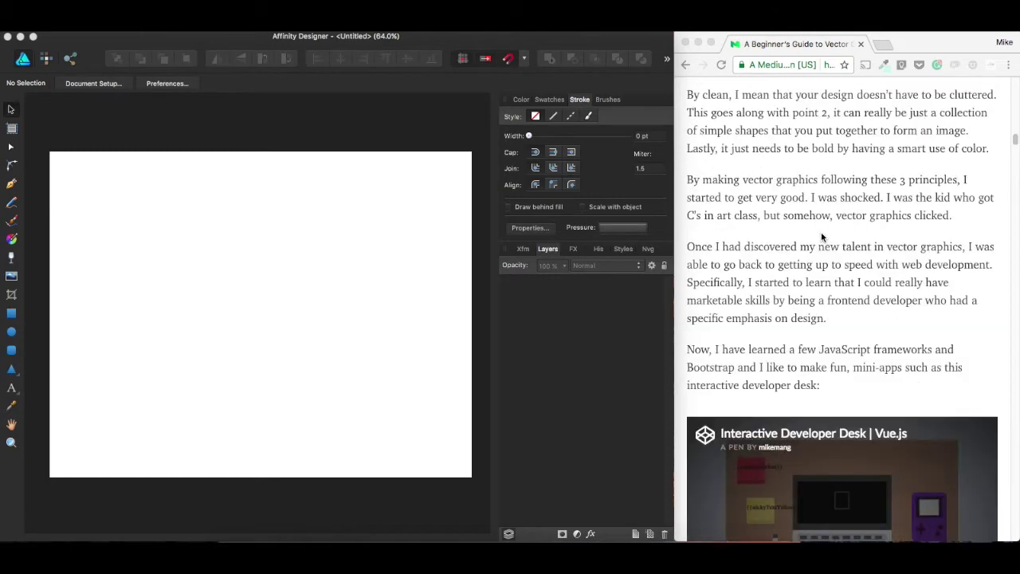
{"action": "scroll", "coordinate": [808, 268], "scroll_direction": "down", "scroll_amount": 15}
{"action": "scroll", "coordinate": [808, 268], "scroll_direction": "up", "scroll_amount": 14}
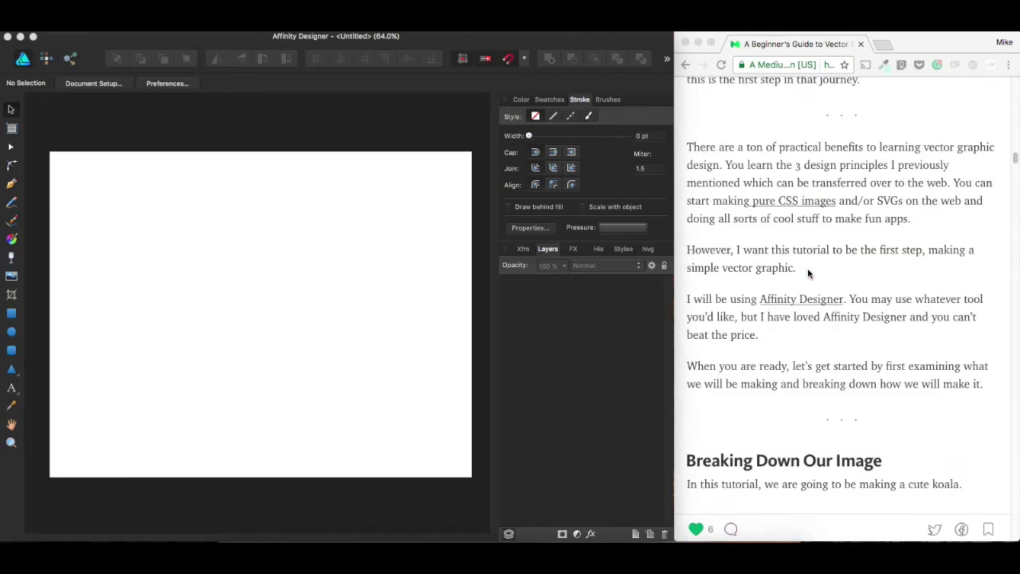
{"action": "scroll", "coordinate": [808, 268], "scroll_direction": "down", "scroll_amount": 13}
{"action": "scroll", "coordinate": [814, 274], "scroll_direction": "up", "scroll_amount": 3}
{"action": "scroll", "coordinate": [813, 273], "scroll_direction": "up", "scroll_amount": 3}
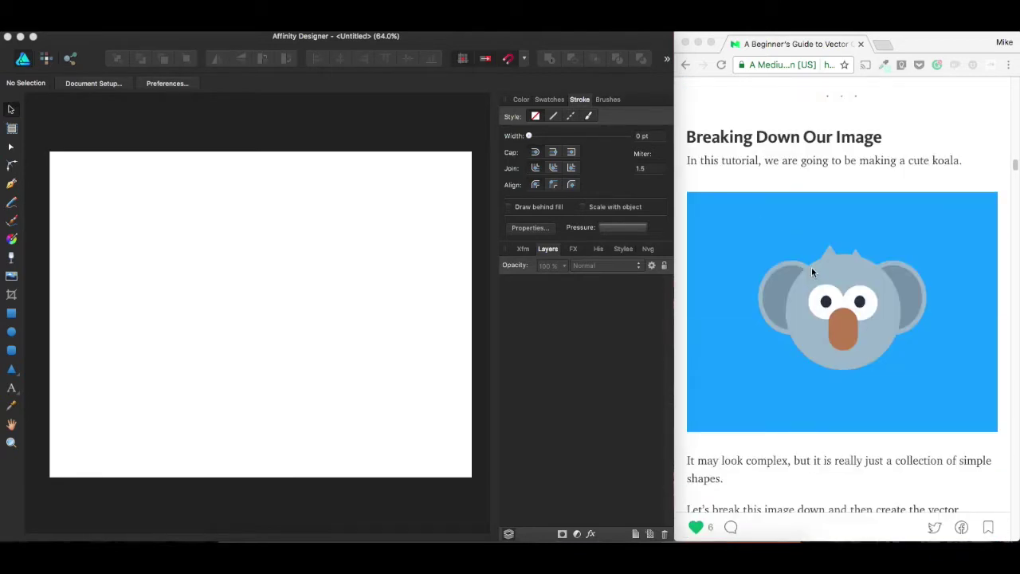
Examine the guide's breakdown of the koala into basic shapes: head, ears, eyes, nose and hair.
{"action": "scroll", "coordinate": [815, 269], "scroll_direction": "down", "scroll_amount": 12}
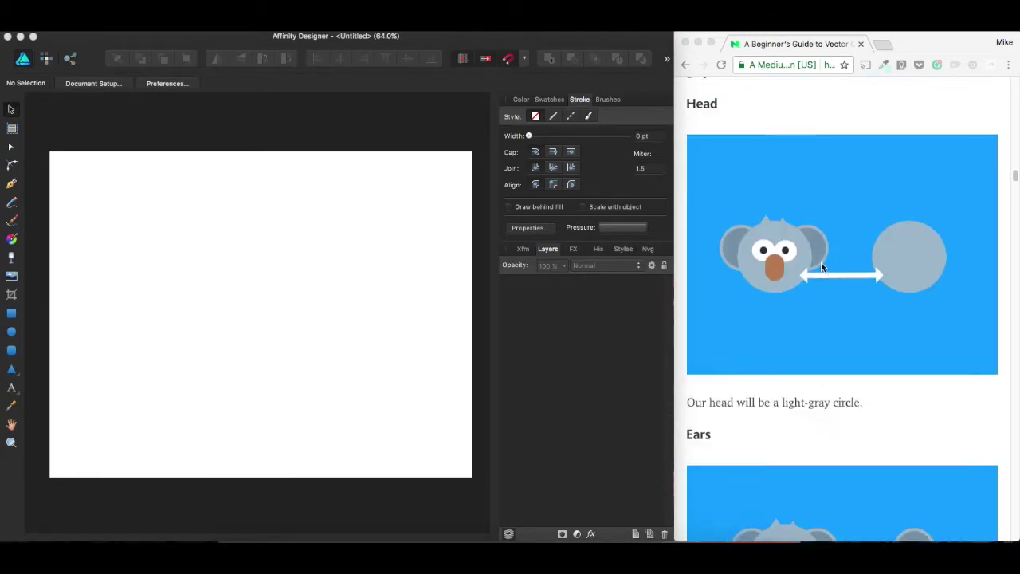
{"action": "scroll", "coordinate": [821, 268], "scroll_direction": "down", "scroll_amount": 3}
{"action": "scroll", "coordinate": [822, 268], "scroll_direction": "up", "scroll_amount": 2}
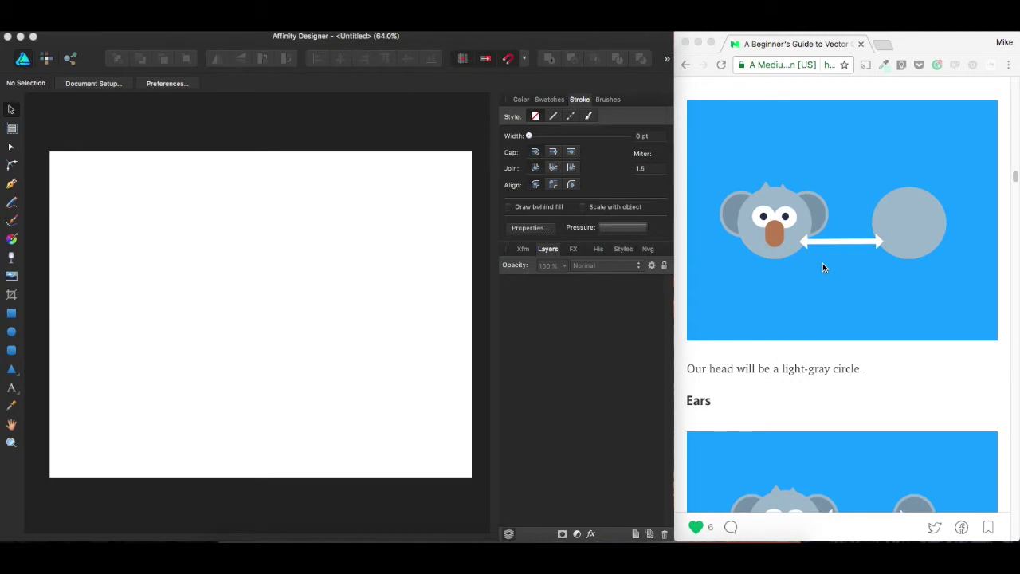
{"action": "scroll", "coordinate": [827, 271], "scroll_direction": "down", "scroll_amount": 6}
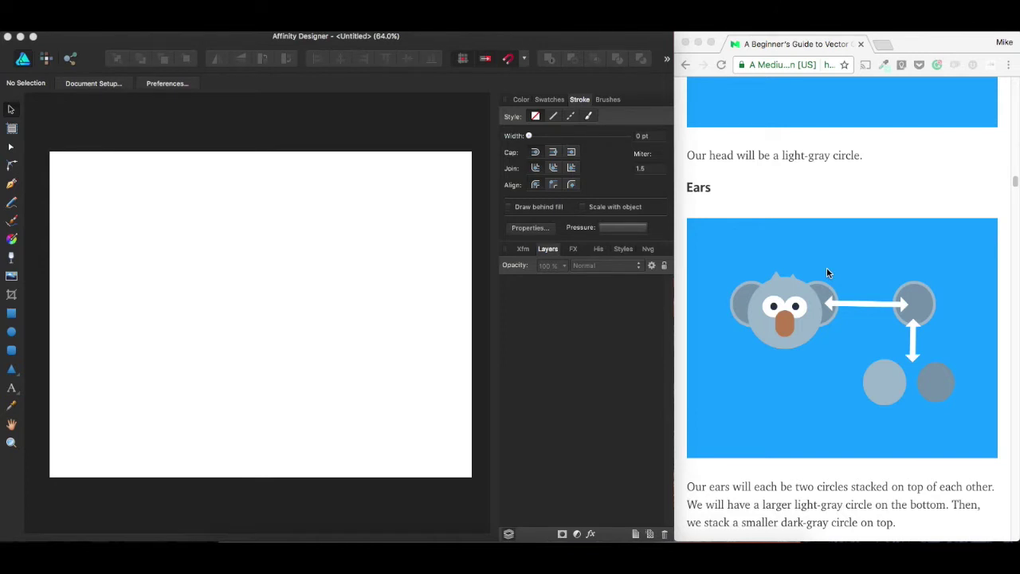
{"action": "scroll", "coordinate": [780, 296], "scroll_direction": "down", "scroll_amount": 9}
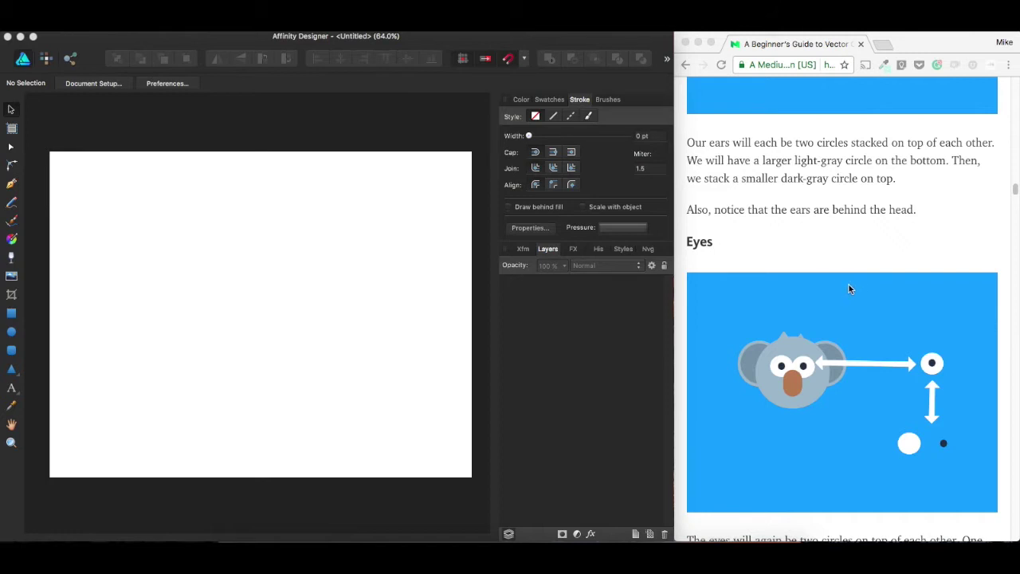
{"action": "scroll", "coordinate": [849, 285], "scroll_direction": "down", "scroll_amount": 8}
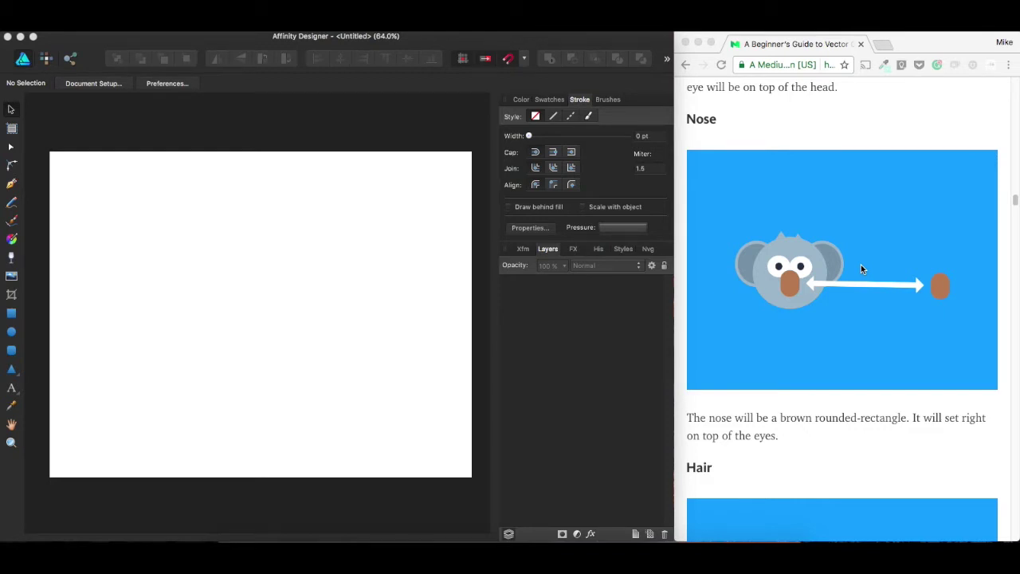
{"action": "scroll", "coordinate": [861, 264], "scroll_direction": "down", "scroll_amount": 4}
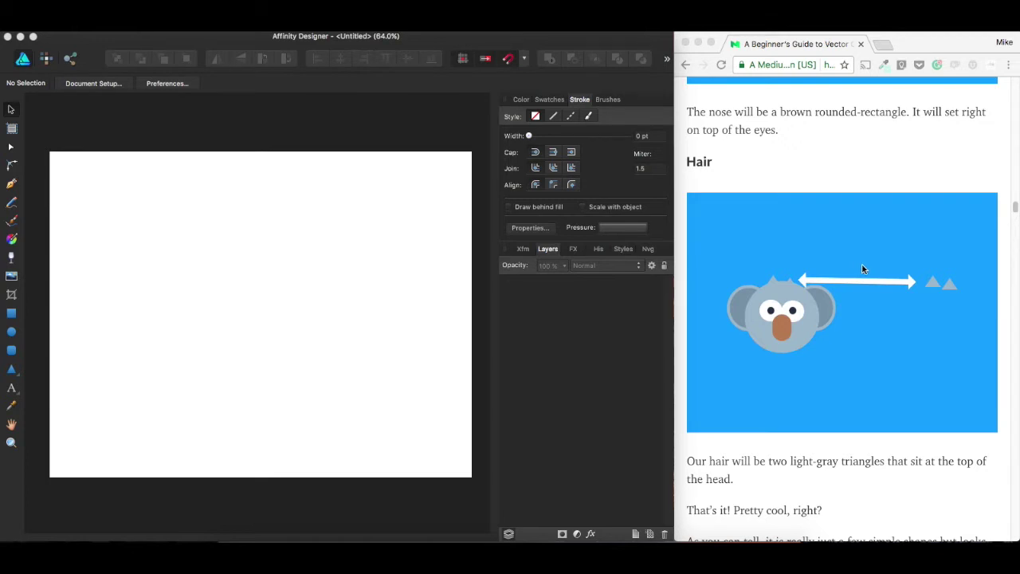
{"action": "scroll", "coordinate": [861, 269], "scroll_direction": "down", "scroll_amount": 2}
{"action": "scroll", "coordinate": [861, 269], "scroll_direction": "down", "scroll_amount": 5}
{"action": "scroll", "coordinate": [862, 268], "scroll_direction": "up", "scroll_amount": 5}
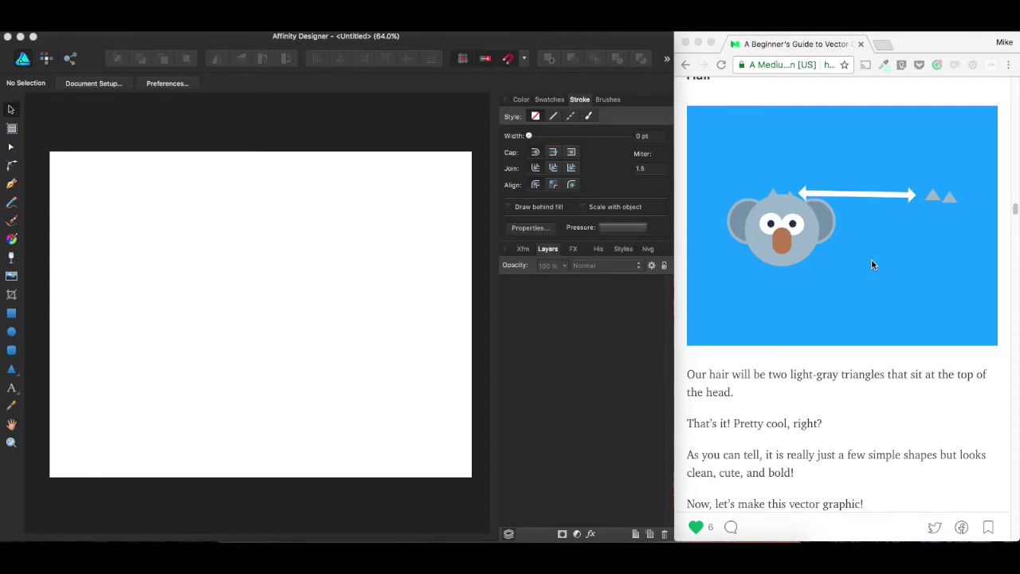
Following the guide's background instructions, draw a rectangle covering the entire canvas.
{"action": "scroll", "coordinate": [869, 265], "scroll_direction": "down", "scroll_amount": 15}
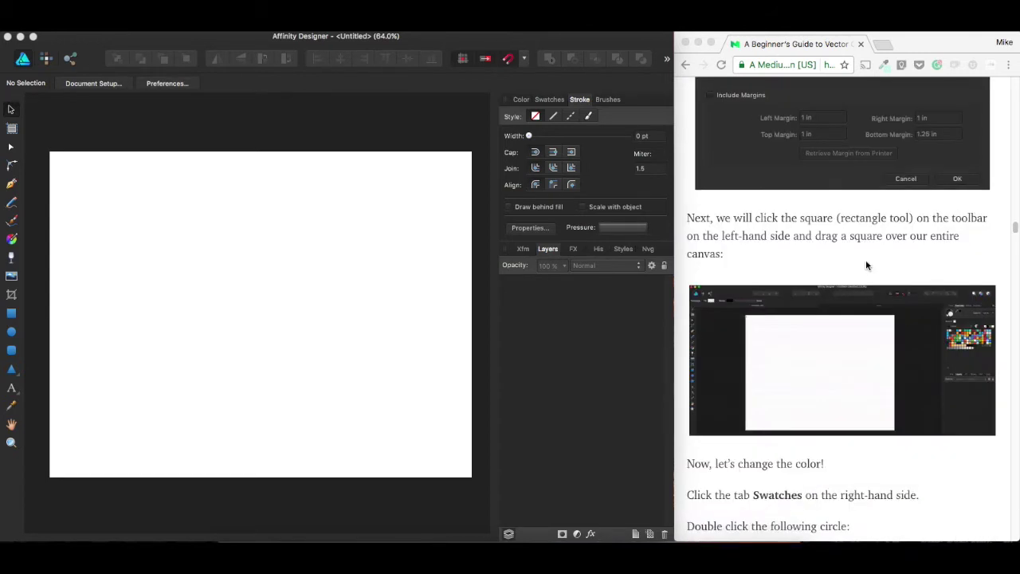
{"action": "scroll", "coordinate": [869, 260], "scroll_direction": "down", "scroll_amount": 5}
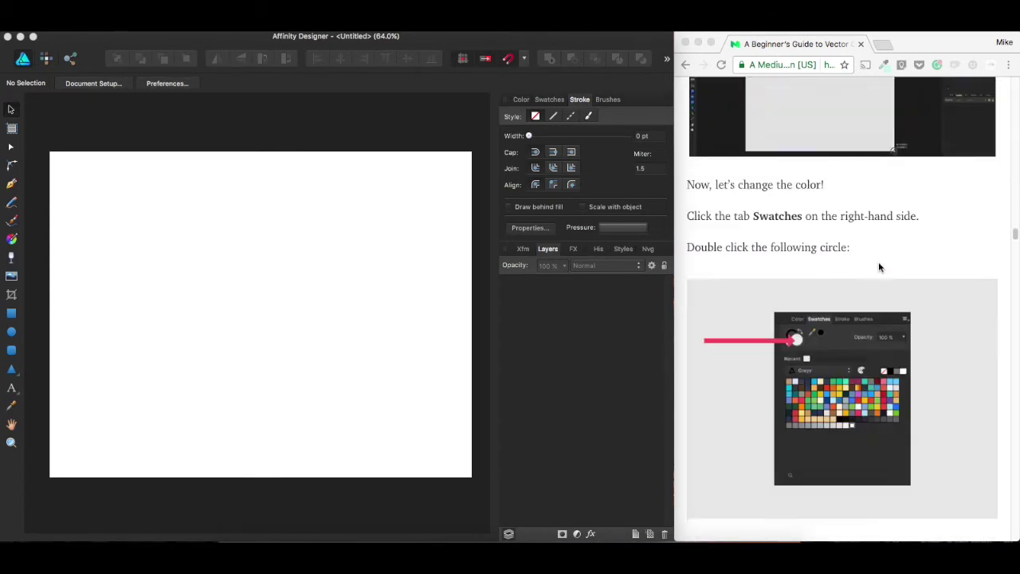
{"action": "scroll", "coordinate": [879, 262], "scroll_direction": "up", "scroll_amount": 8}
{"action": "scroll", "coordinate": [872, 259], "scroll_direction": "down", "scroll_amount": 4}
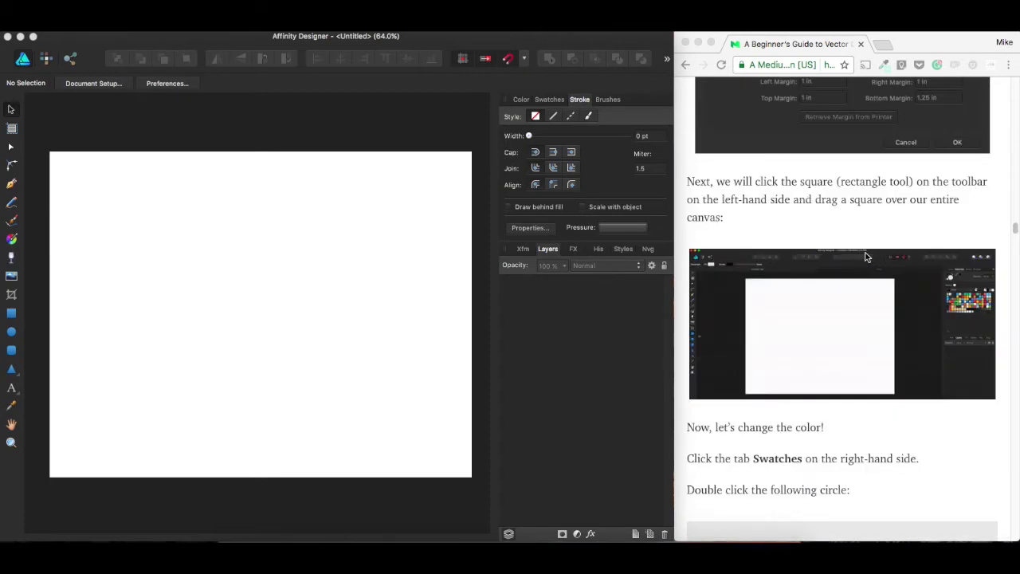
{"action": "left_click", "coordinate": [11, 312]}
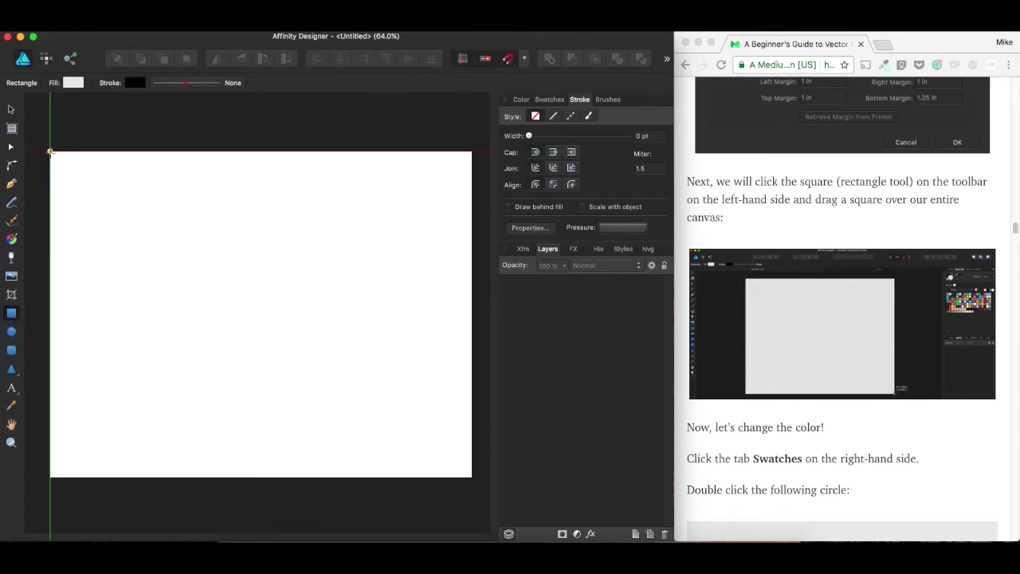
{"action": "left_click_drag", "start_coordinate": [49, 151], "coordinate": [472, 477]}
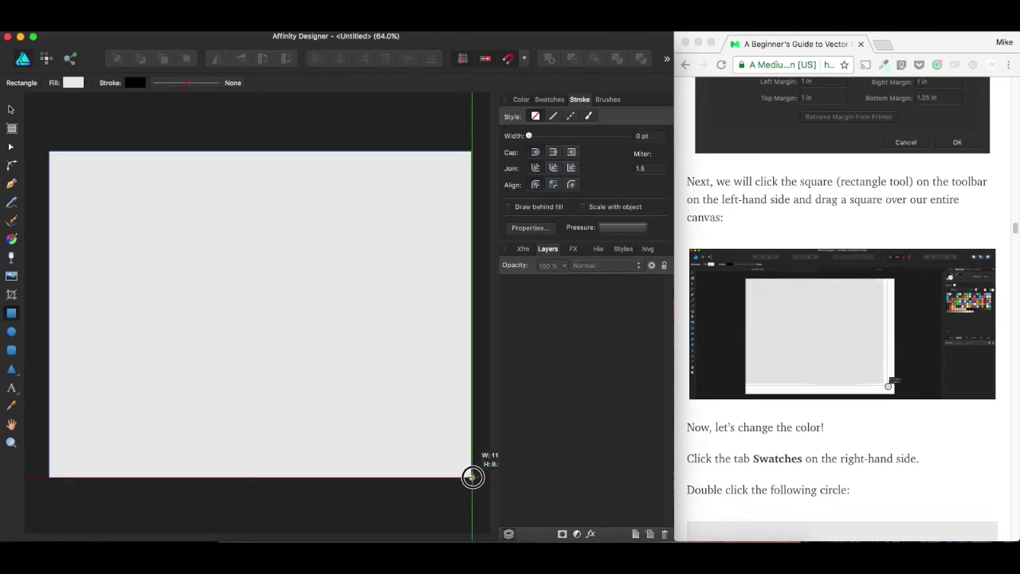
{"action": "left_click_drag", "start_coordinate": [472, 476], "coordinate": [471, 473]}
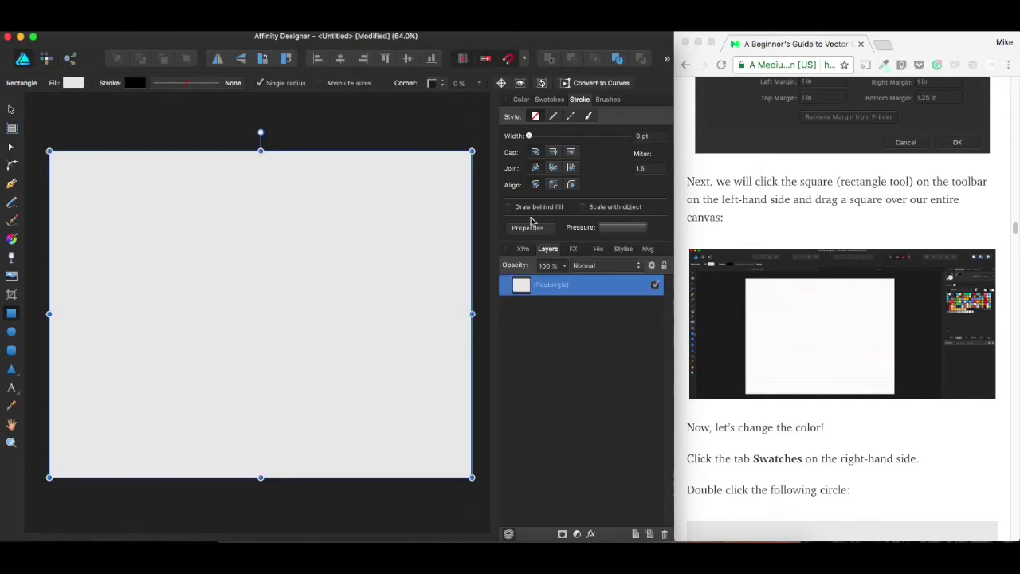
Open the rectangle's fill colour for editing and copy the background hex code 25A9FC from the guide.
{"action": "left_click", "coordinate": [554, 100]}
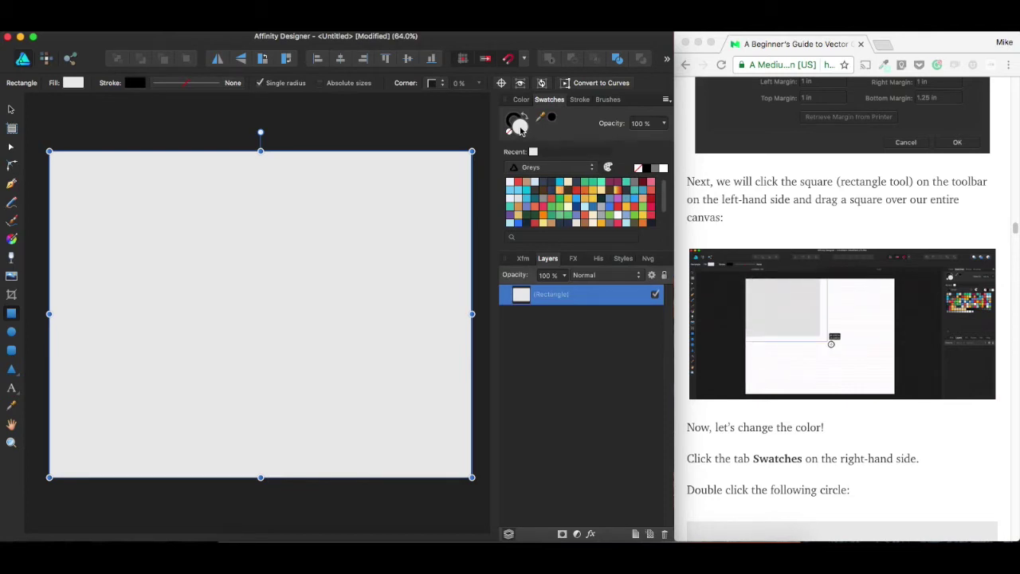
{"action": "double_click", "coordinate": [518, 126]}
{"action": "scroll", "coordinate": [737, 224], "scroll_direction": "down", "scroll_amount": 10}
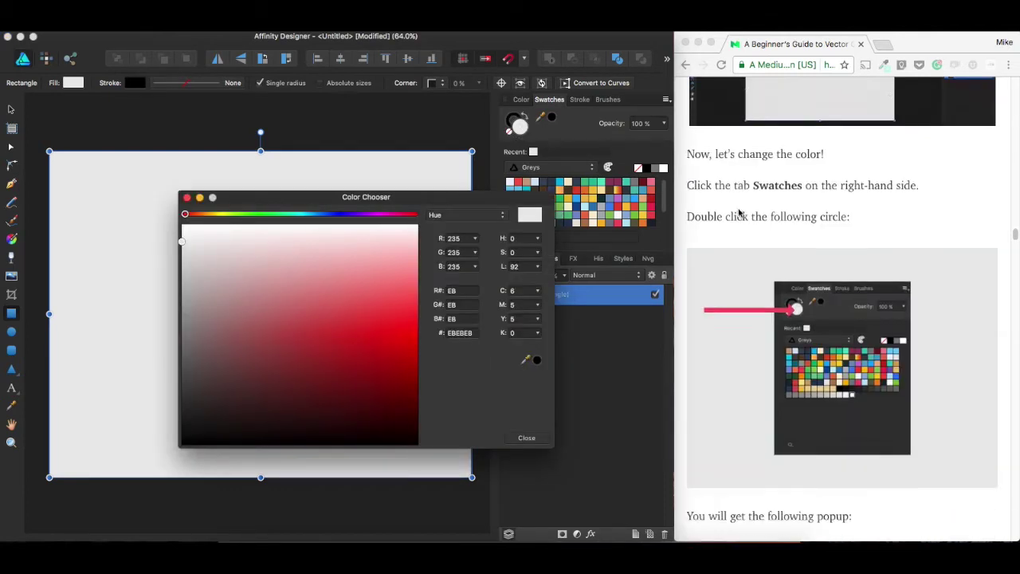
{"action": "left_click_drag", "start_coordinate": [745, 352], "coordinate": [699, 351]}
{"action": "right_click", "coordinate": [727, 351]}
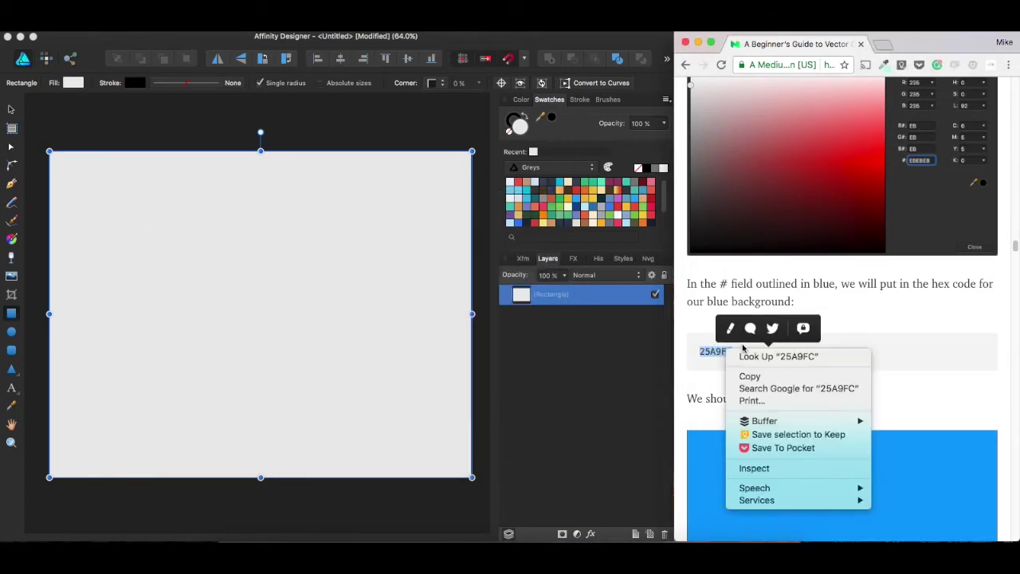
{"action": "left_click", "coordinate": [753, 376]}
Return to Affinity Designer's Color Chooser, set the rectangle's fill to hex 25A9FC and close the chooser.
{"action": "right_click", "coordinate": [359, 539]}
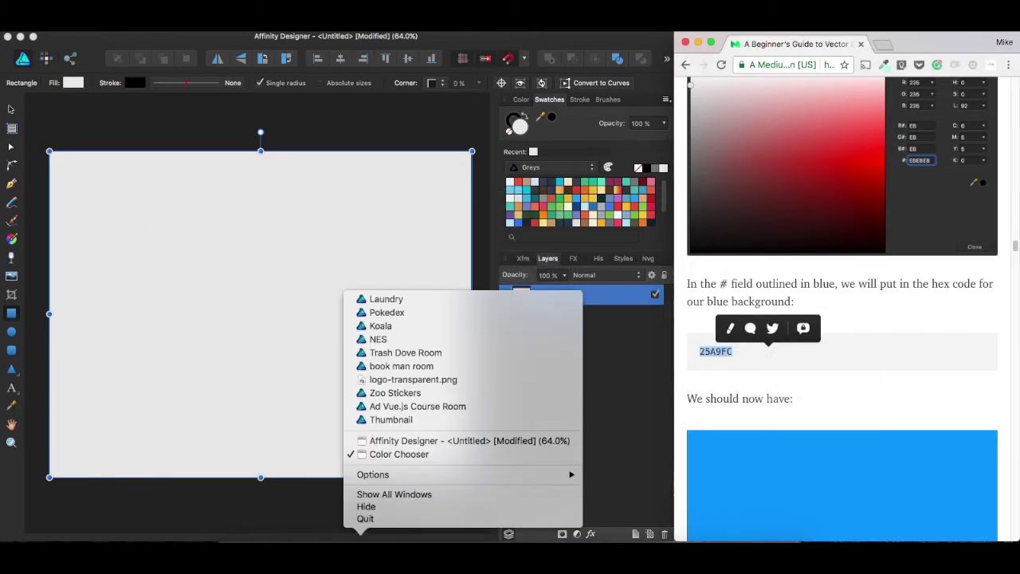
{"action": "left_click", "coordinate": [381, 441]}
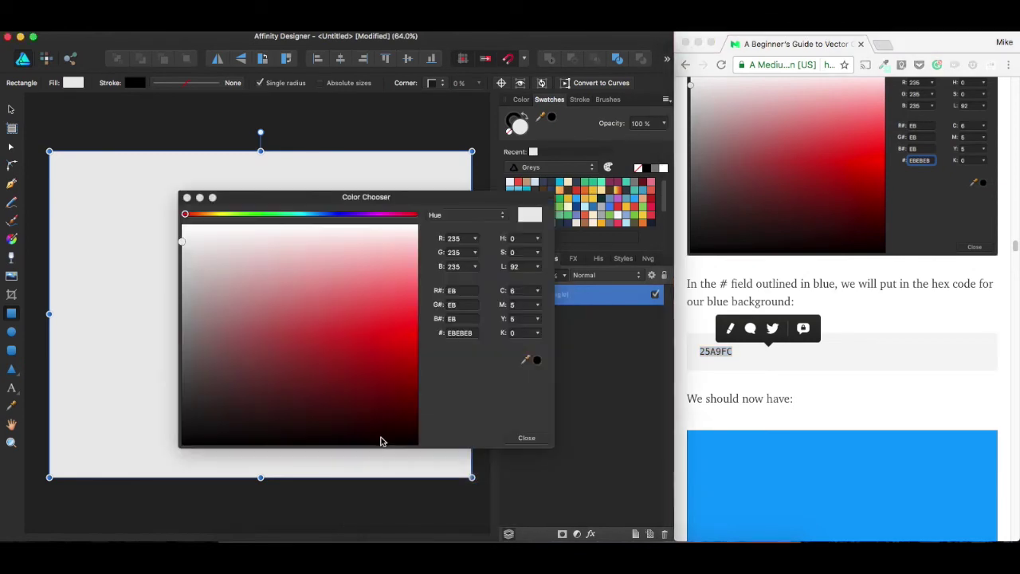
{"action": "left_click", "coordinate": [451, 200]}
{"action": "left_click_drag", "start_coordinate": [451, 199], "coordinate": [423, 175]}
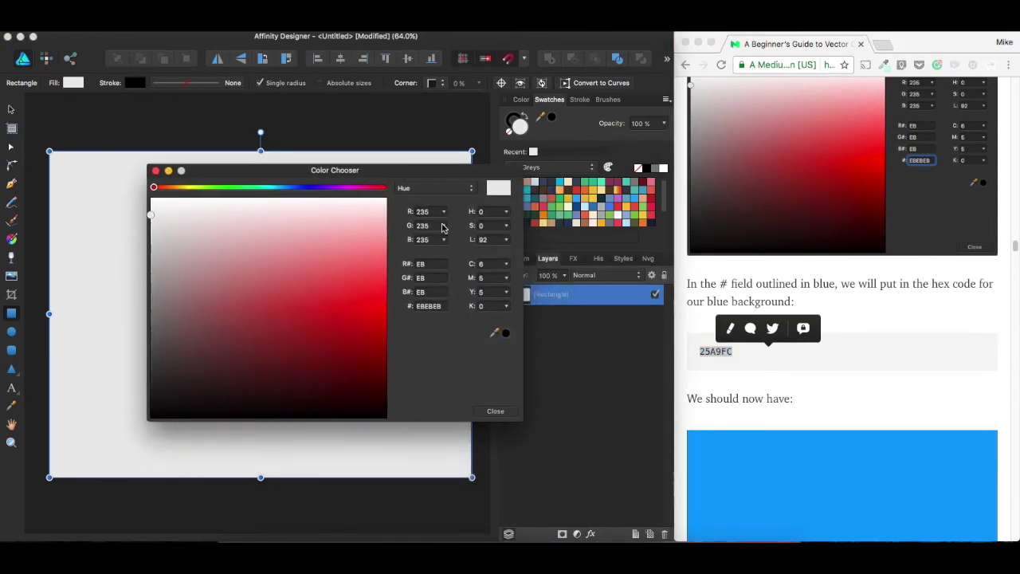
{"action": "left_click", "coordinate": [443, 307]}
{"action": "key", "text": "super+v"}
{"action": "key", "text": "Return"}
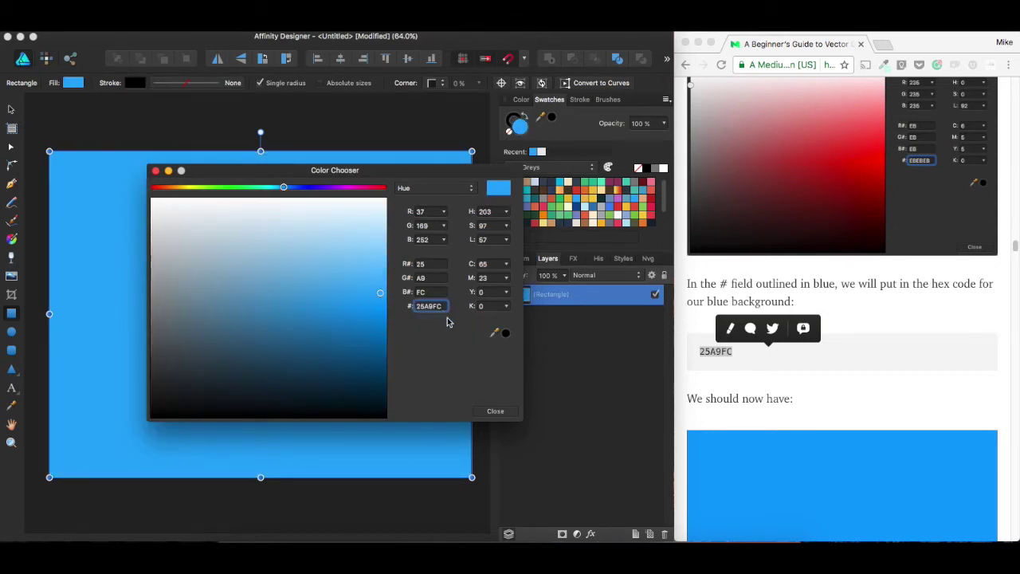
{"action": "left_click", "coordinate": [495, 412]}
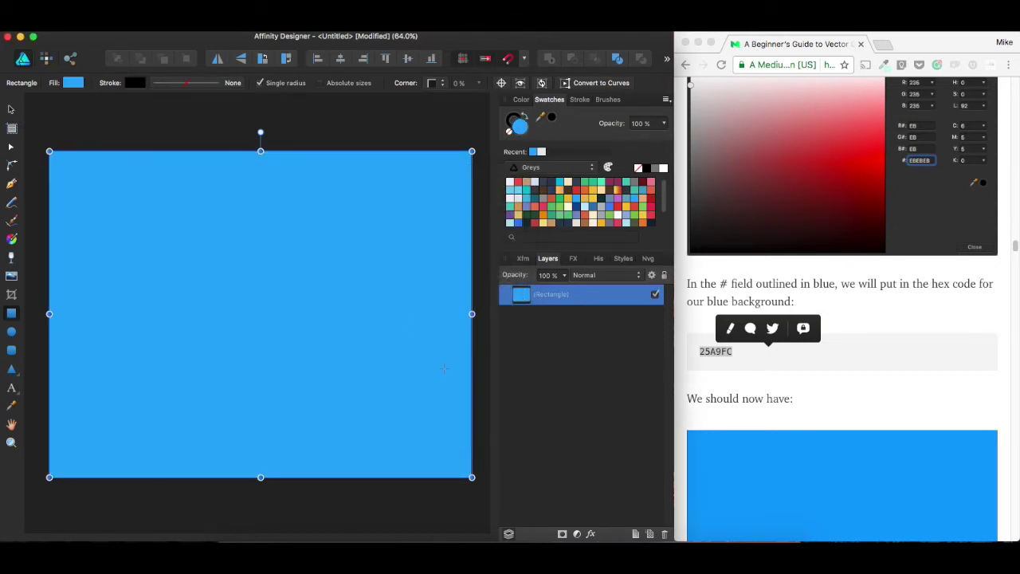
{"action": "left_click", "coordinate": [856, 356]}
{"action": "left_click", "coordinate": [901, 325]}
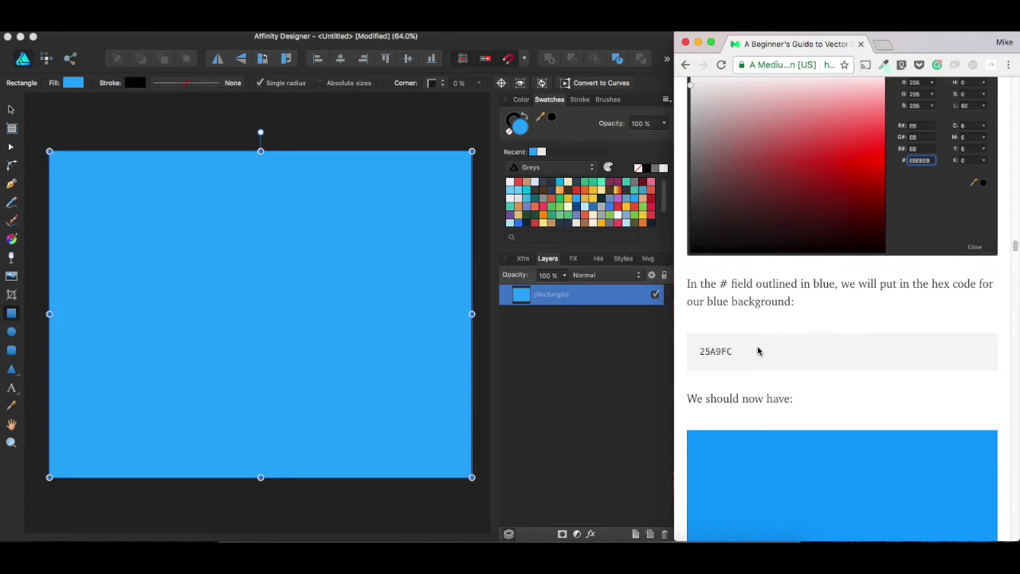
{"action": "scroll", "coordinate": [761, 351], "scroll_direction": "up", "scroll_amount": 10}
{"action": "scroll", "coordinate": [767, 346], "scroll_direction": "down", "scroll_amount": 6}
{"action": "scroll", "coordinate": [767, 346], "scroll_direction": "down", "scroll_amount": 5}
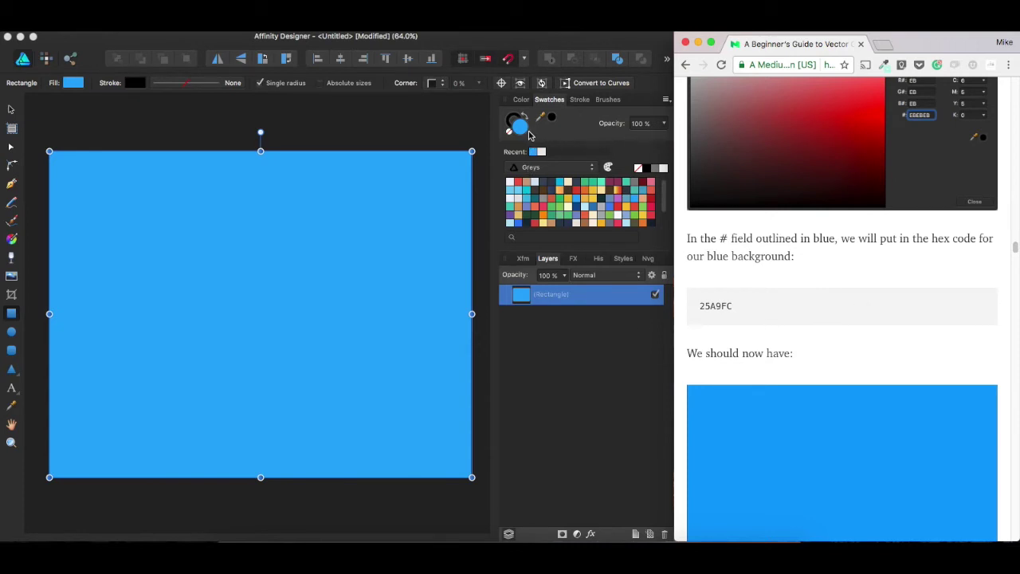
Give the background rectangle a red stroke, then reduce the stroke width to 0 pt.
{"action": "left_click", "coordinate": [232, 206]}
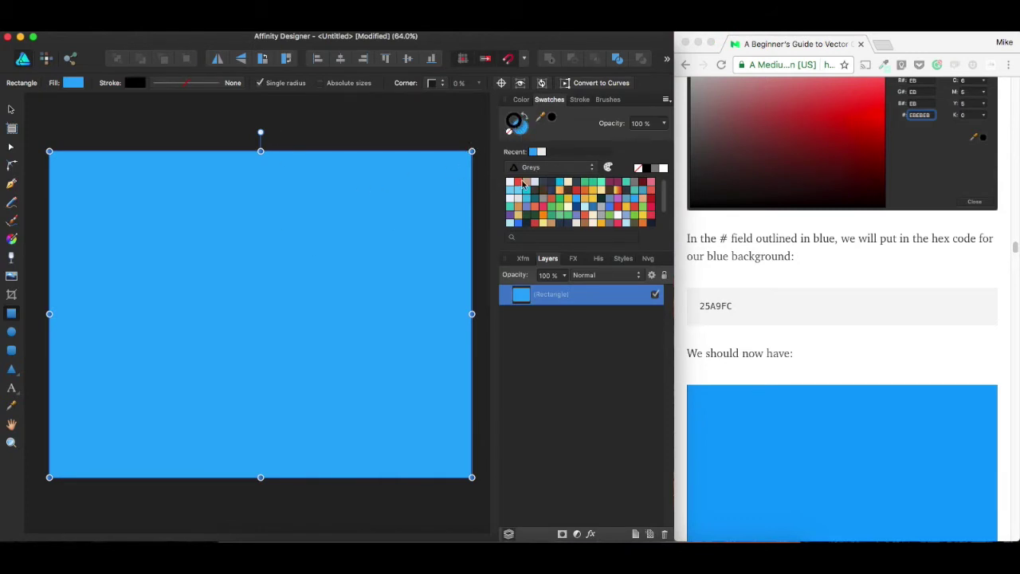
{"action": "left_click", "coordinate": [516, 183]}
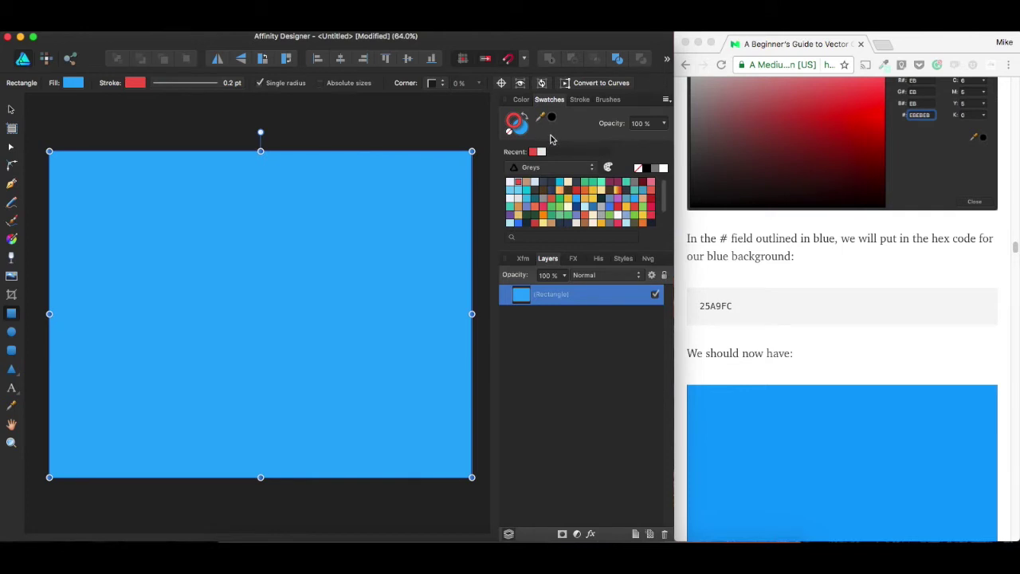
{"action": "left_click", "coordinate": [577, 101]}
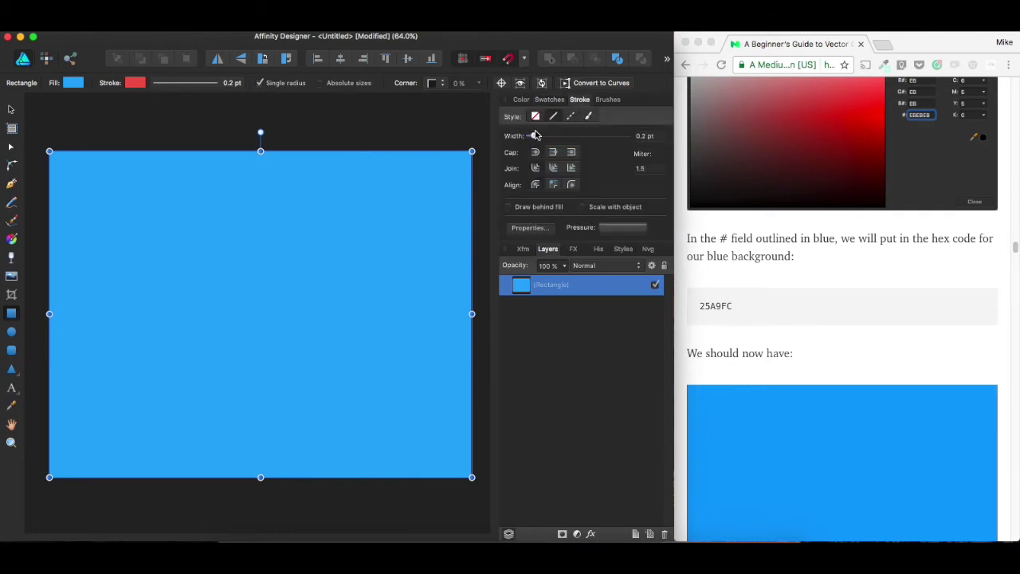
{"action": "mouse_move", "coordinate": [534, 137]}
{"action": "left_mouse_down"}
{"action": "mouse_move", "coordinate": [627, 137]}
{"action": "mouse_move", "coordinate": [518, 131]}
{"action": "left_mouse_up"}
Remove the stroke colour from the background rectangle and make its fill the active colour.
{"action": "left_click", "coordinate": [521, 99]}
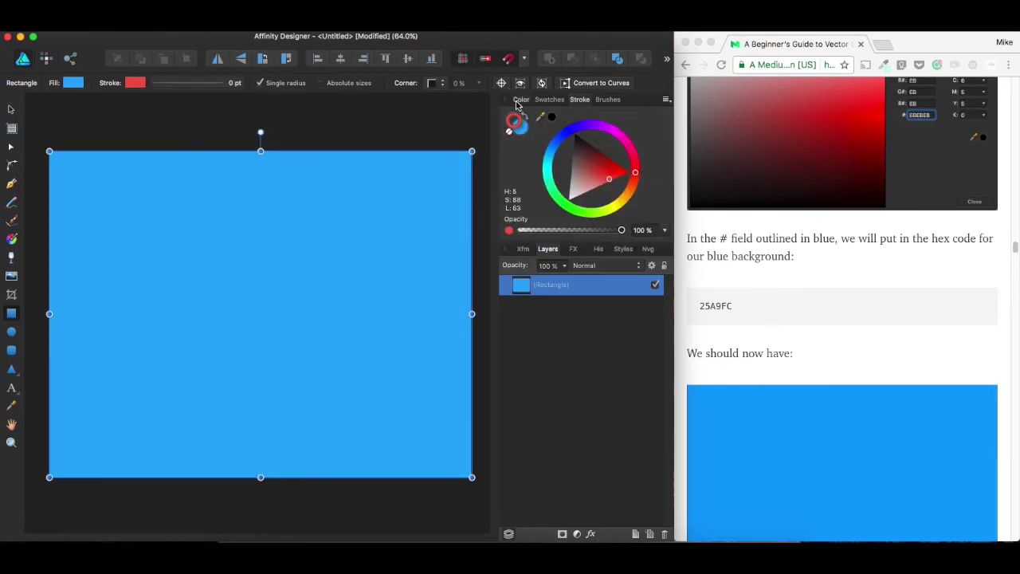
{"action": "left_click", "coordinate": [510, 132]}
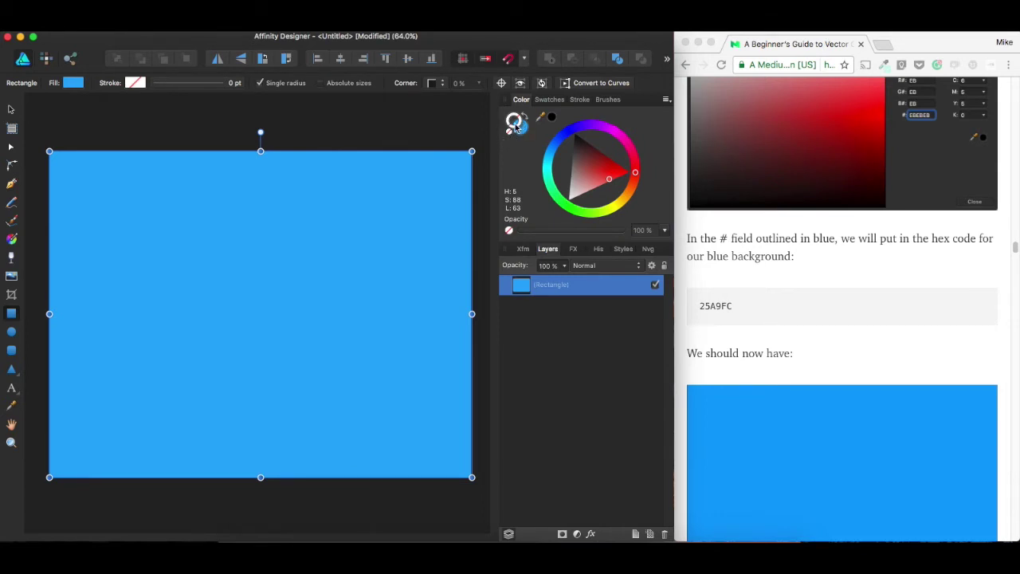
{"action": "left_click", "coordinate": [522, 129]}
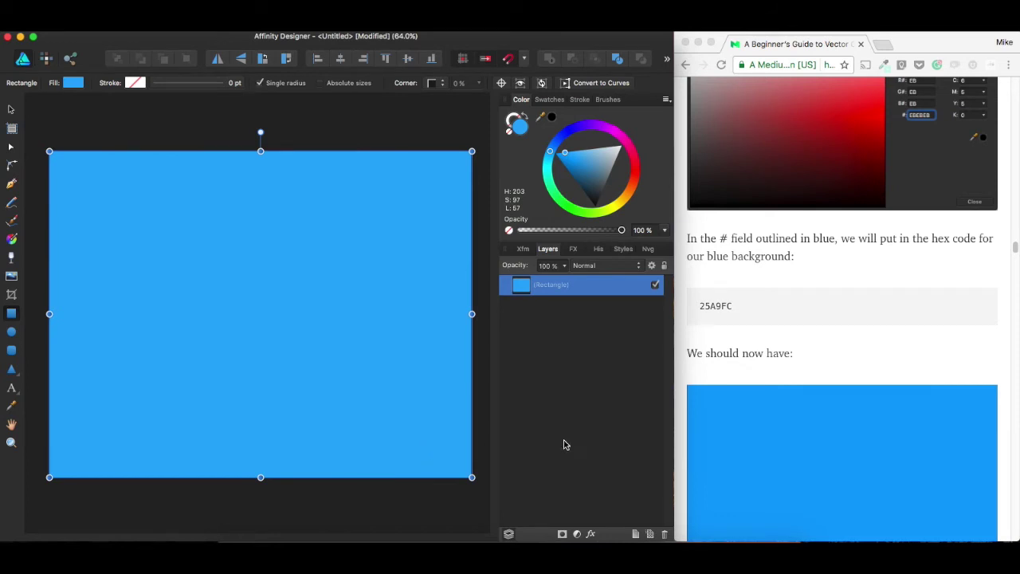
Draw a large ellipse for the koala's head and centre it on the blue background rectangle.
{"action": "scroll", "coordinate": [801, 338], "scroll_direction": "down", "scroll_amount": 10}
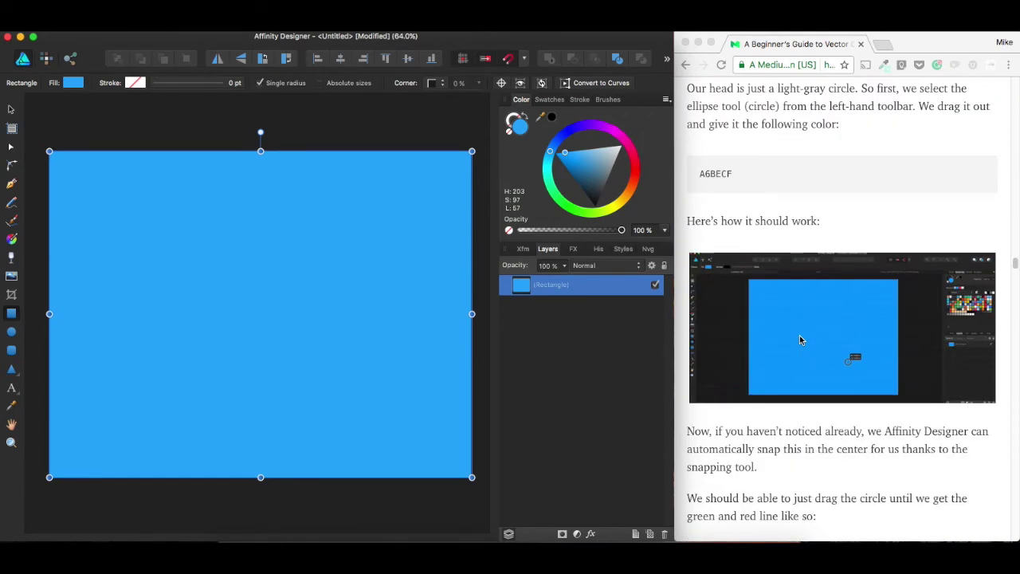
{"action": "left_click", "coordinate": [12, 336]}
{"action": "left_click_drag", "start_coordinate": [139, 198], "coordinate": [321, 386]}
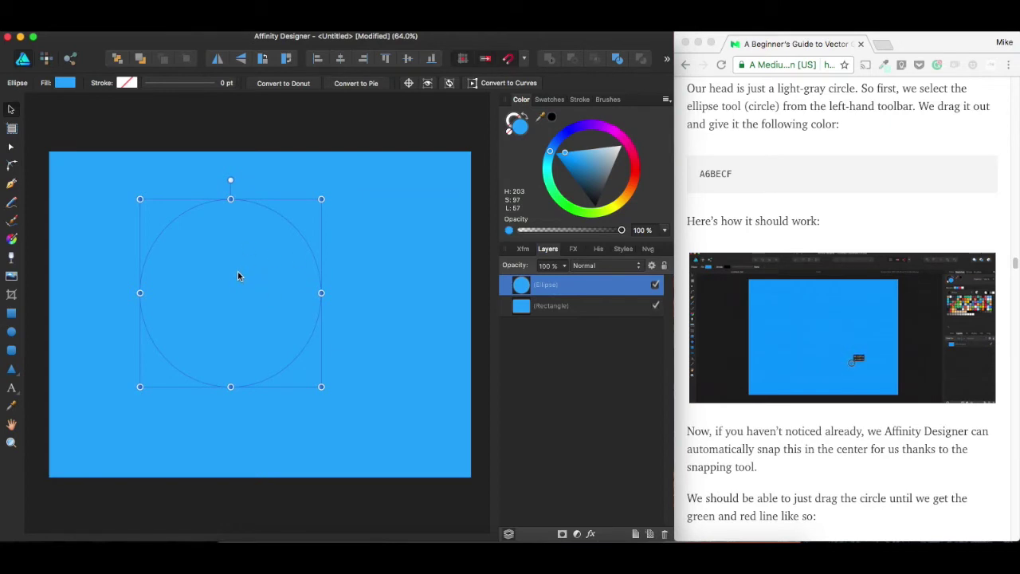
{"action": "left_click_drag", "start_coordinate": [230, 278], "coordinate": [263, 299]}
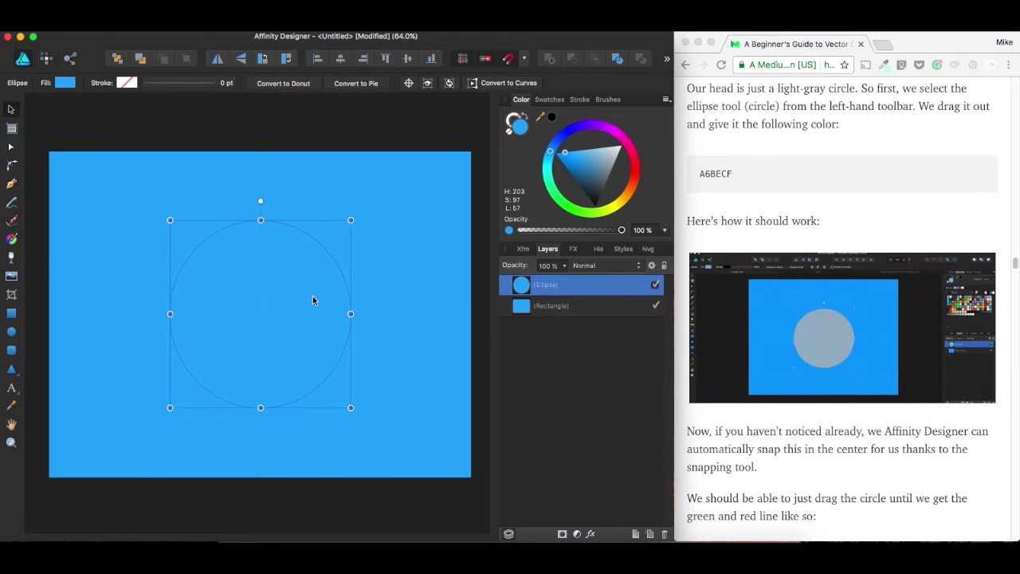
{"action": "left_click", "coordinate": [551, 101]}
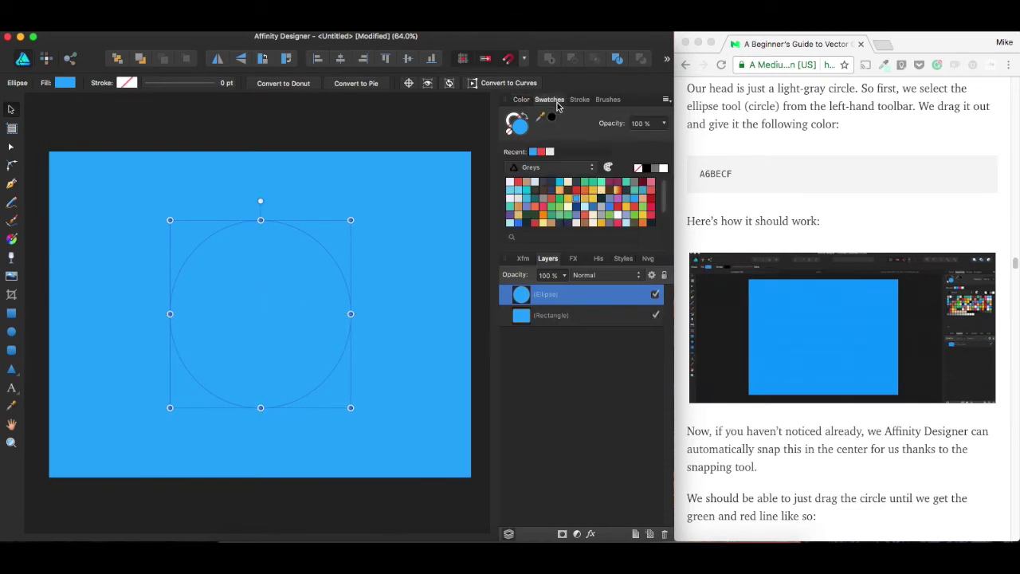
{"action": "double_click", "coordinate": [518, 120]}
{"action": "scroll", "coordinate": [702, 197], "scroll_direction": "down", "scroll_amount": 5}
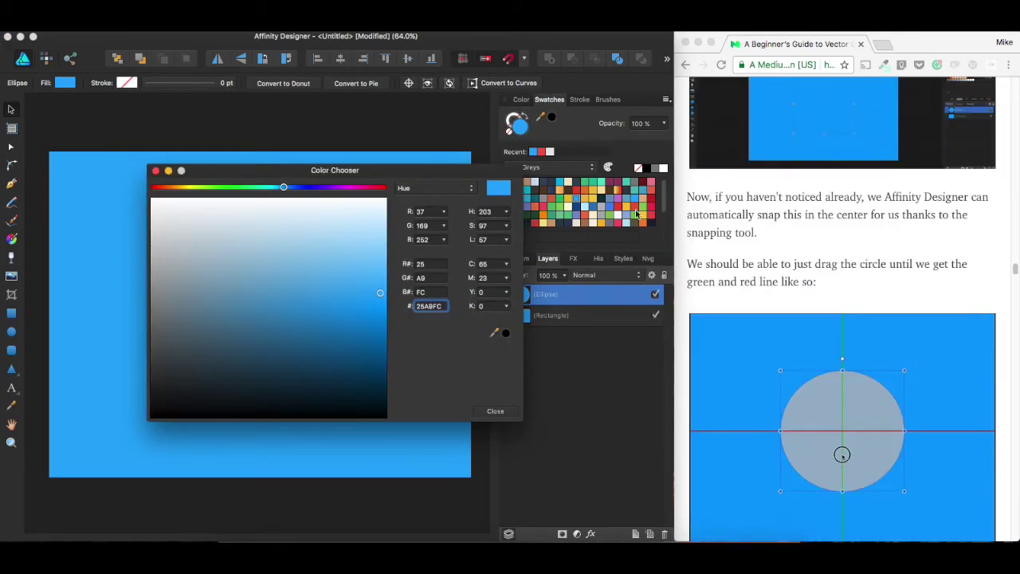
{"action": "left_click", "coordinate": [155, 170]}
{"action": "scroll", "coordinate": [834, 201], "scroll_direction": "down", "scroll_amount": 3}
{"action": "scroll", "coordinate": [831, 201], "scroll_direction": "down", "scroll_amount": 2}
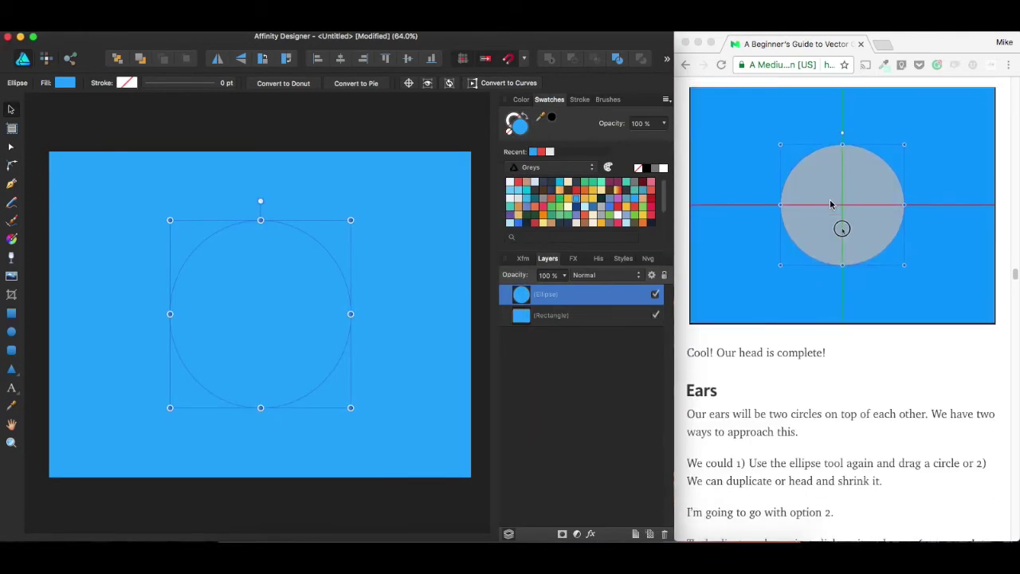
Copy the head's light-gray hex code A6BECF from the guide.
{"action": "scroll", "coordinate": [832, 205], "scroll_direction": "up", "scroll_amount": 10}
{"action": "left_click", "coordinate": [749, 163]}
{"action": "left_click_drag", "start_coordinate": [742, 160], "coordinate": [697, 159]}
{"action": "right_click", "coordinate": [712, 162]}
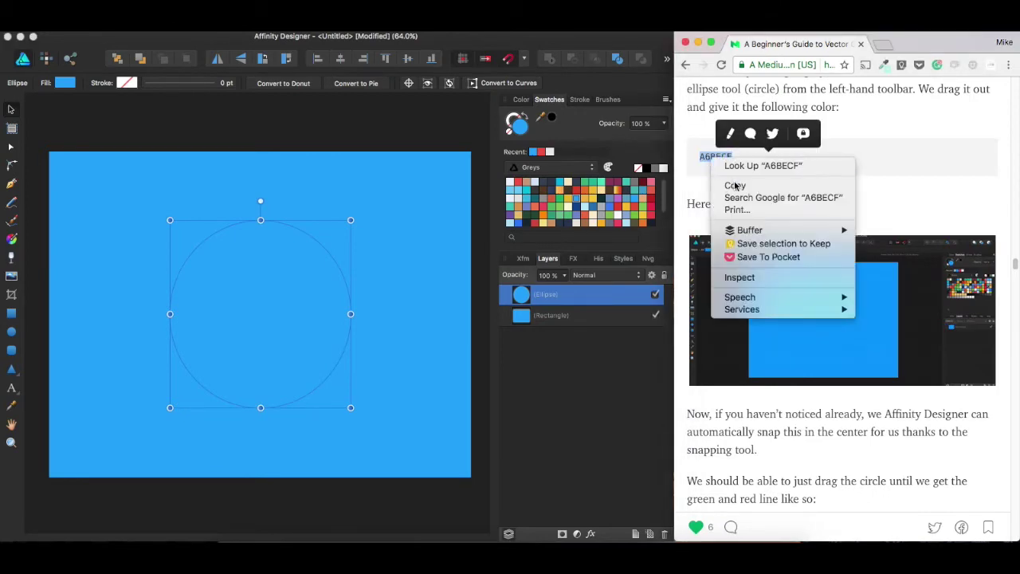
{"action": "left_click", "coordinate": [735, 184]}
{"action": "scroll", "coordinate": [739, 184], "scroll_direction": "up", "scroll_amount": 8}
{"action": "scroll", "coordinate": [740, 185], "scroll_direction": "down", "scroll_amount": 2}
{"action": "scroll", "coordinate": [740, 185], "scroll_direction": "down", "scroll_amount": 2}
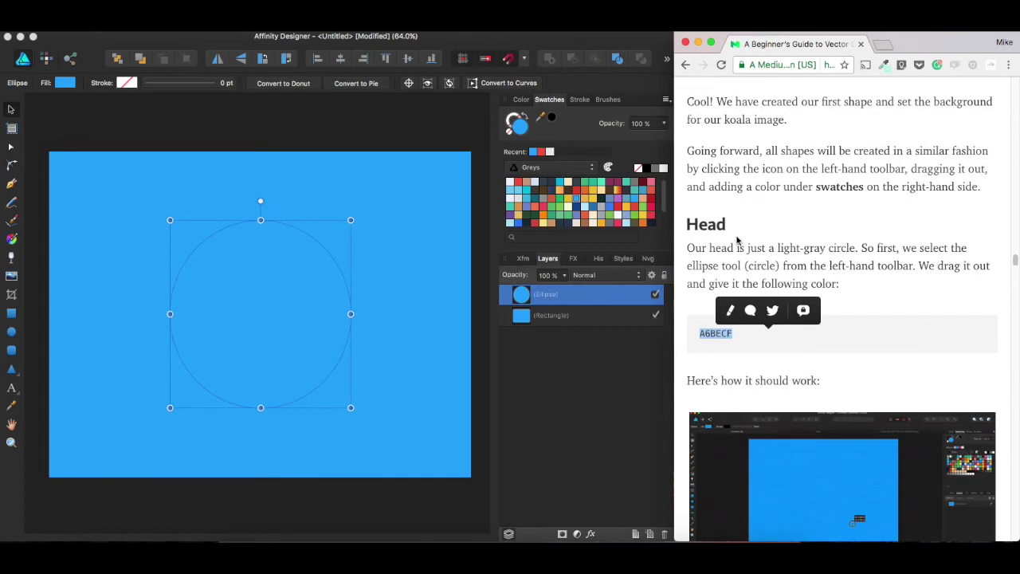
Set the head ellipse's fill to hex A6BECF, close the Color Chooser and leave the ellipse selected.
{"action": "double_click", "coordinate": [522, 130]}
{"action": "key", "text": "super+v"}
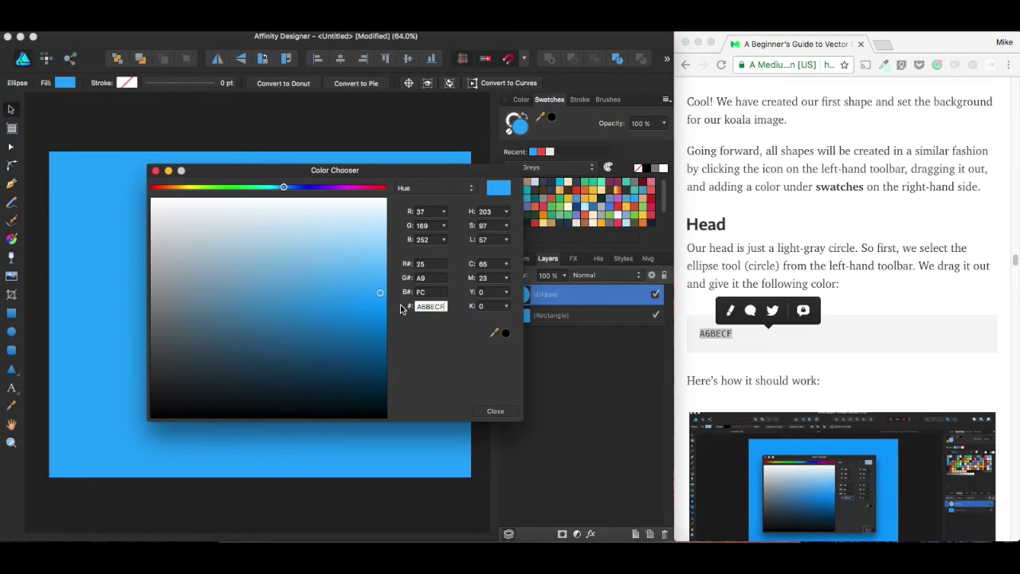
{"action": "key", "text": "Return"}
{"action": "left_click", "coordinate": [495, 411]}
{"action": "left_click", "coordinate": [369, 136]}
{"action": "left_click", "coordinate": [277, 290]}
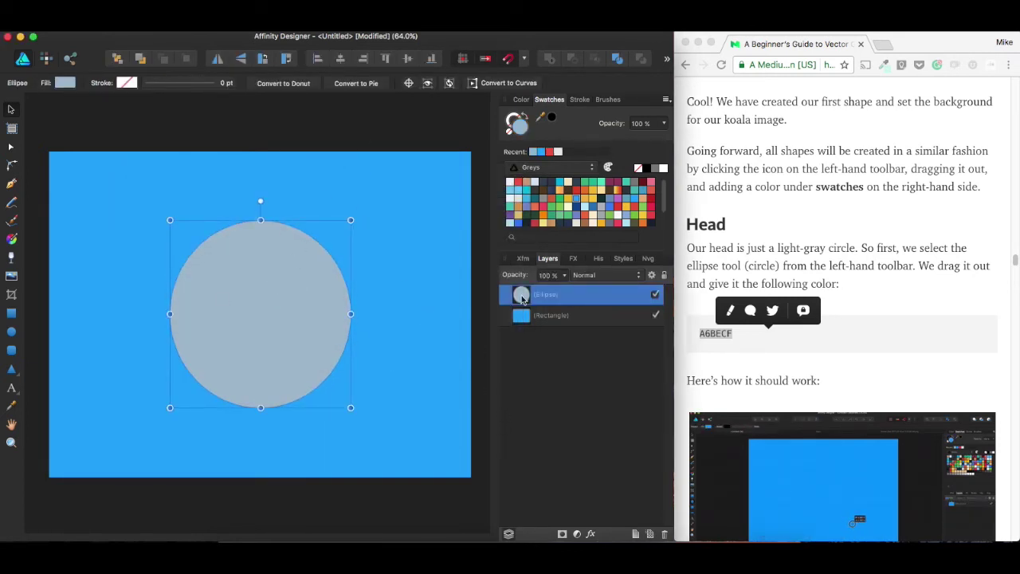
{"action": "scroll", "coordinate": [733, 207], "scroll_direction": "down", "scroll_amount": 10}
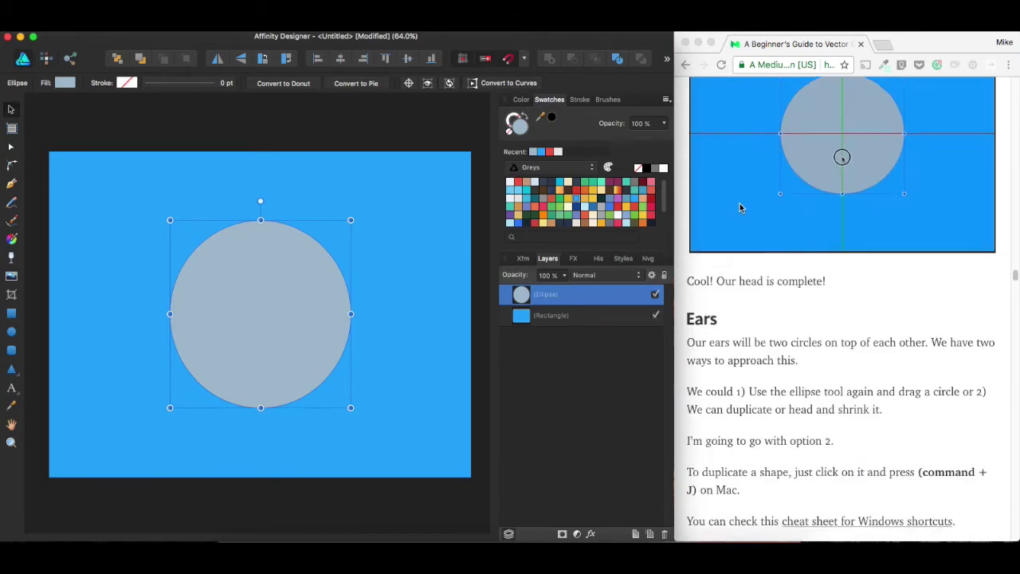
{"action": "scroll", "coordinate": [740, 207], "scroll_direction": "down", "scroll_amount": 15}
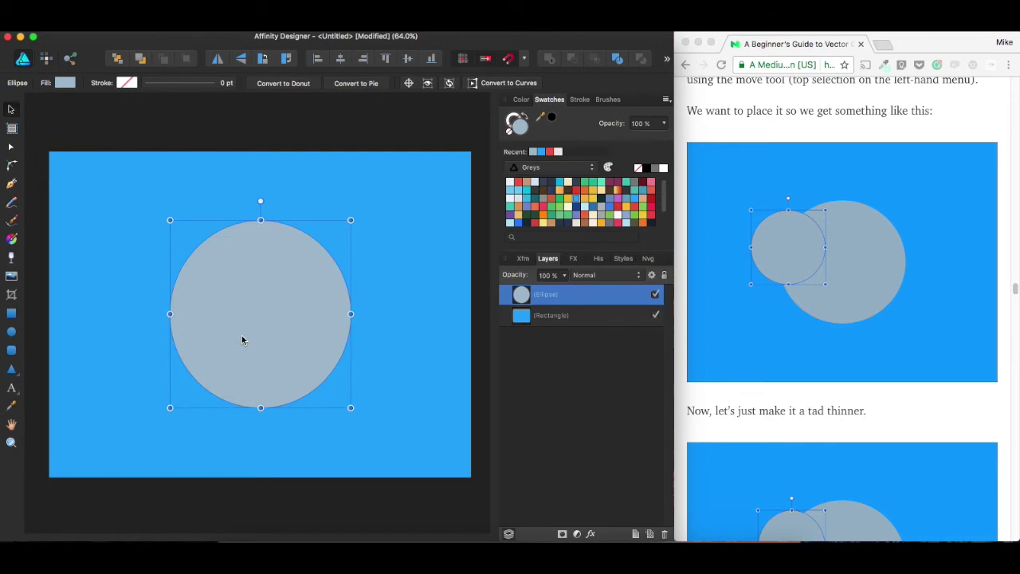
{"action": "key", "text": "cmd+j"}
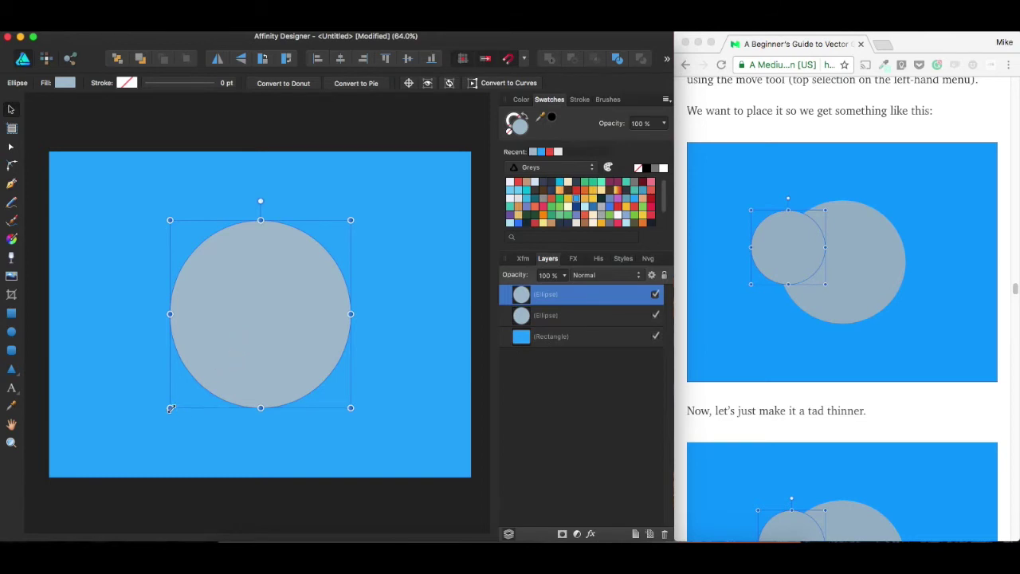
{"action": "scroll", "coordinate": [925, 239], "scroll_direction": "up", "scroll_amount": 5}
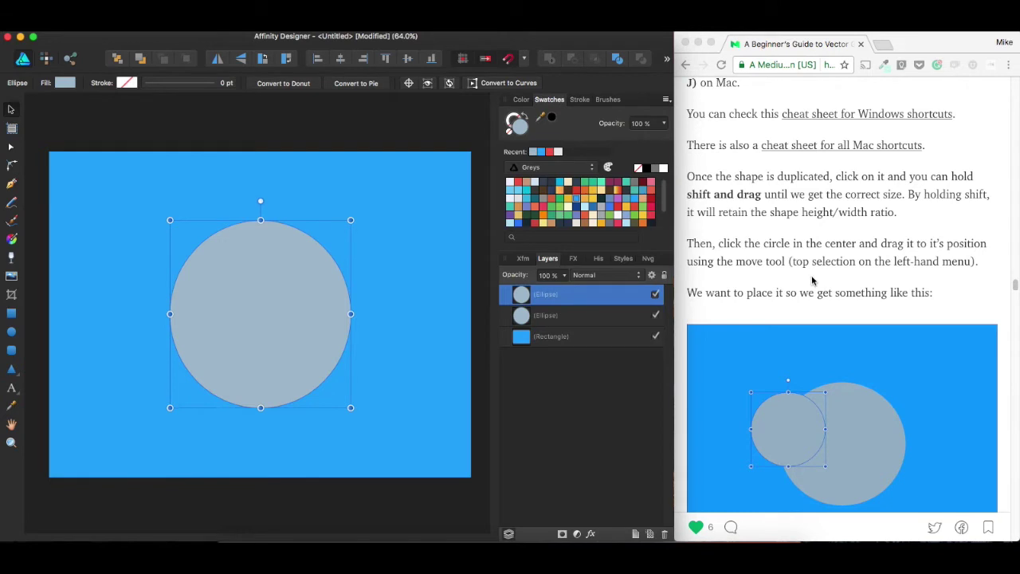
{"action": "scroll", "coordinate": [813, 281], "scroll_direction": "down", "scroll_amount": 2}
{"action": "scroll", "coordinate": [807, 276], "scroll_direction": "down", "scroll_amount": 3}
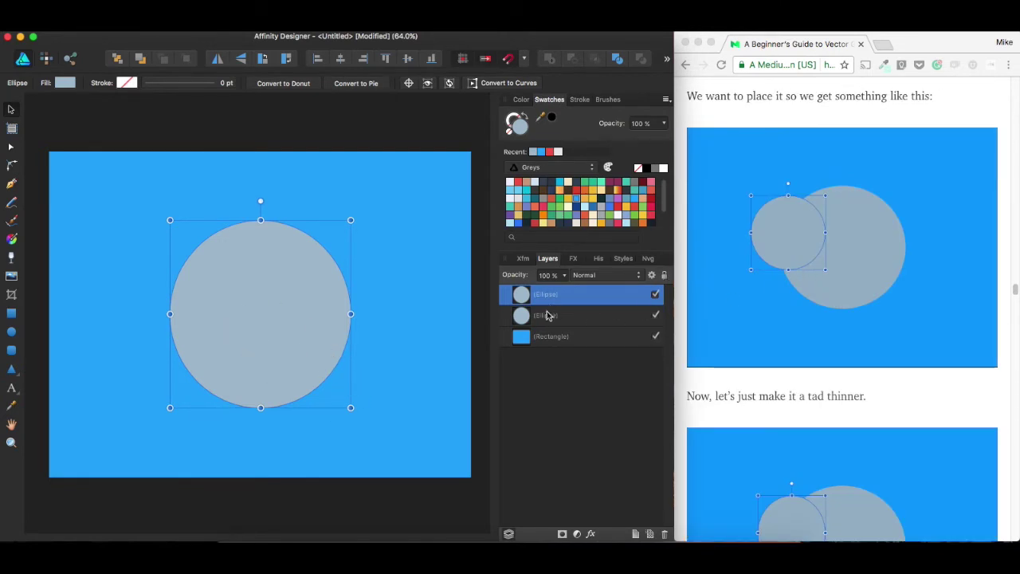
{"action": "key", "text": "Delete"}
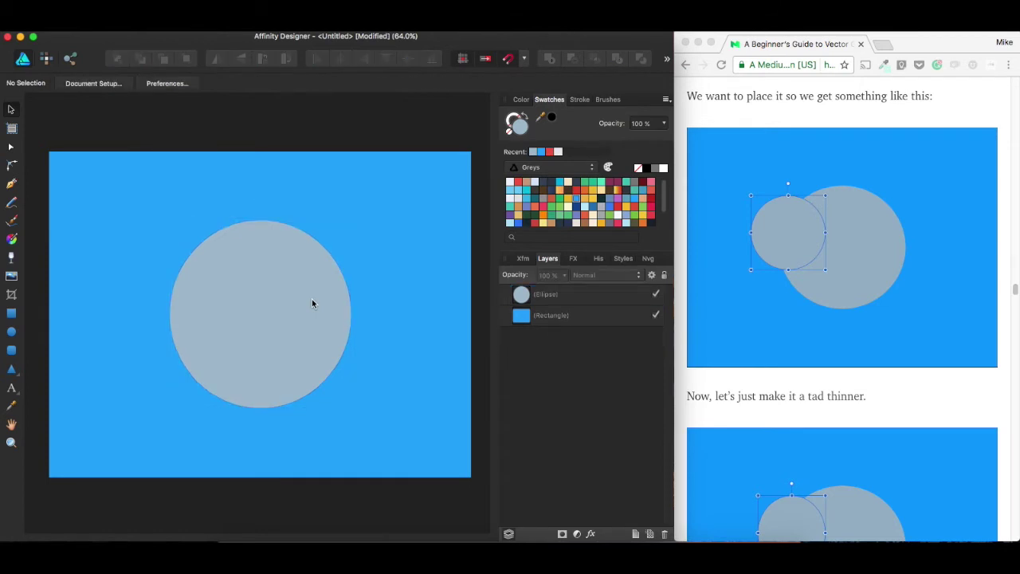
Duplicate the head circle, shrink the copy proportionally to about half size and place it at the head's upper left as an ear.
{"action": "left_click", "coordinate": [239, 276]}
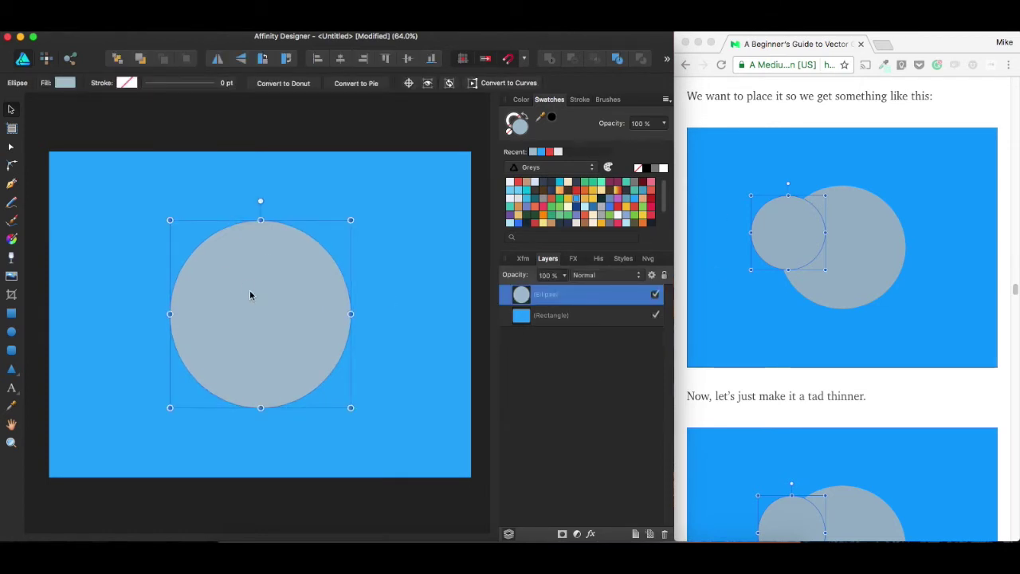
{"action": "key", "text": "super+j"}
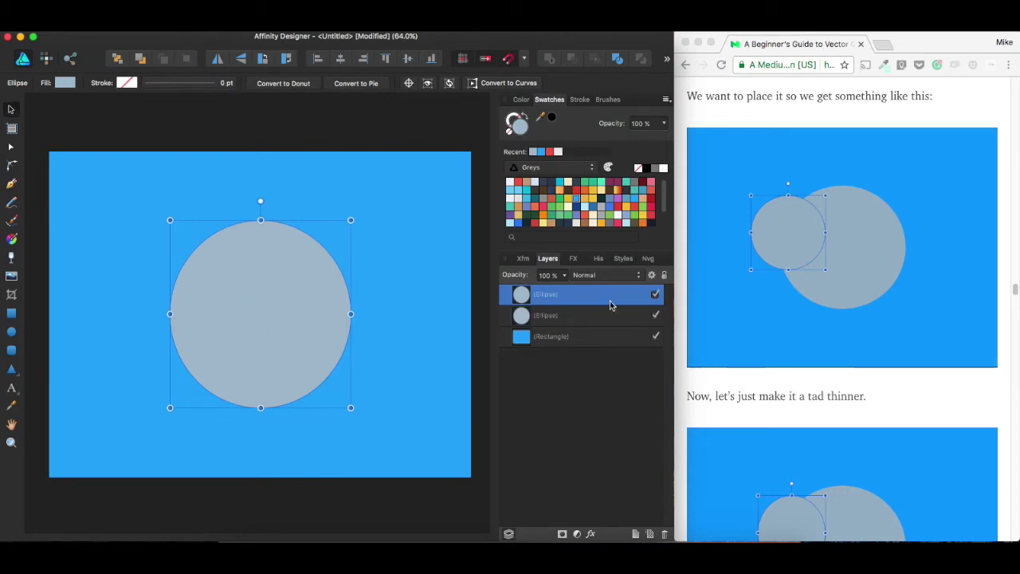
{"action": "mouse_move", "coordinate": [227, 313]}
{"action": "left_mouse_down"}
{"action": "mouse_move", "coordinate": [326, 341]}
{"action": "mouse_move", "coordinate": [332, 326]}
{"action": "mouse_move", "coordinate": [112, 317]}
{"action": "mouse_move", "coordinate": [215, 320]}
{"action": "left_mouse_up"}
{"action": "left_click_drag", "start_coordinate": [351, 408], "coordinate": [266, 322]}
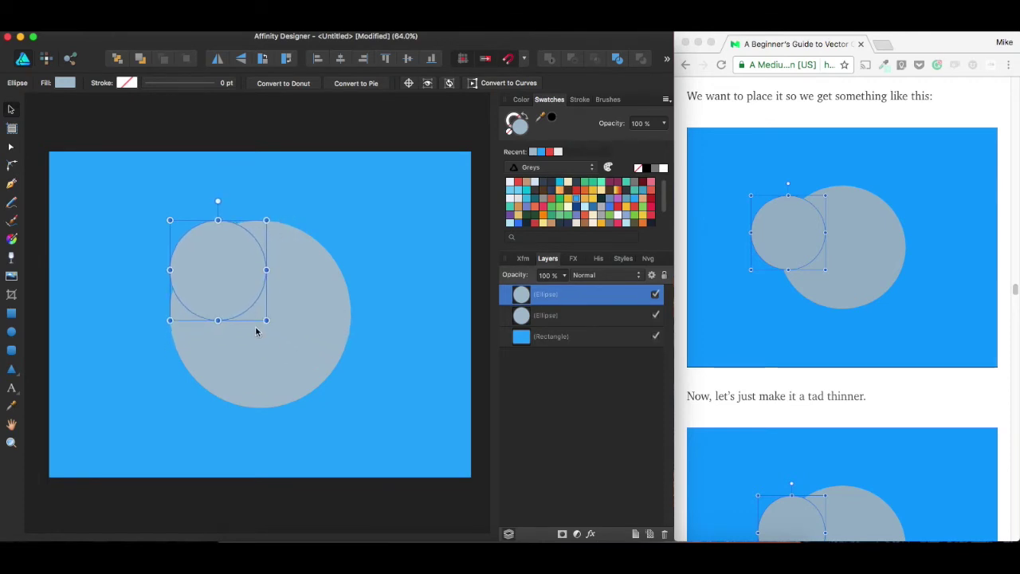
{"action": "left_click_drag", "start_coordinate": [239, 272], "coordinate": [201, 292]}
{"action": "left_click", "coordinate": [396, 250]}
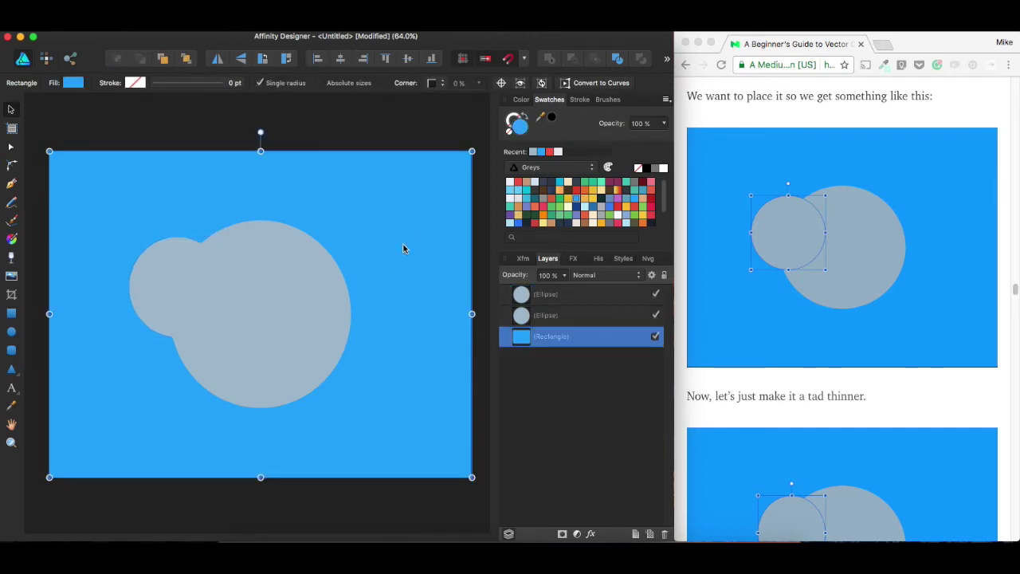
{"action": "left_click", "coordinate": [158, 137]}
Duplicate the left ear and move the copy horizontally to the matching spot on the right side of the head.
{"action": "left_click", "coordinate": [173, 246]}
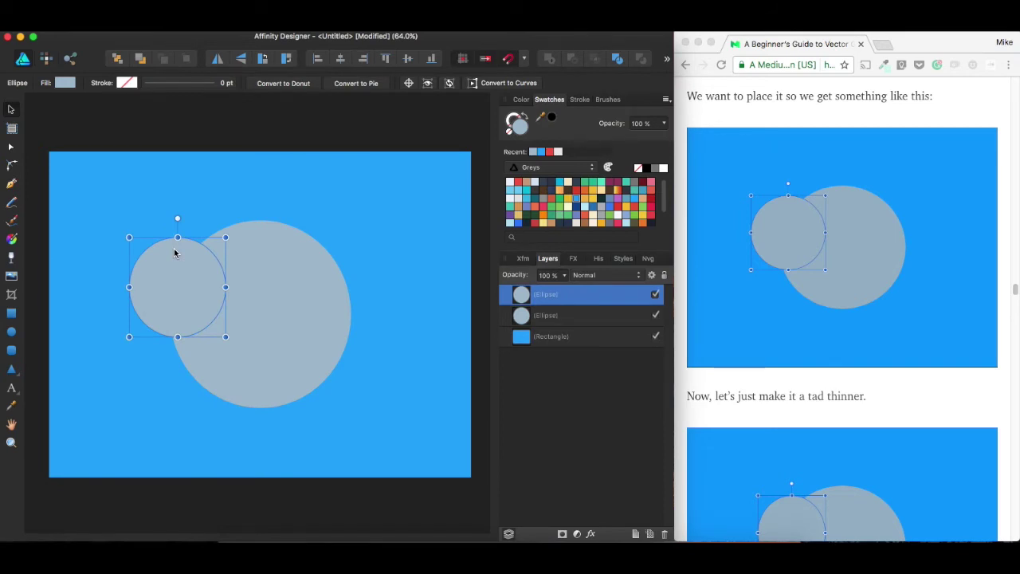
{"action": "key", "text": "super+j"}
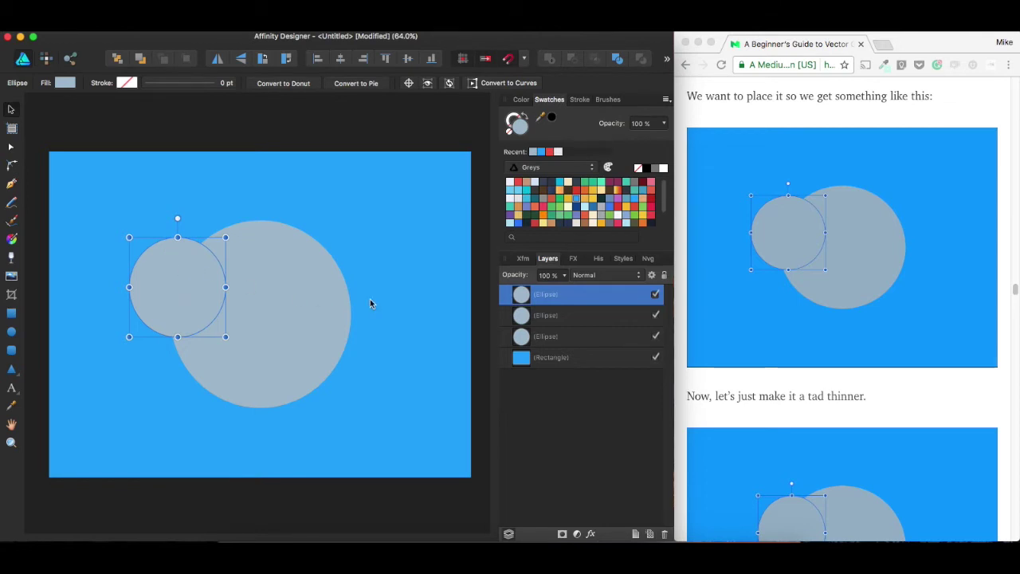
{"action": "mouse_move", "coordinate": [186, 291]}
{"action": "left_mouse_down"}
{"action": "mouse_move", "coordinate": [180, 334]}
{"action": "mouse_move", "coordinate": [231, 271]}
{"action": "mouse_move", "coordinate": [358, 305]}
{"action": "mouse_move", "coordinate": [170, 285]}
{"action": "mouse_move", "coordinate": [185, 289]}
{"action": "left_mouse_up"}
{"action": "left_click_drag", "start_coordinate": [181, 287], "coordinate": [351, 287]}
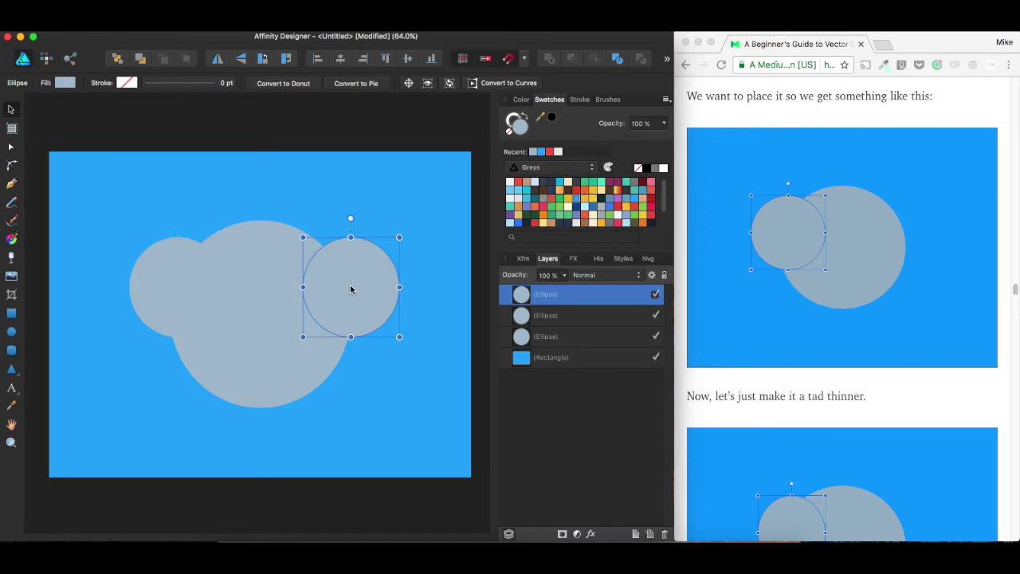
{"action": "left_click", "coordinate": [305, 137]}
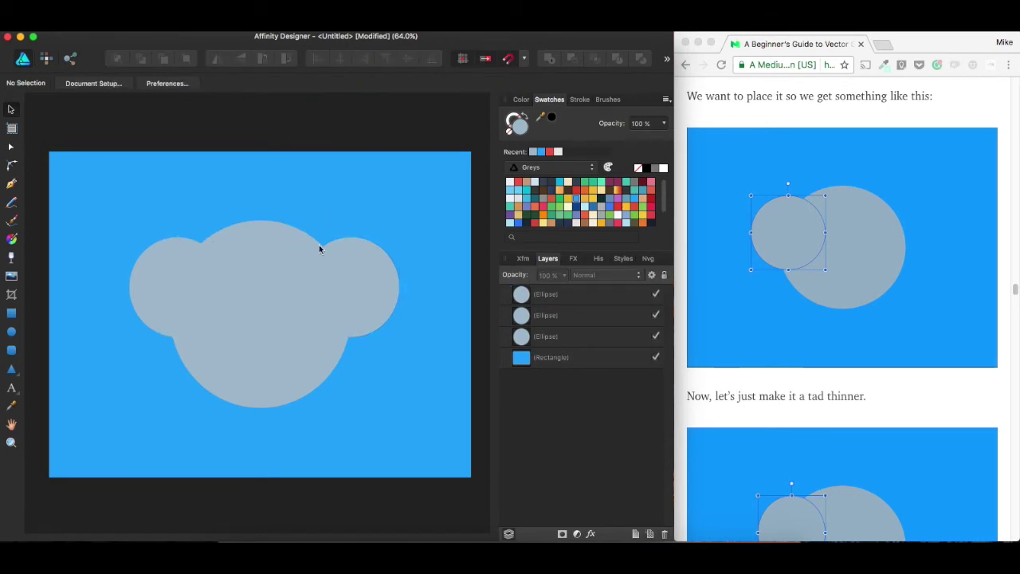
Duplicate the left ear and shrink the copy proportionally about its centre to form the inner ear.
{"action": "left_click", "coordinate": [180, 275]}
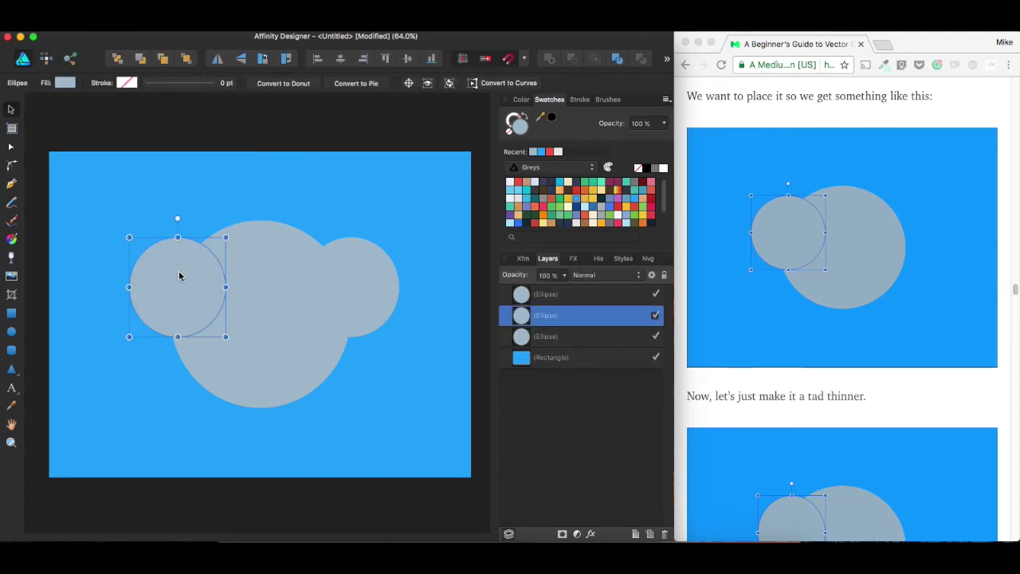
{"action": "key", "text": "super+j"}
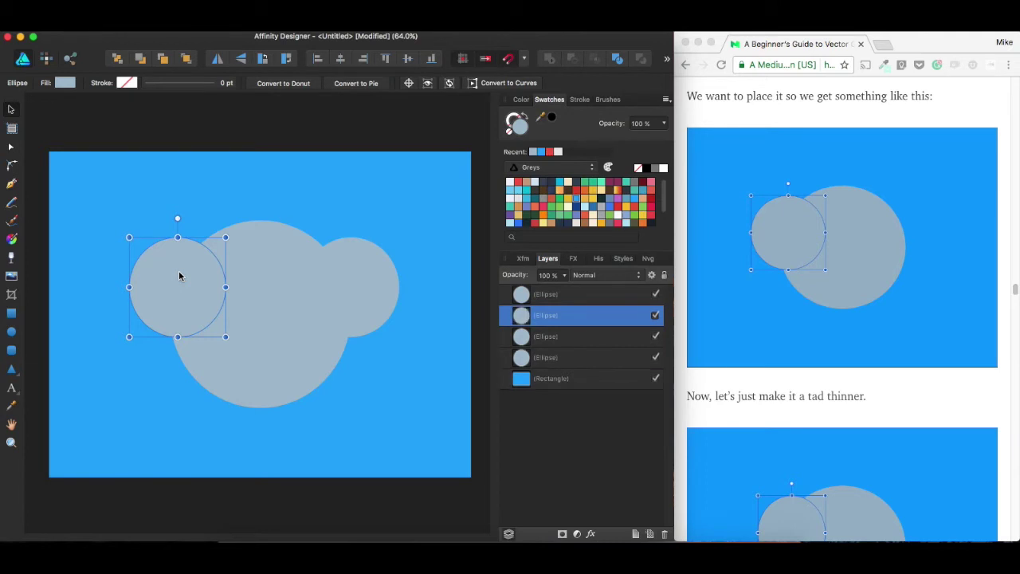
{"action": "left_click_drag", "start_coordinate": [227, 338], "coordinate": [195, 277]}
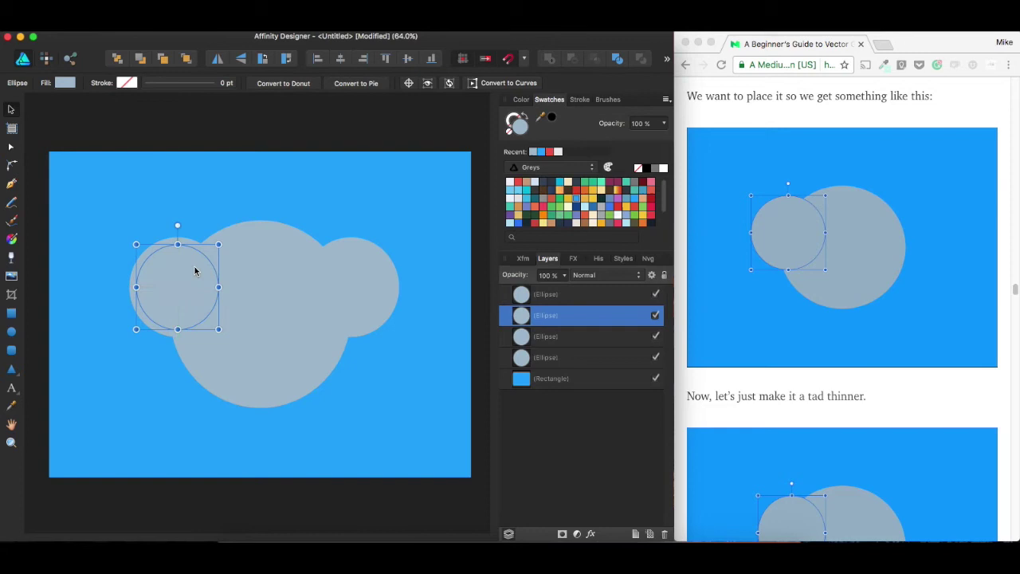
Find the ears section in the guide and copy the dark gray hex code 819CAF.
{"action": "scroll", "coordinate": [747, 319], "scroll_direction": "down", "scroll_amount": 15}
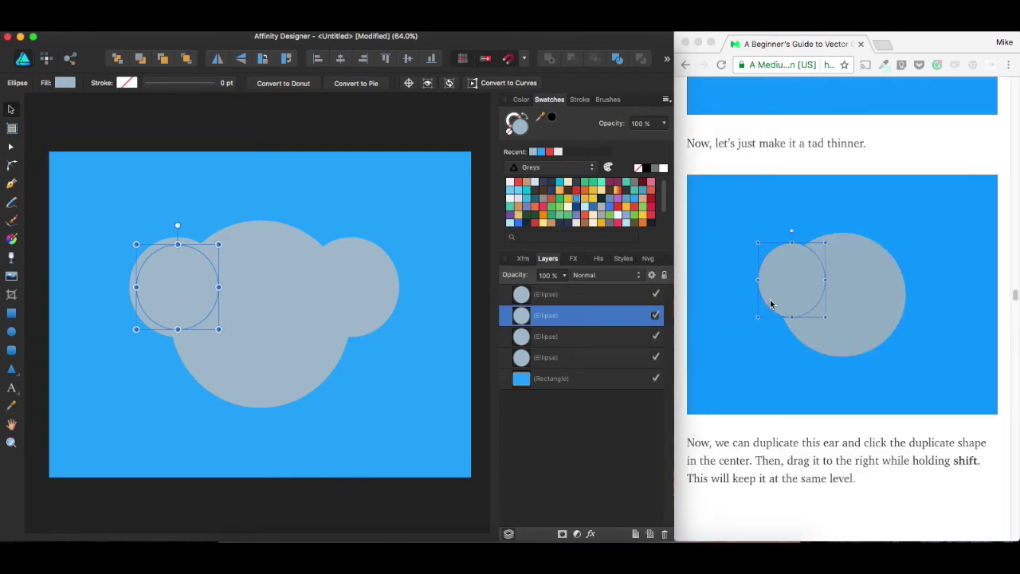
{"action": "left_click_drag", "start_coordinate": [734, 257], "coordinate": [695, 257]}
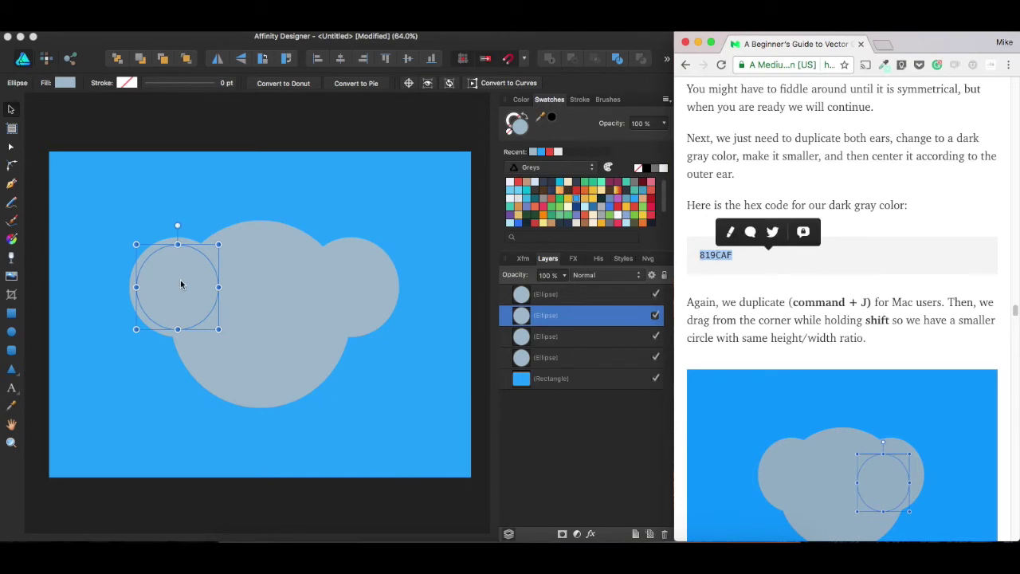
{"action": "left_click", "coordinate": [712, 255]}
{"action": "right_click", "coordinate": [712, 255]}
{"action": "left_click", "coordinate": [721, 280]}
Set the left inner ear's fill to hex 819CAF and close the Color Chooser.
{"action": "left_click", "coordinate": [522, 129]}
{"action": "left_click", "coordinate": [522, 130]}
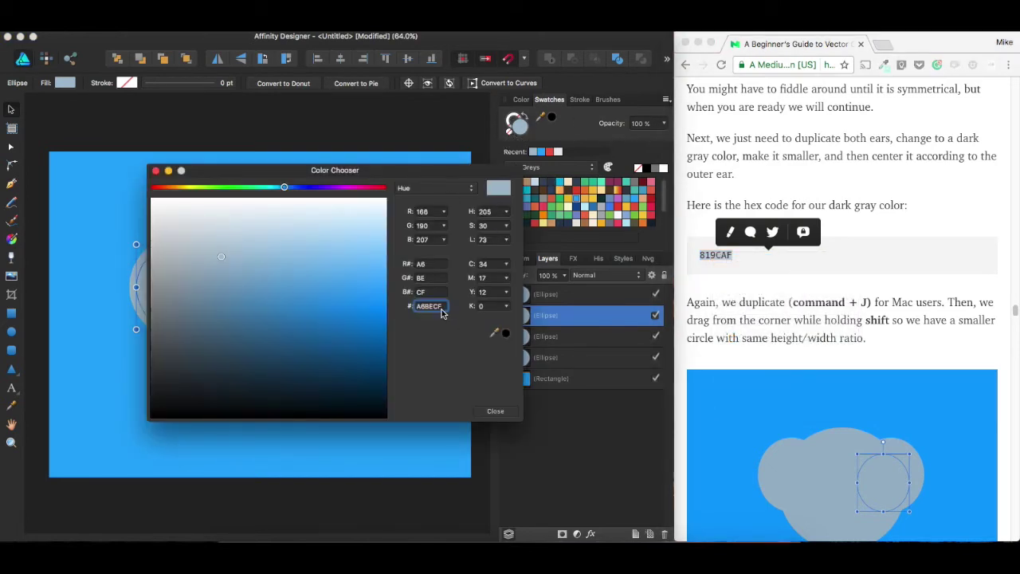
{"action": "left_click_drag", "start_coordinate": [444, 307], "coordinate": [371, 312]}
{"action": "key", "text": "super+v"}
{"action": "key", "text": "Return"}
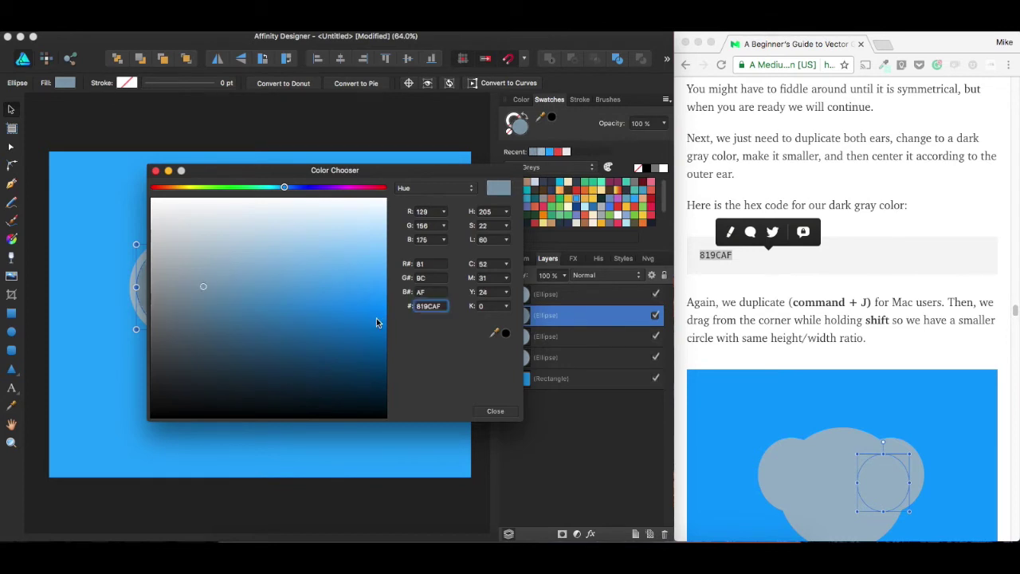
{"action": "left_click", "coordinate": [495, 411]}
{"action": "left_click", "coordinate": [388, 501]}
Duplicate the dark left inner ear and move the copy horizontally onto the centre of the right ear.
{"action": "left_click", "coordinate": [160, 306]}
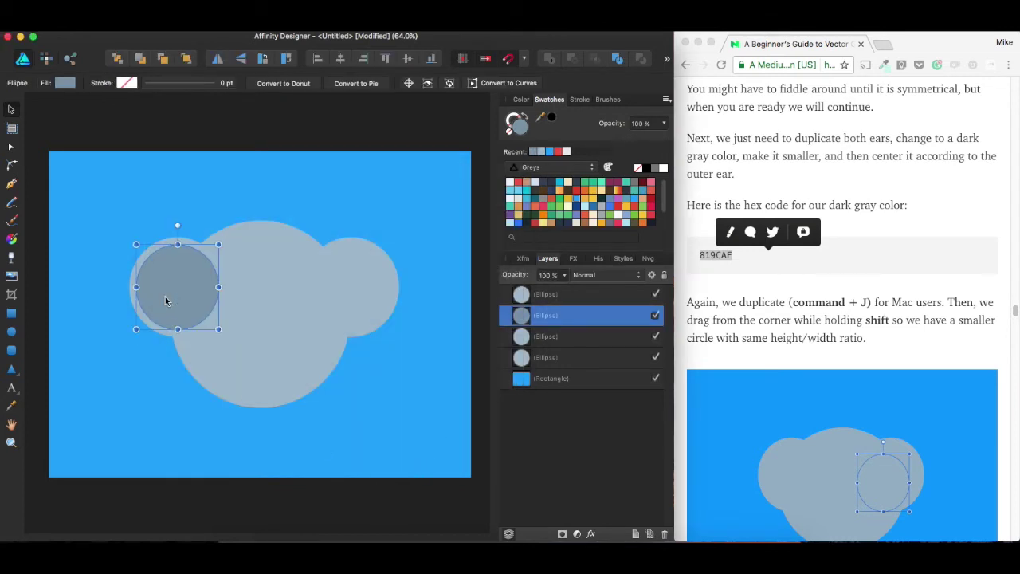
{"action": "key", "text": "super+j"}
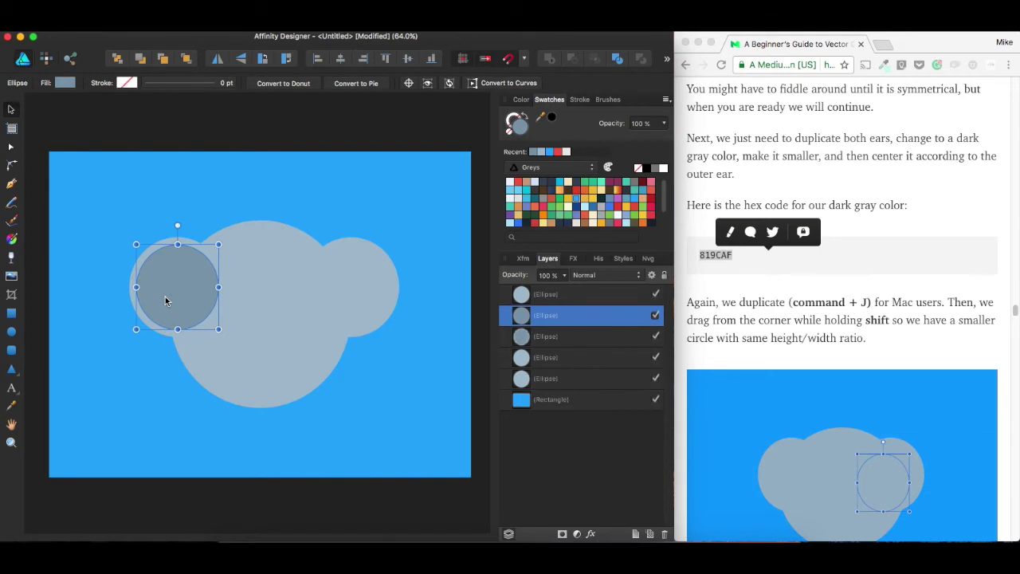
{"action": "left_click_drag", "start_coordinate": [166, 301], "coordinate": [356, 309]}
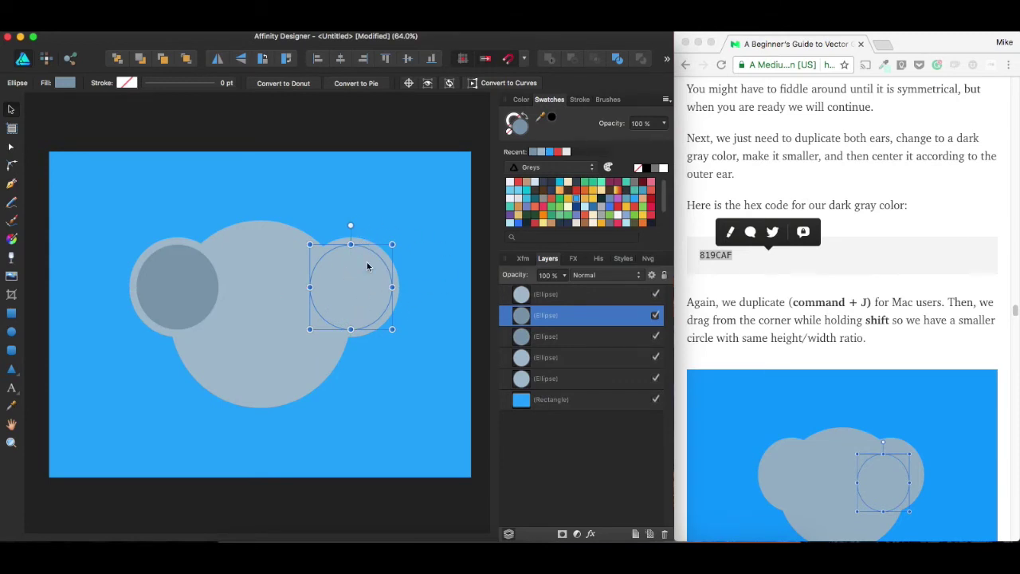
Reorder the layers so the right inner ear sits above the right outer ear, undoing its nesting inside the outer ellipse.
{"action": "left_click", "coordinate": [562, 295]}
{"action": "left_click", "coordinate": [568, 316]}
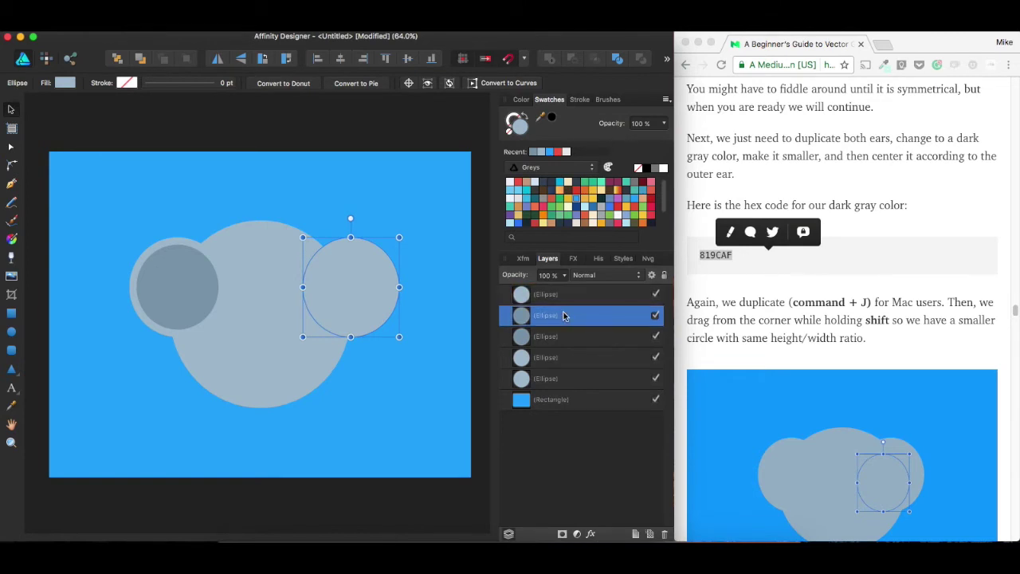
{"action": "mouse_move", "coordinate": [567, 314]}
{"action": "left_mouse_down"}
{"action": "mouse_move", "coordinate": [558, 292]}
{"action": "mouse_move", "coordinate": [562, 326]}
{"action": "left_mouse_up"}
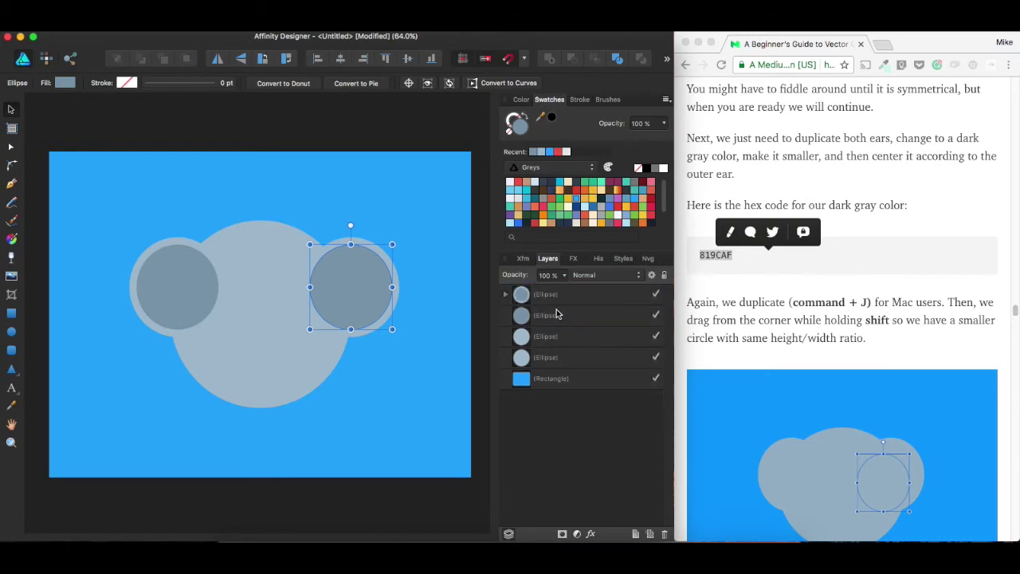
{"action": "left_click", "coordinate": [505, 297]}
{"action": "key", "text": "super+z"}
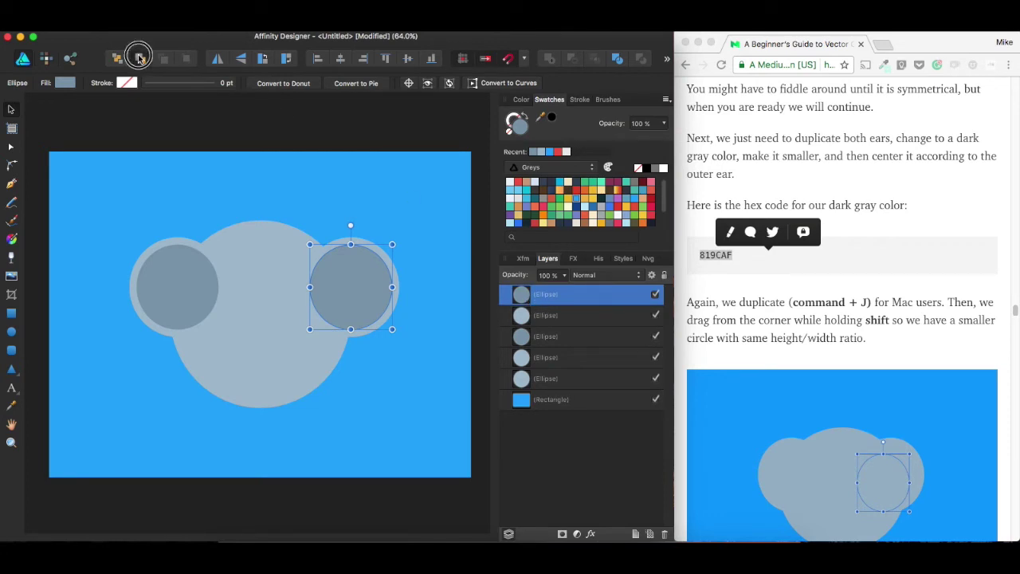
Try the stacking-order commands on the right inner ear, sending it back and returning it to the front, and deselect it.
{"action": "left_click", "coordinate": [140, 59]}
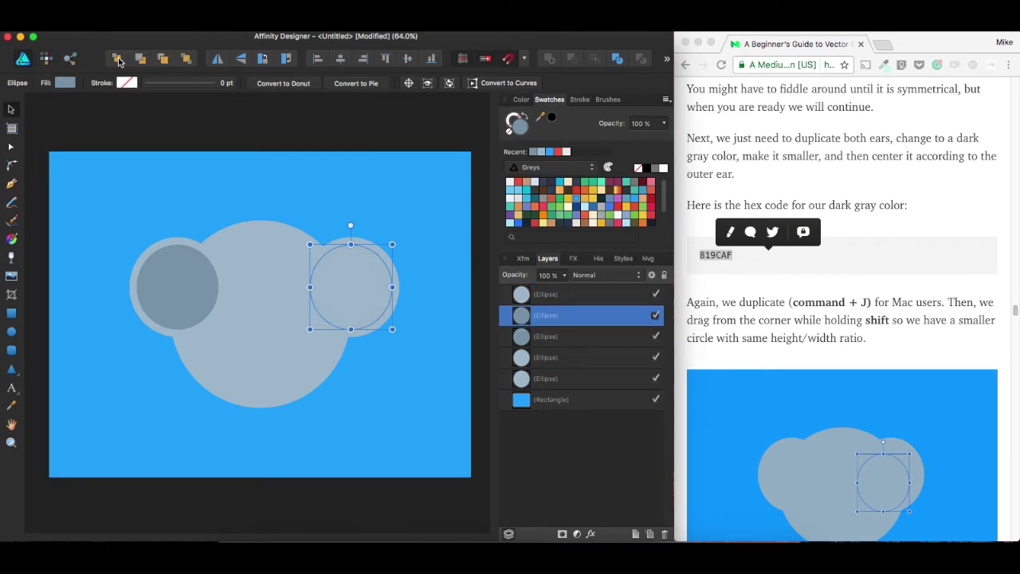
{"action": "left_click", "coordinate": [117, 60]}
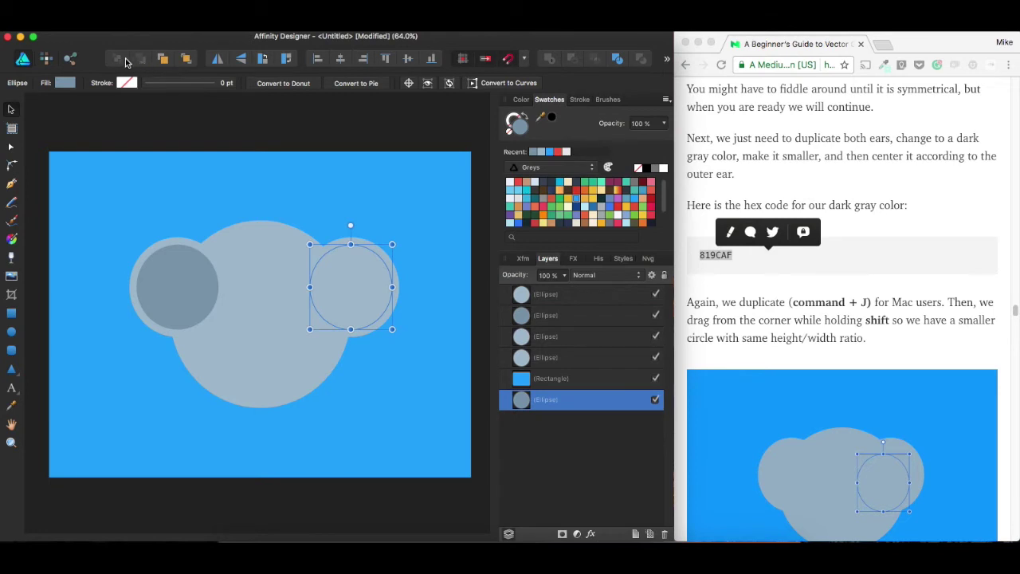
{"action": "left_click", "coordinate": [185, 58]}
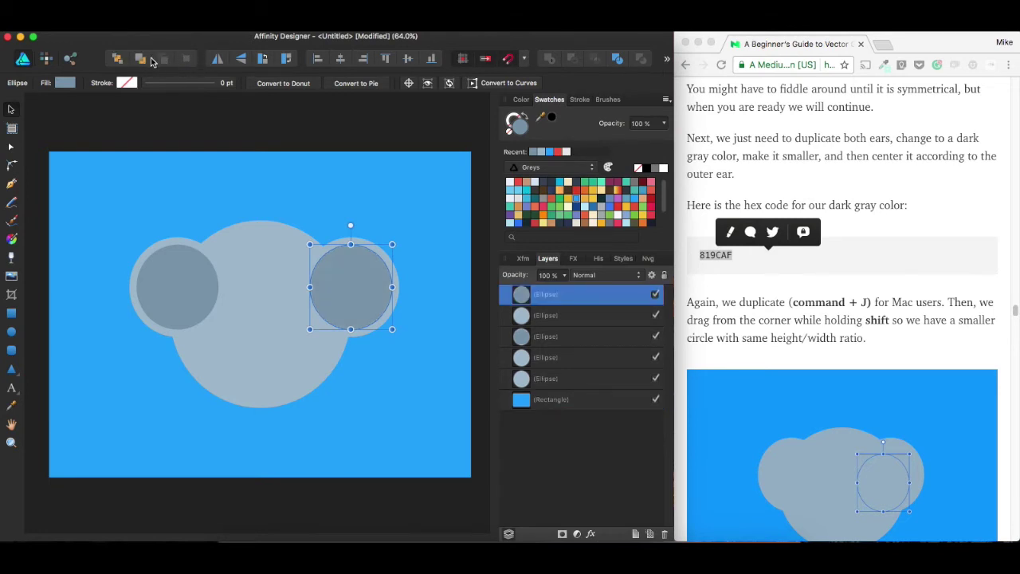
{"action": "left_click", "coordinate": [141, 59]}
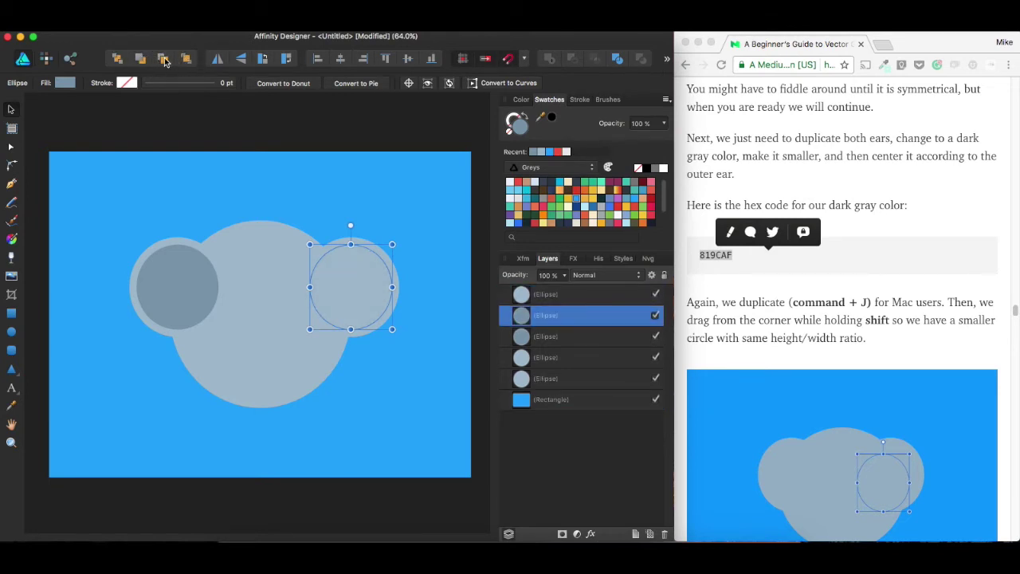
{"action": "left_click", "coordinate": [164, 60]}
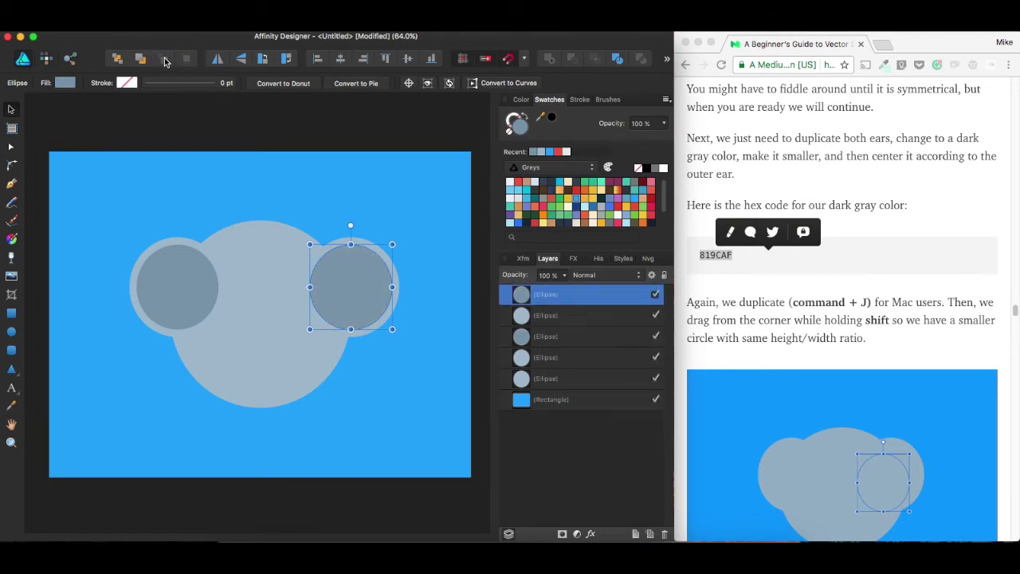
{"action": "left_click", "coordinate": [174, 113]}
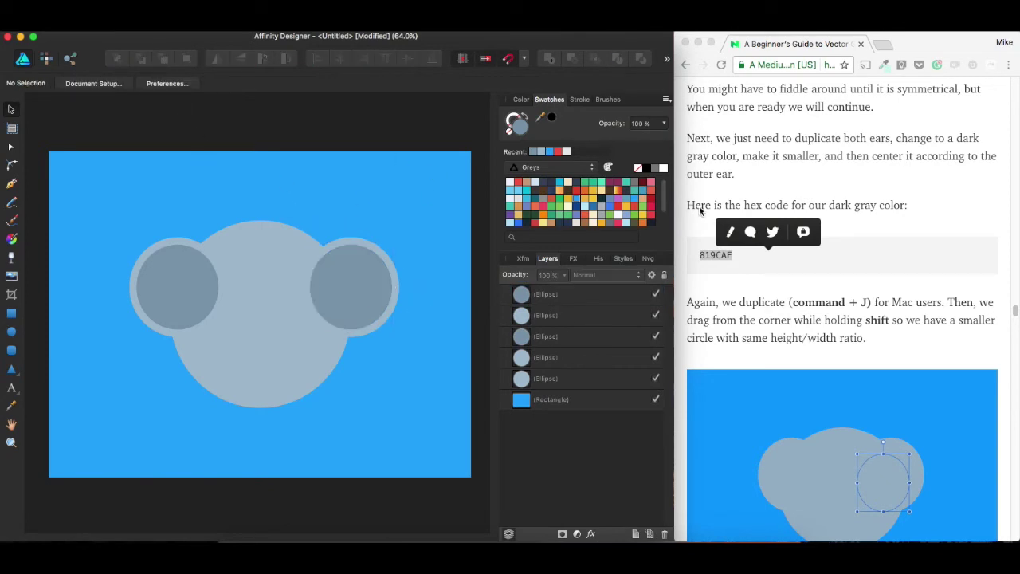
Read the guide's section on grouping the ears and moving them behind the head, up to the Eyes heading.
{"action": "scroll", "coordinate": [770, 159], "scroll_direction": "down", "scroll_amount": 2}
{"action": "left_click", "coordinate": [767, 130]}
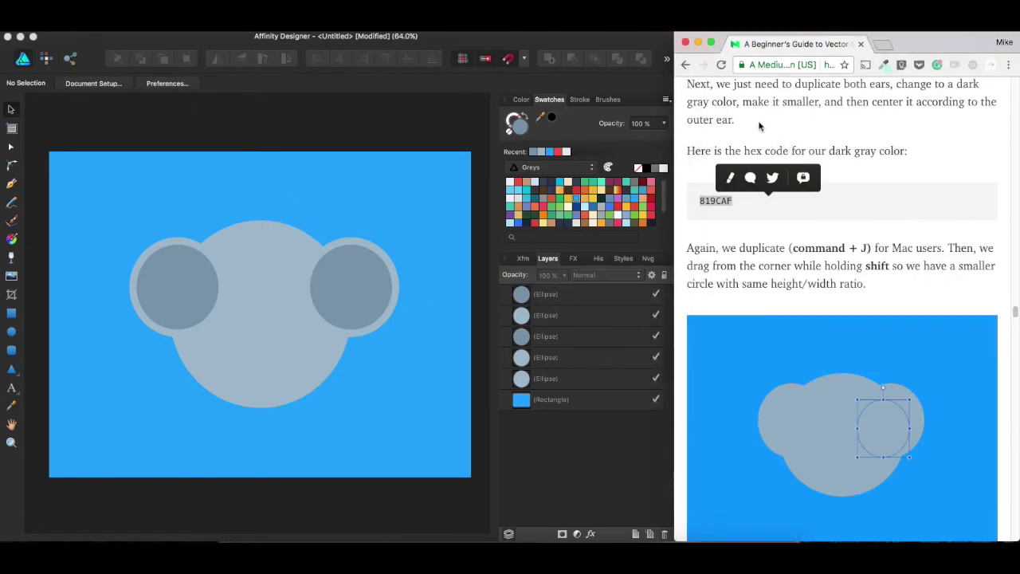
{"action": "scroll", "coordinate": [773, 135], "scroll_direction": "down", "scroll_amount": 10}
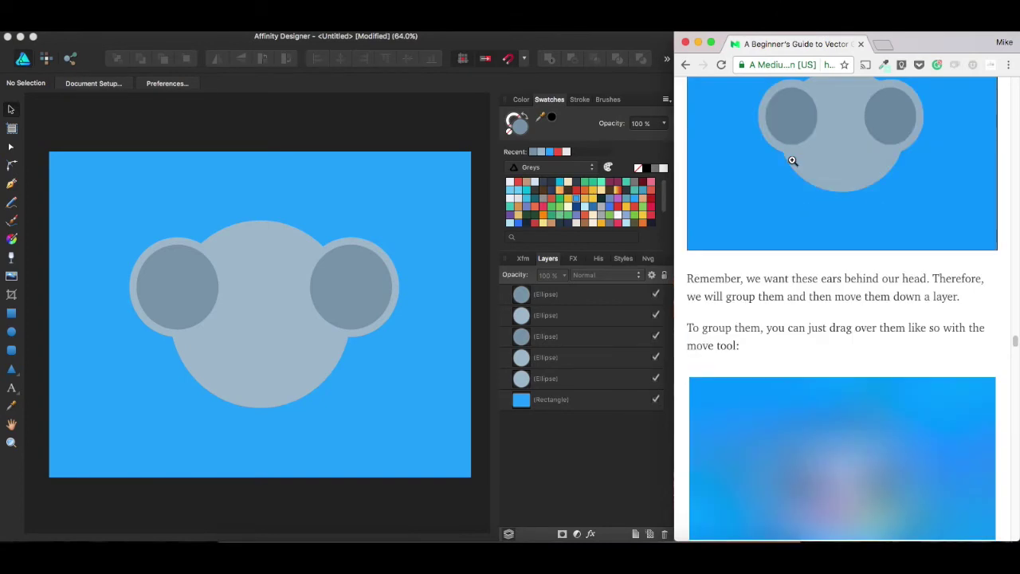
{"action": "scroll", "coordinate": [792, 163], "scroll_direction": "down", "scroll_amount": 15}
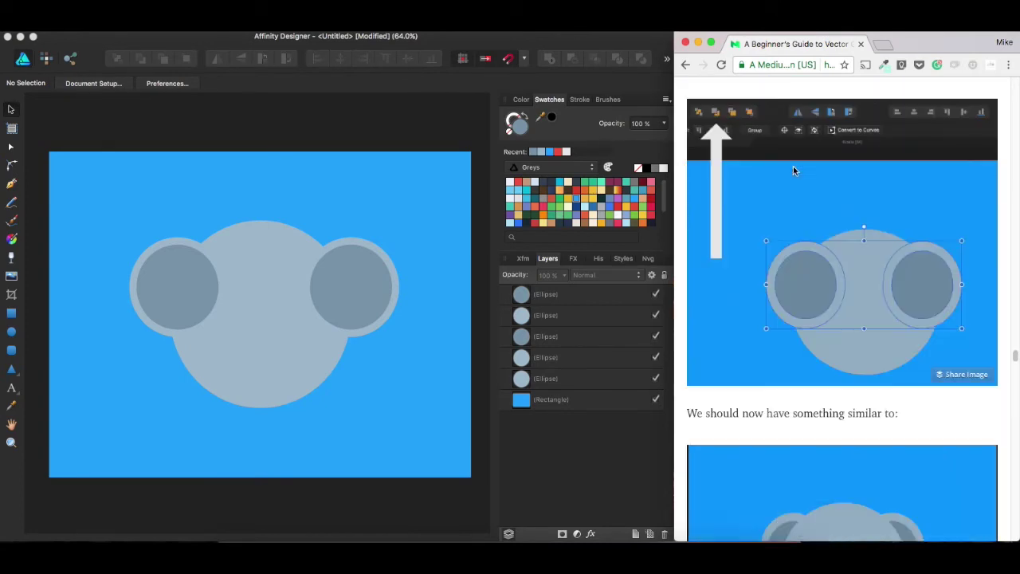
{"action": "scroll", "coordinate": [793, 167], "scroll_direction": "down", "scroll_amount": 10}
{"action": "scroll", "coordinate": [792, 167], "scroll_direction": "up", "scroll_amount": 5}
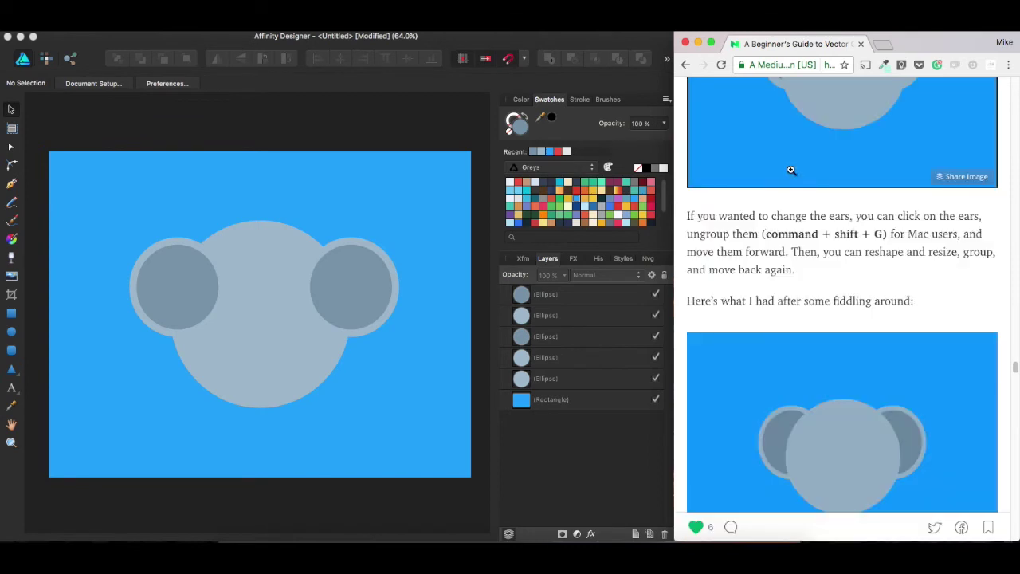
{"action": "scroll", "coordinate": [839, 255], "scroll_direction": "down", "scroll_amount": 2}
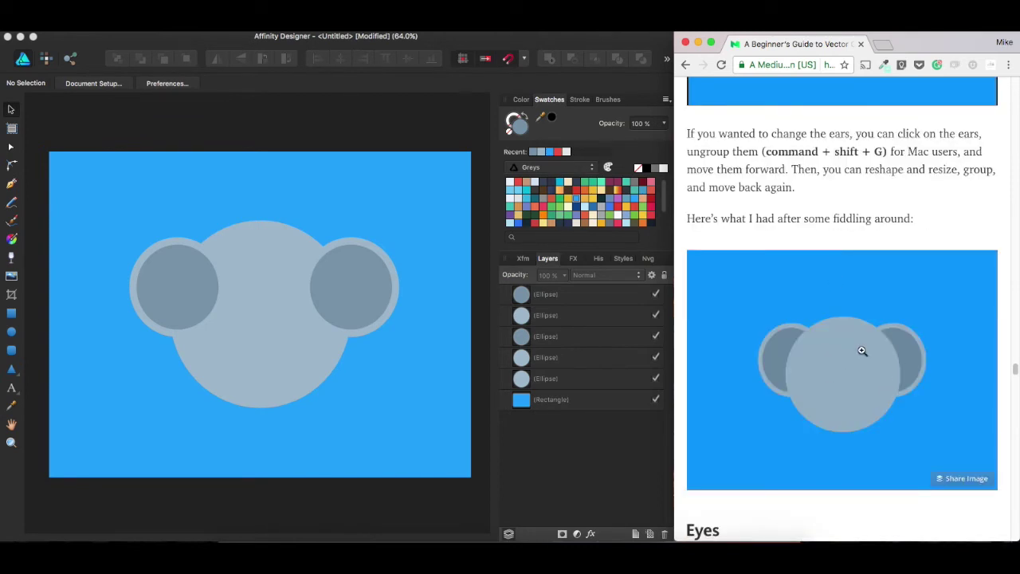
{"action": "scroll", "coordinate": [854, 345], "scroll_direction": "down", "scroll_amount": 2}
Switch to Affinity Designer and group the left ear's outer and inner ellipses, naming the group Ear Left.
{"action": "left_click", "coordinate": [175, 144]}
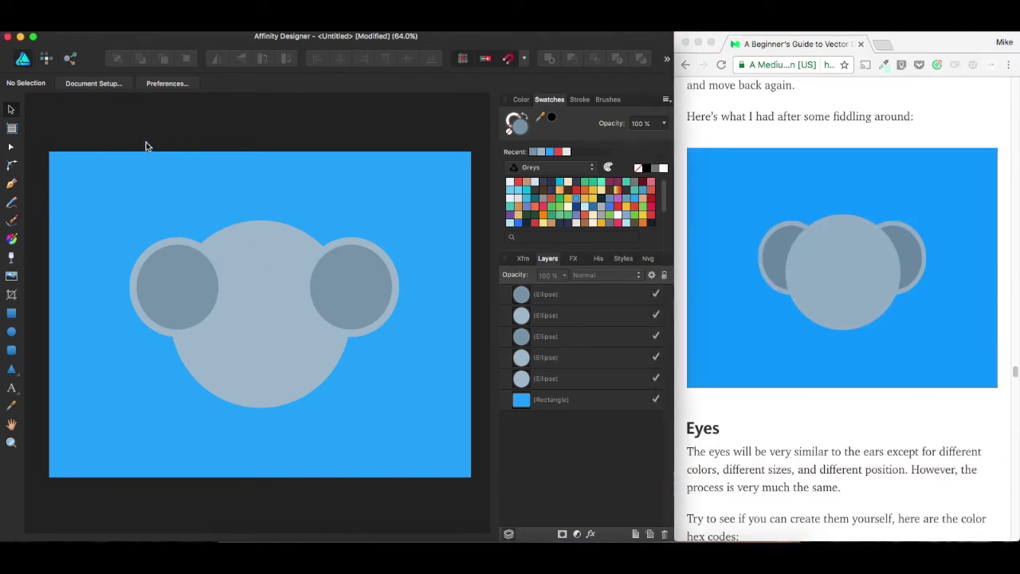
{"action": "left_click_drag", "start_coordinate": [91, 120], "coordinate": [238, 363]}
{"action": "left_click", "coordinate": [125, 114]}
{"action": "left_click_drag", "start_coordinate": [94, 106], "coordinate": [248, 373]}
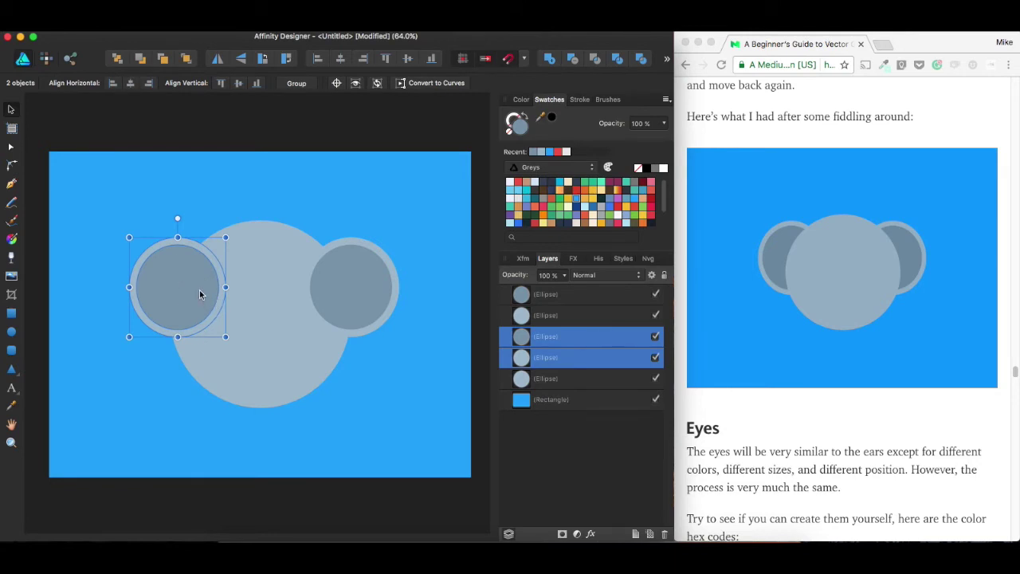
{"action": "key", "text": "super+g"}
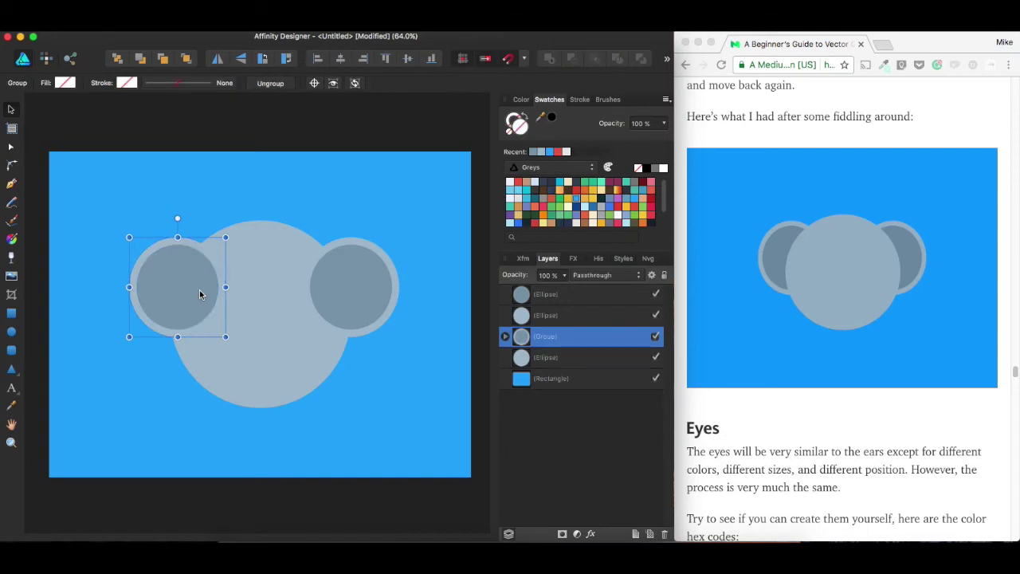
{"action": "double_click", "coordinate": [556, 336]}
{"action": "type", "text": "Ear Le"}
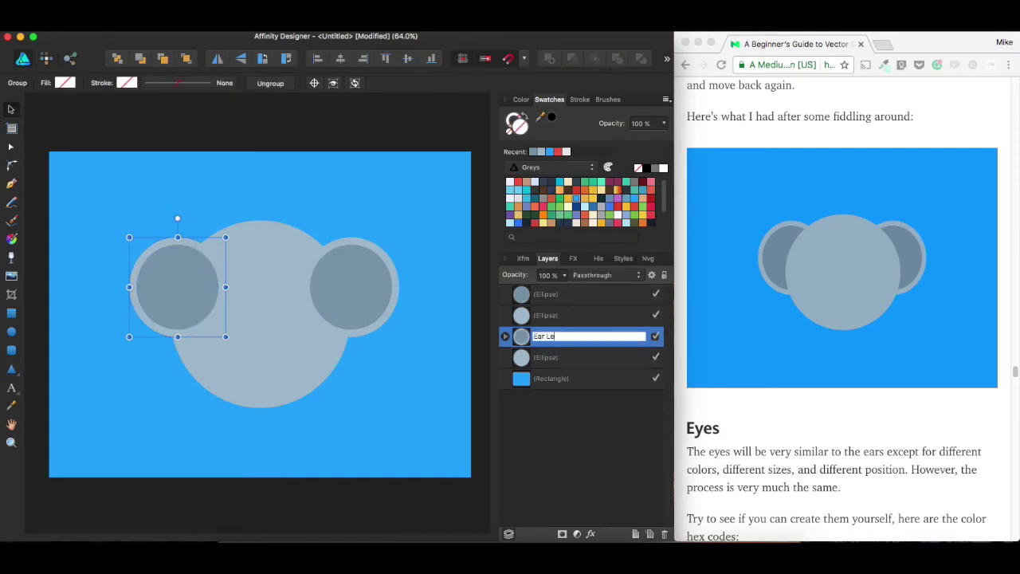
{"action": "key", "text": "Return"}
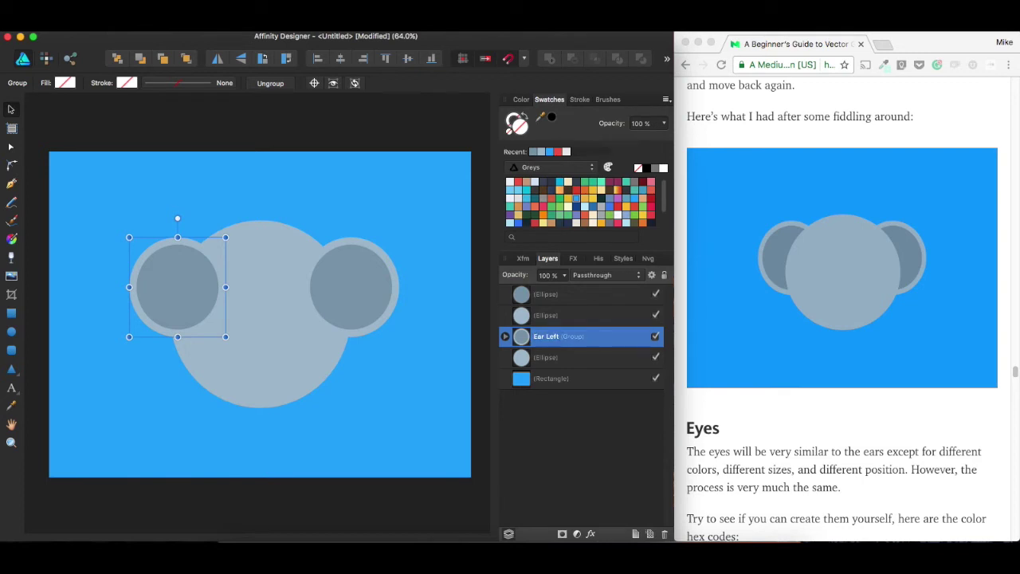
Name the large head ellipse layer Head and the blue rectangle layer Background.
{"action": "double_click", "coordinate": [575, 357]}
{"action": "type", "text": "He"}
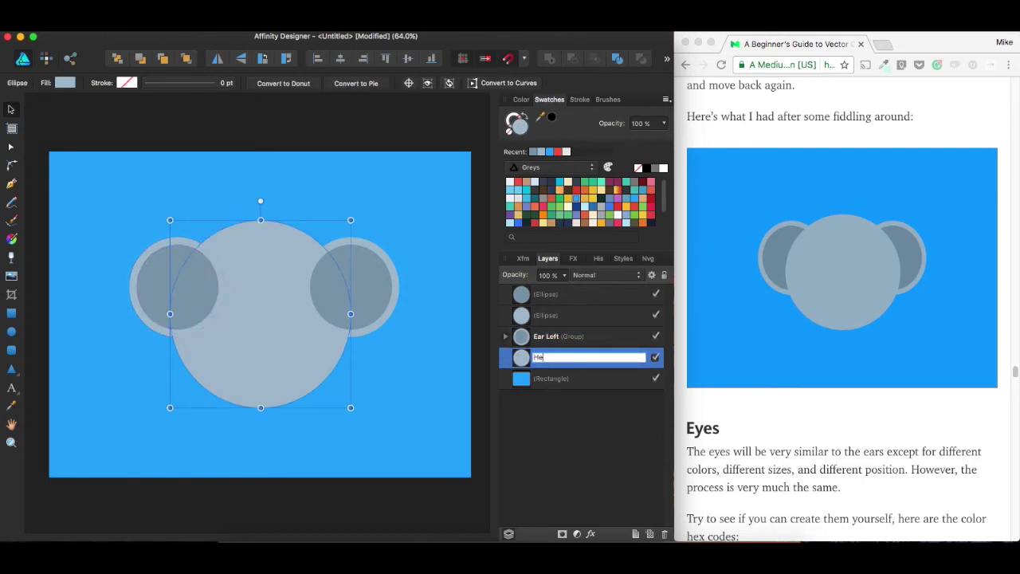
{"action": "type", "text": "ad"}
{"action": "key", "text": "Return"}
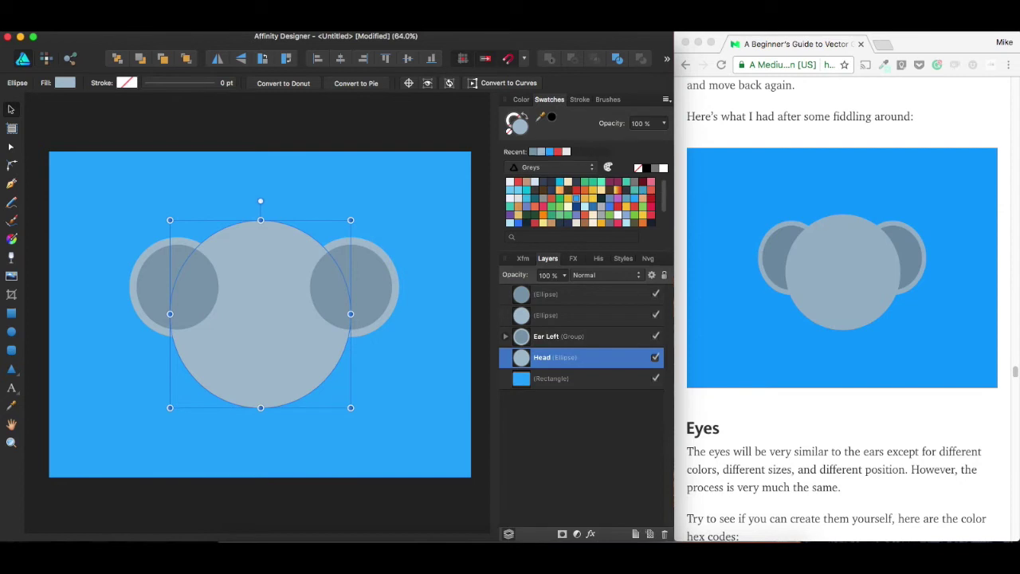
{"action": "double_click", "coordinate": [558, 379]}
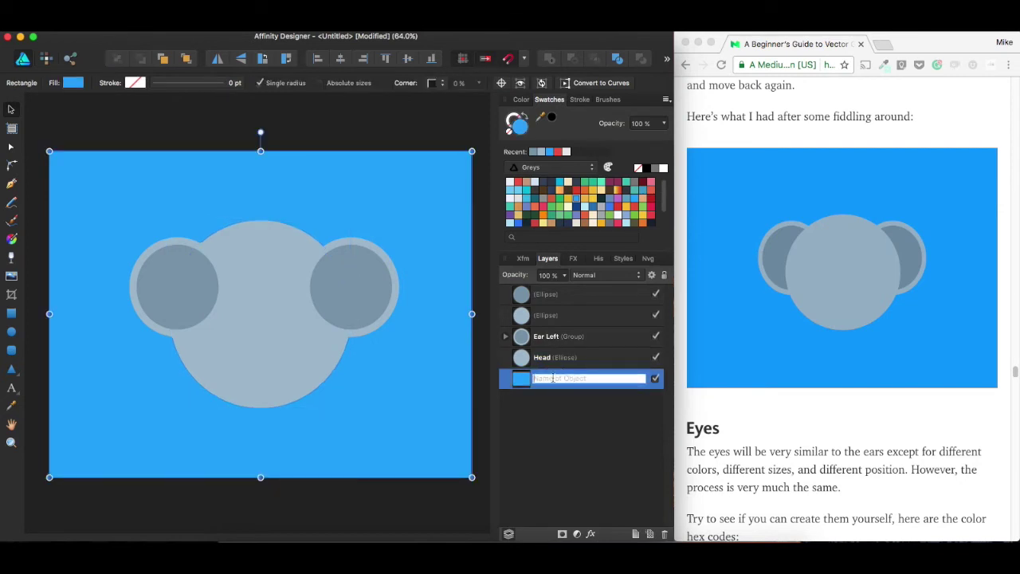
{"action": "type", "text": "Background"}
{"action": "key", "text": "Return"}
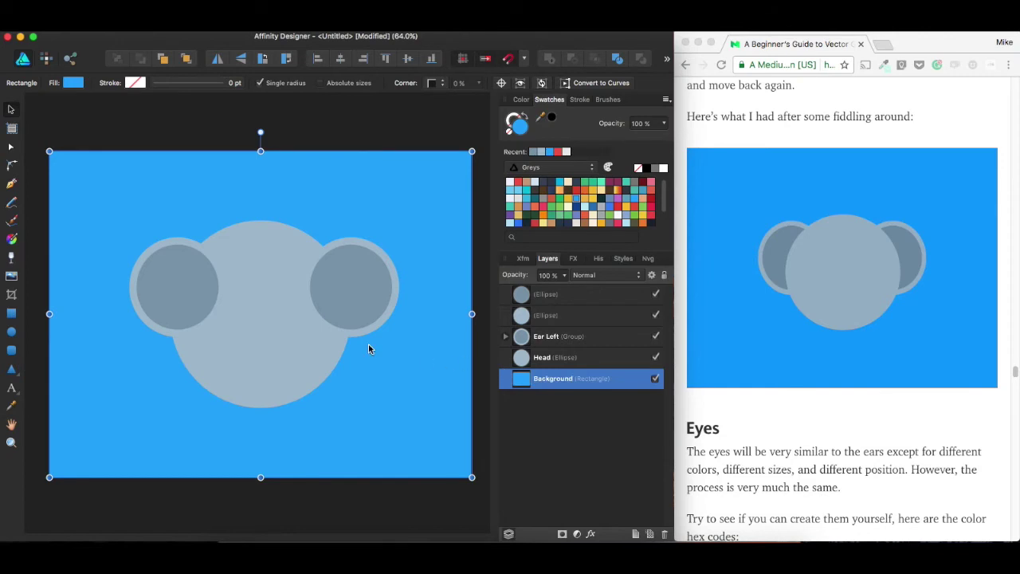
Move the Ear Left group back one level so it lies behind the head.
{"action": "left_click", "coordinate": [183, 303]}
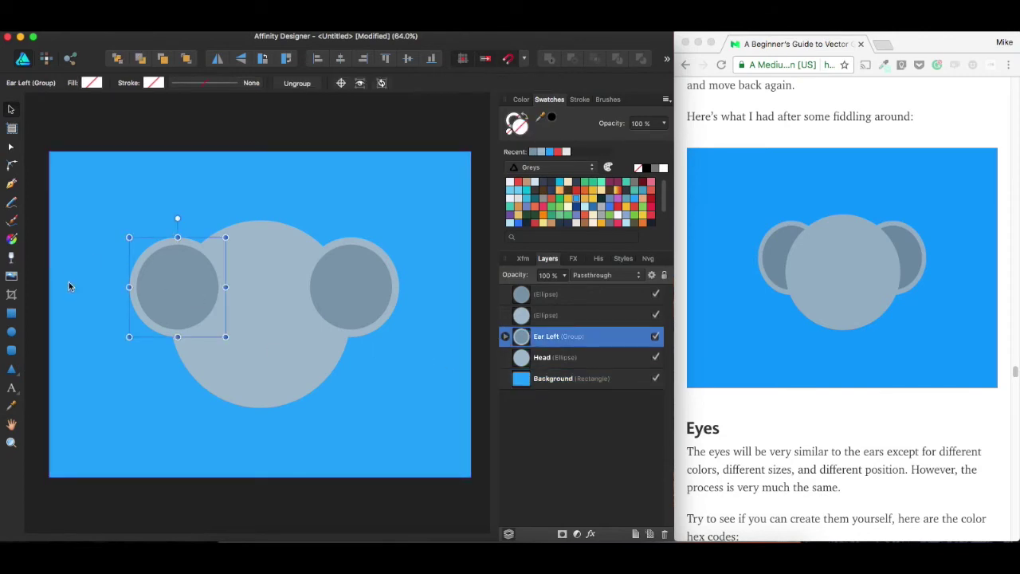
{"action": "left_click", "coordinate": [142, 61]}
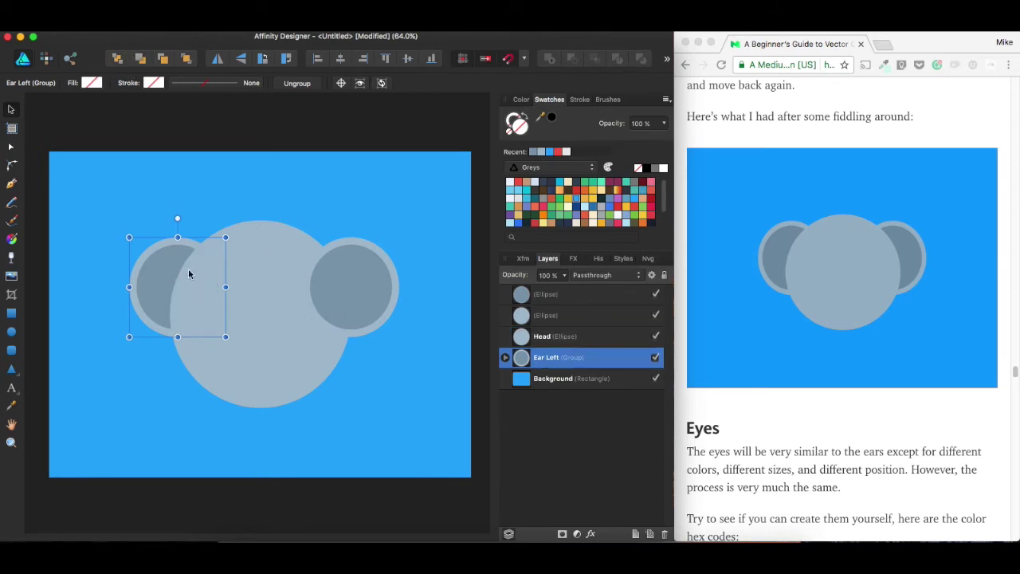
Try to select the right ear's two ellipses together with a selection marquee.
{"action": "left_click", "coordinate": [345, 272]}
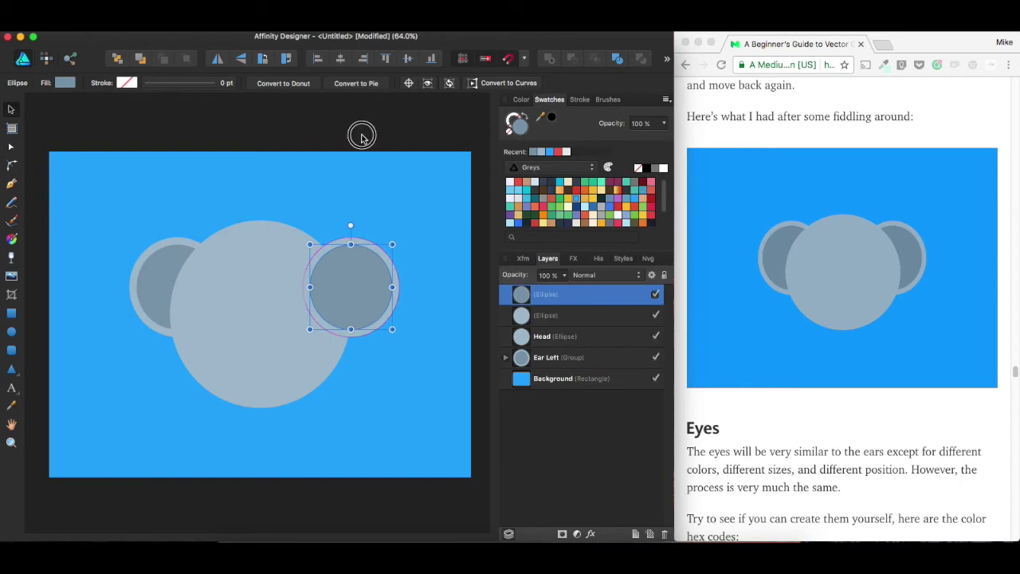
{"action": "left_click", "coordinate": [311, 125]}
{"action": "left_click_drag", "start_coordinate": [309, 121], "coordinate": [423, 376]}
{"action": "left_click", "coordinate": [278, 127]}
{"action": "left_click_drag", "start_coordinate": [278, 127], "coordinate": [444, 398]}
{"action": "left_click", "coordinate": [353, 120]}
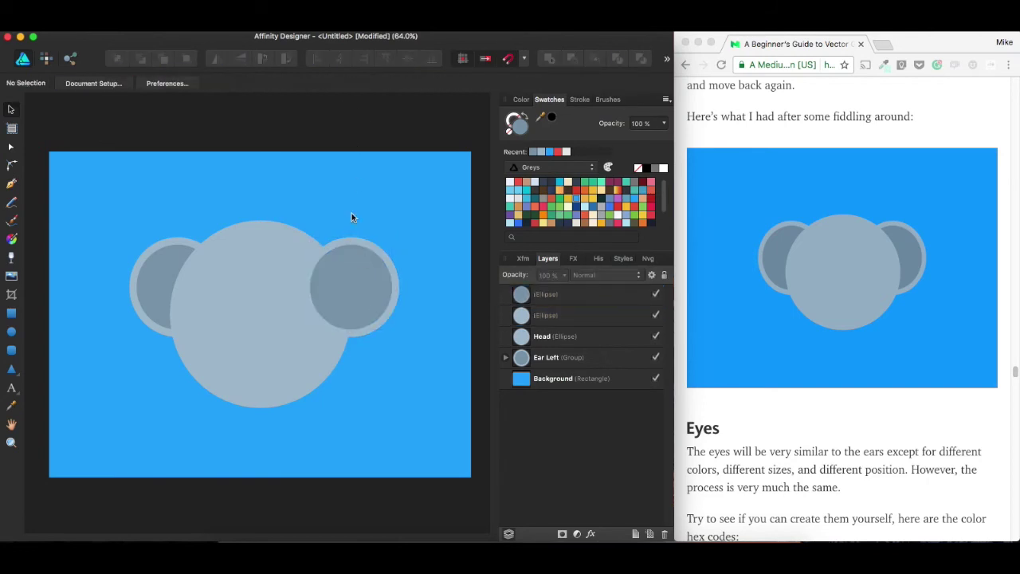
{"action": "left_click_drag", "start_coordinate": [284, 112], "coordinate": [433, 382]}
{"action": "left_click", "coordinate": [368, 231]}
{"action": "left_click", "coordinate": [572, 316]}
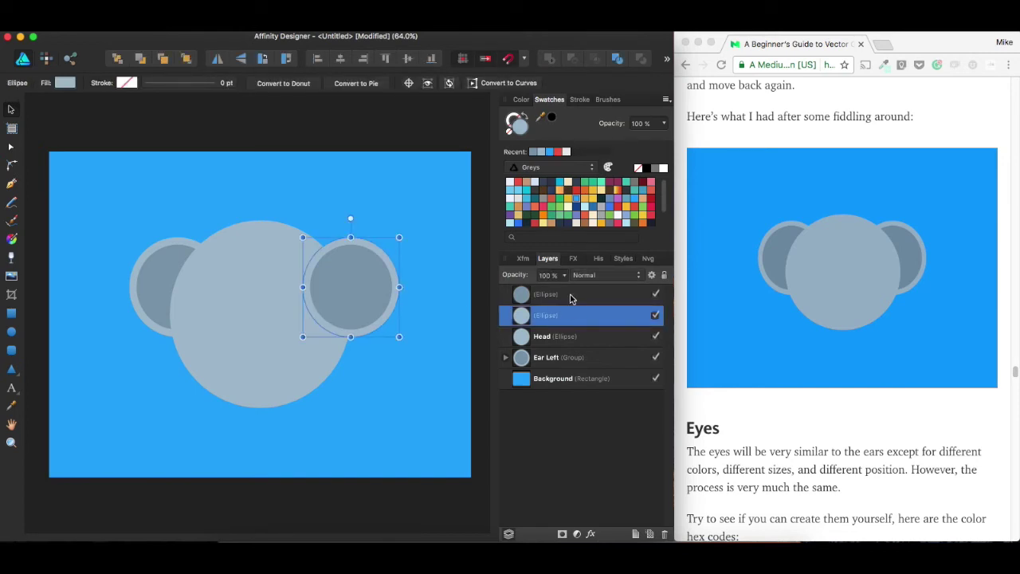
{"action": "left_click", "coordinate": [571, 298], "text": "shift"}
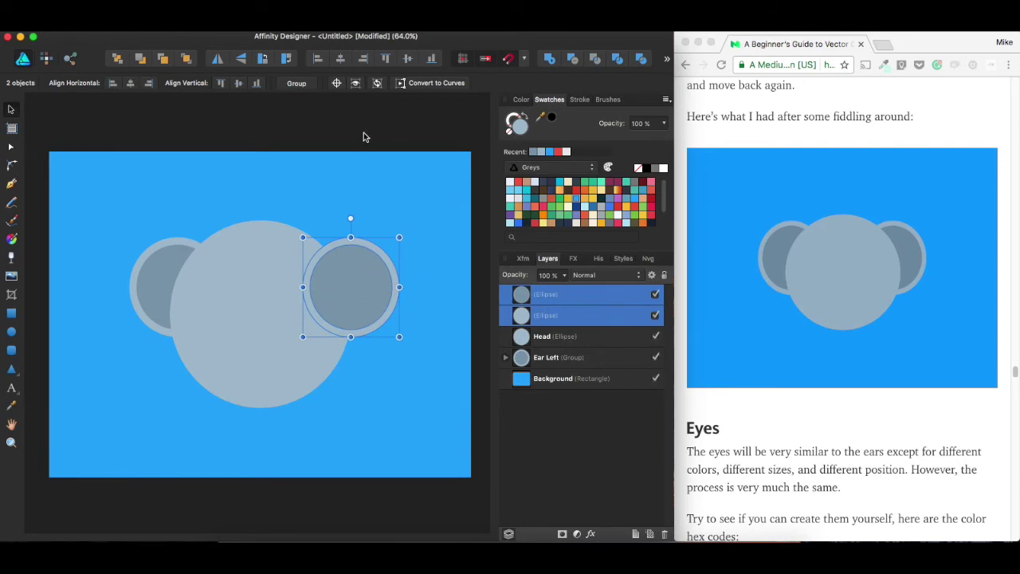
{"action": "left_click", "coordinate": [374, 165]}
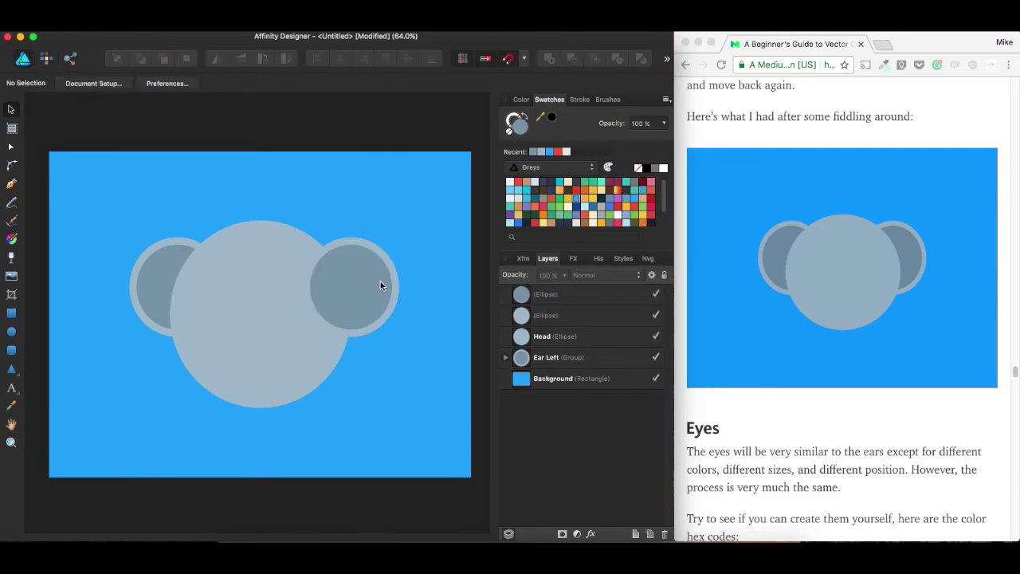
Group the right ear's outer and inner ellipses as Ear Right and move the group back one level behind the head.
{"action": "left_click", "coordinate": [355, 278]}
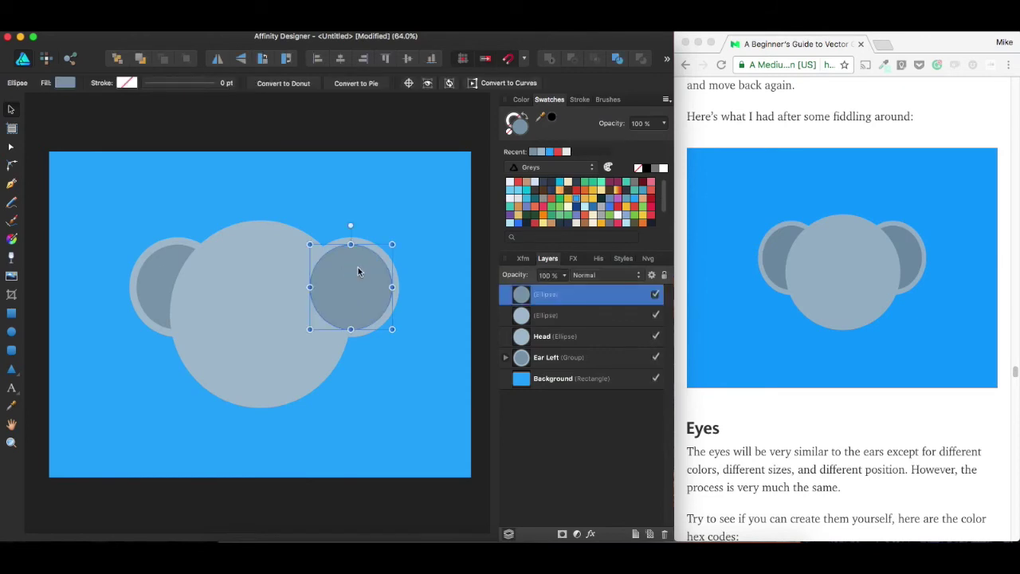
{"action": "left_click", "coordinate": [358, 333], "text": "shift"}
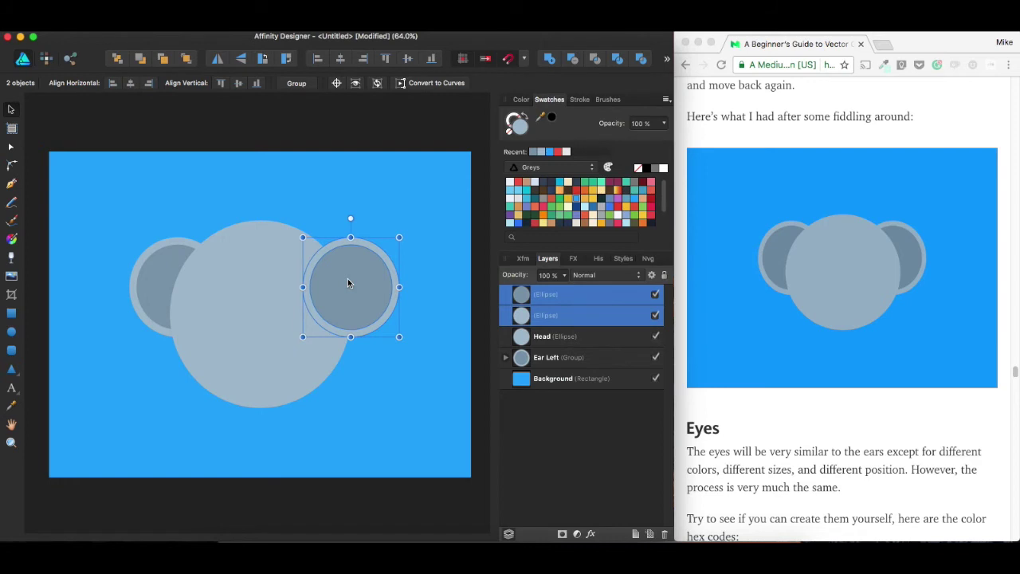
{"action": "key", "text": "super+g"}
{"action": "double_click", "coordinate": [550, 294]}
{"action": "type", "text": "Ear "}
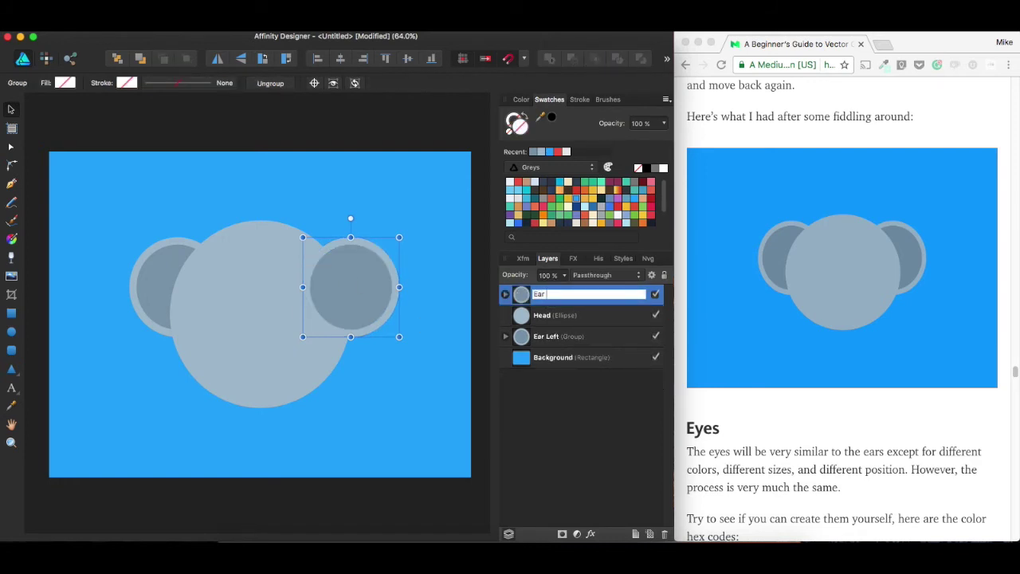
{"action": "type", "text": "Right"}
{"action": "key", "text": "Return"}
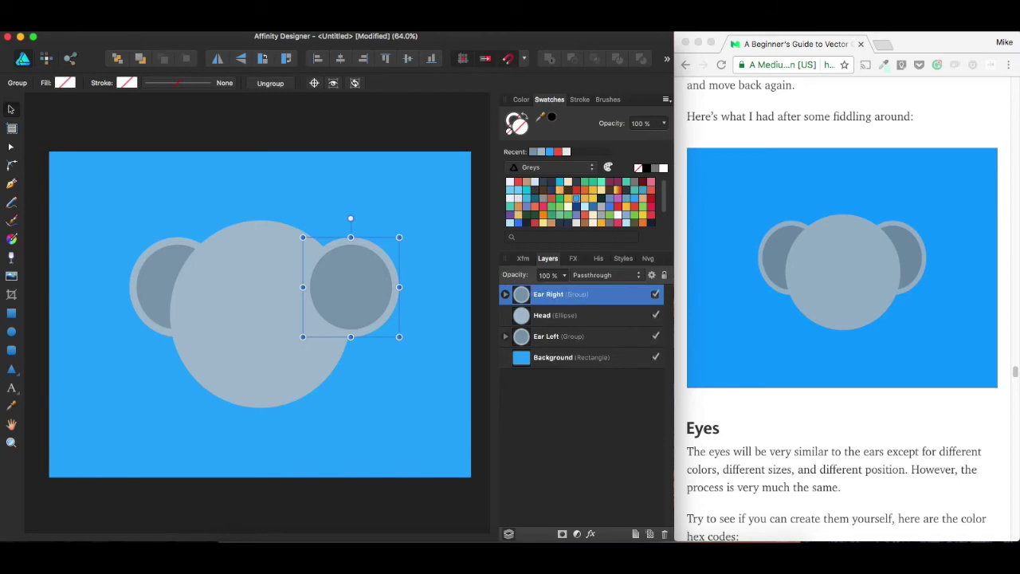
{"action": "left_click", "coordinate": [140, 58]}
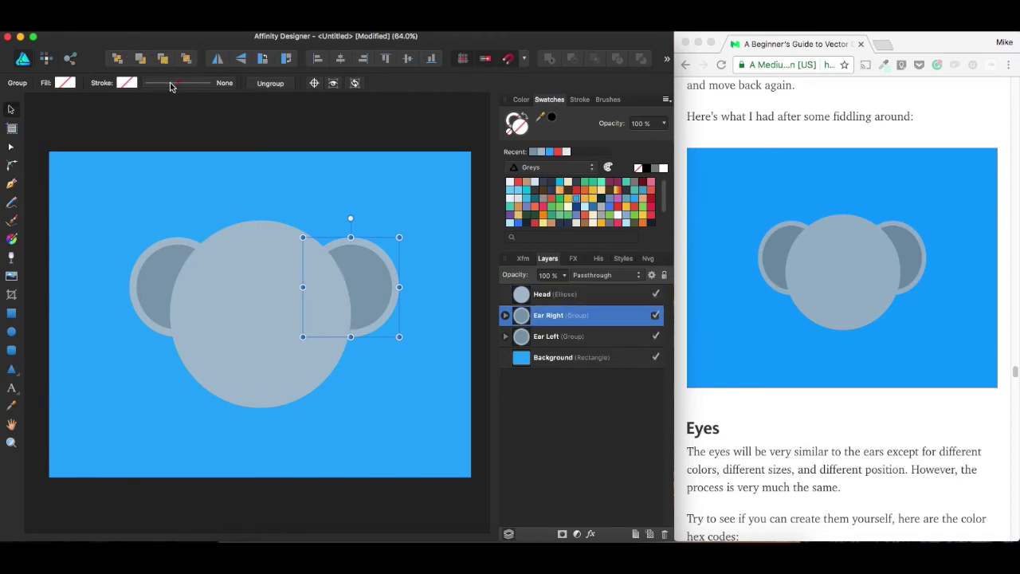
{"action": "left_click", "coordinate": [96, 121]}
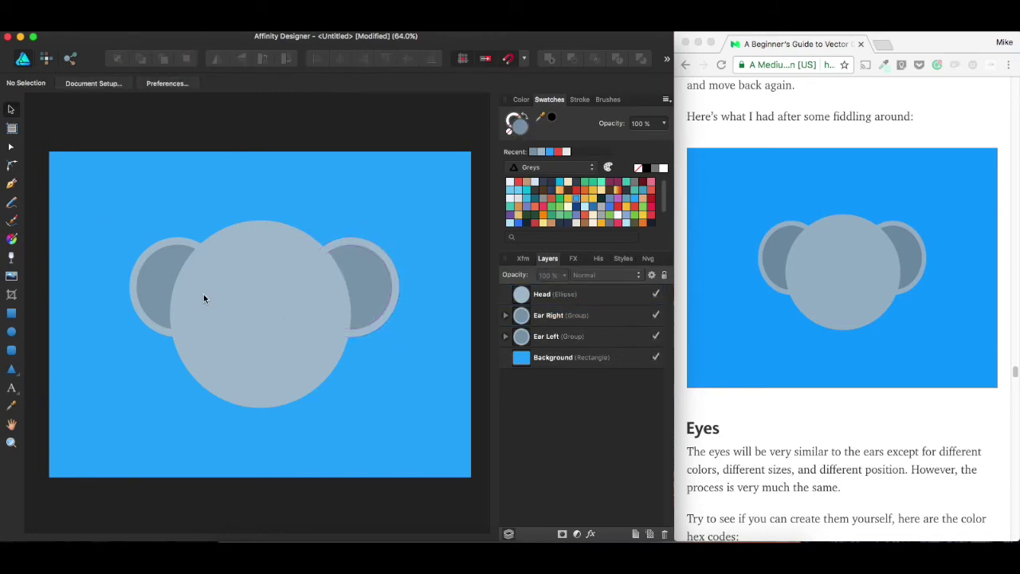
Enlarge the Ear Left group slightly and shift it outward from the head.
{"action": "left_click", "coordinate": [157, 280]}
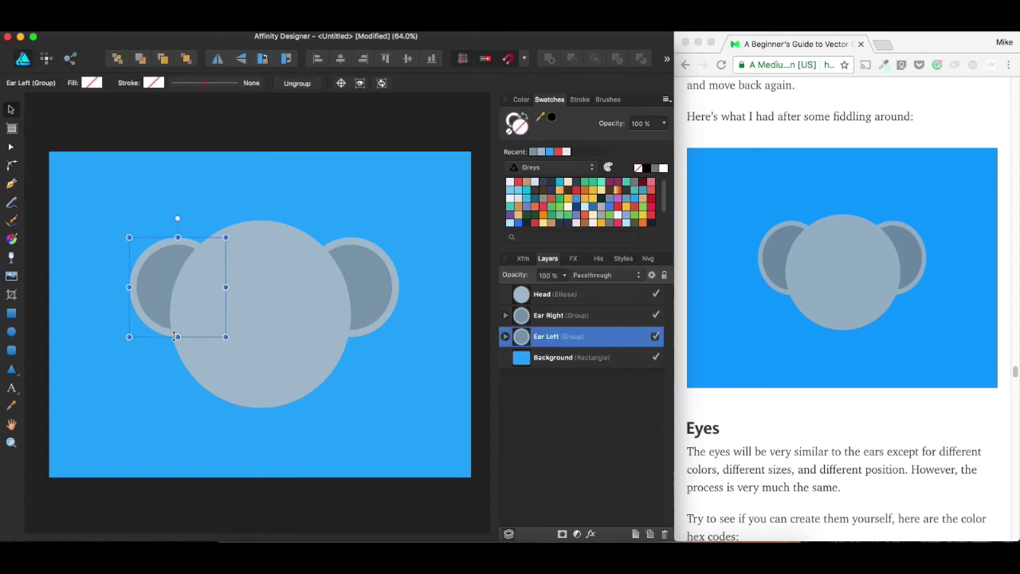
{"action": "left_click_drag", "start_coordinate": [177, 337], "coordinate": [176, 348]}
Replace the right ear with a duplicate of the Ear Left group, placed behind the opposite side of the head.
{"action": "left_click_drag", "start_coordinate": [128, 292], "coordinate": [358, 296]}
{"action": "left_click", "coordinate": [378, 290]}
{"action": "key", "text": "Delete"}
{"action": "key", "text": "super+j"}
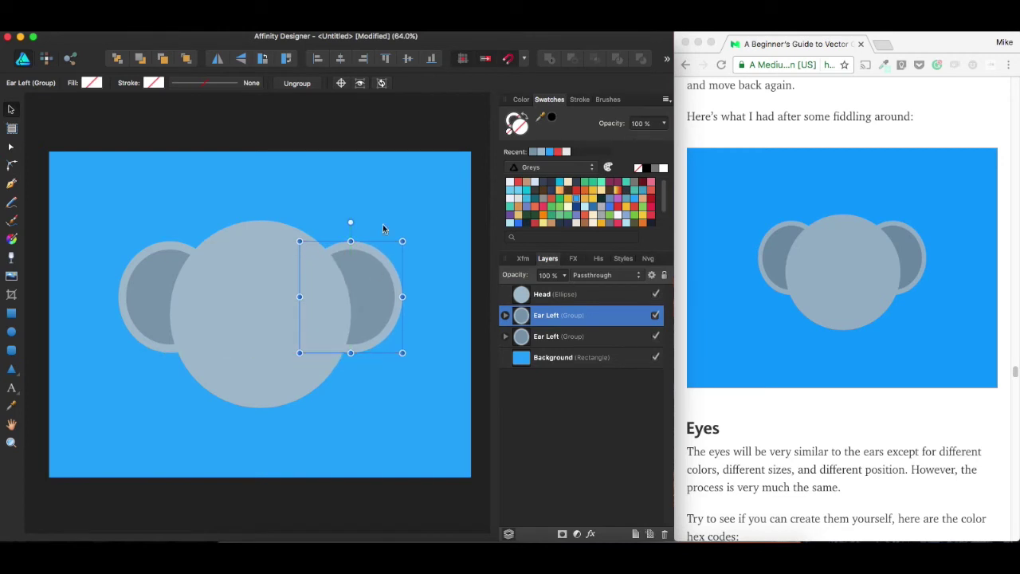
{"action": "left_click", "coordinate": [337, 141]}
Rename the duplicated ear group on the head's right side as Ear Right.
{"action": "double_click", "coordinate": [549, 315]}
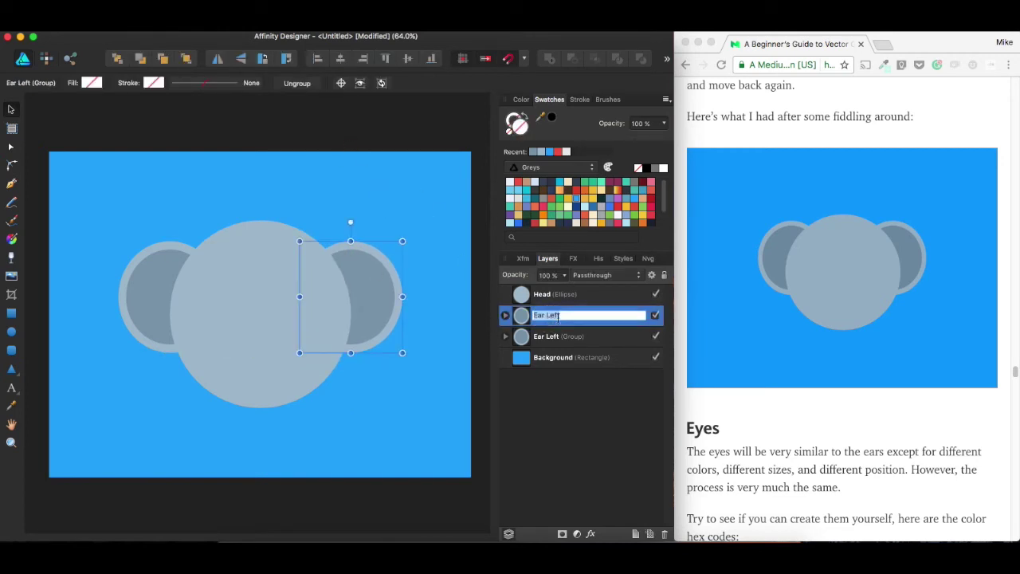
{"action": "type", "text": "Ear Righ"}
{"action": "key", "text": "Return"}
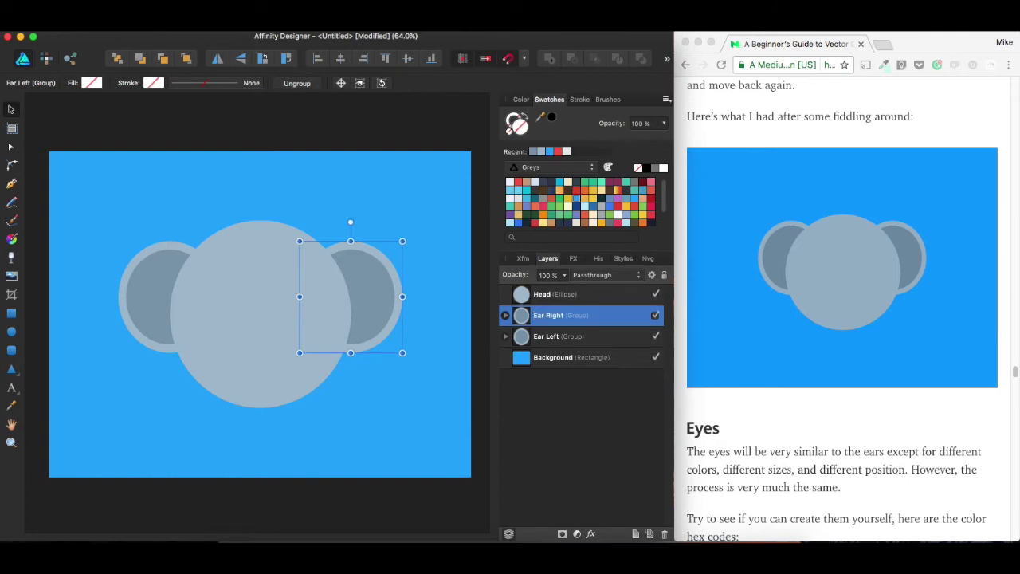
{"action": "left_click", "coordinate": [286, 101]}
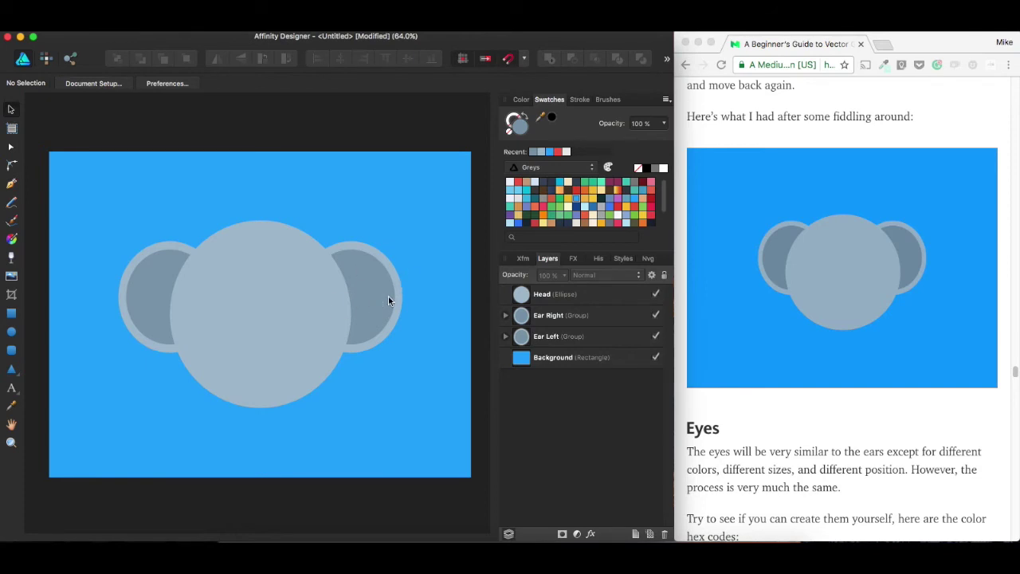
Following the guide's Eyes section, draw a small circle with the Ellipse tool on the upper left half of the head.
{"action": "scroll", "coordinate": [779, 333], "scroll_direction": "down", "scroll_amount": 5}
{"action": "scroll", "coordinate": [779, 334], "scroll_direction": "down", "scroll_amount": 3}
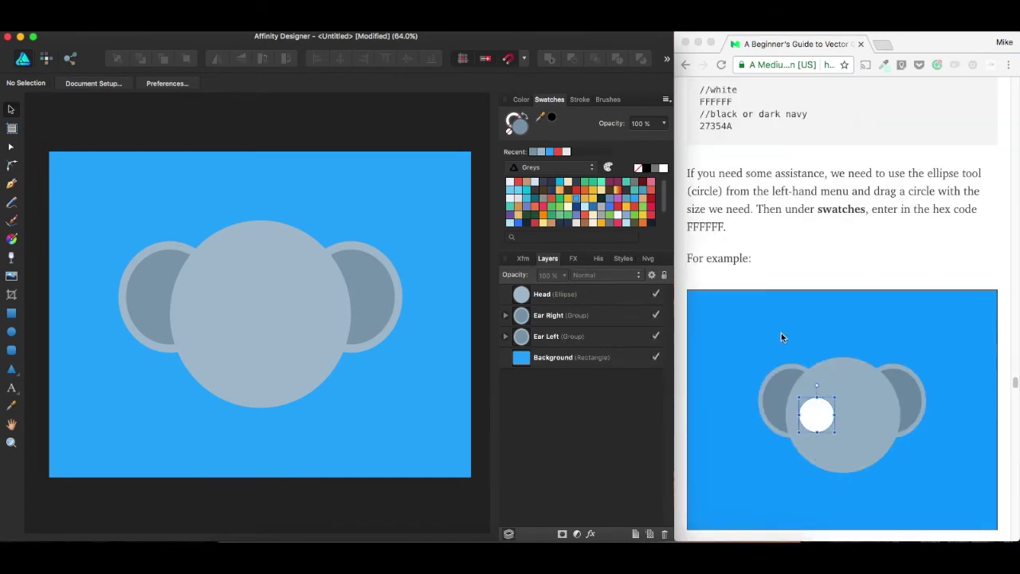
{"action": "left_click", "coordinate": [11, 331]}
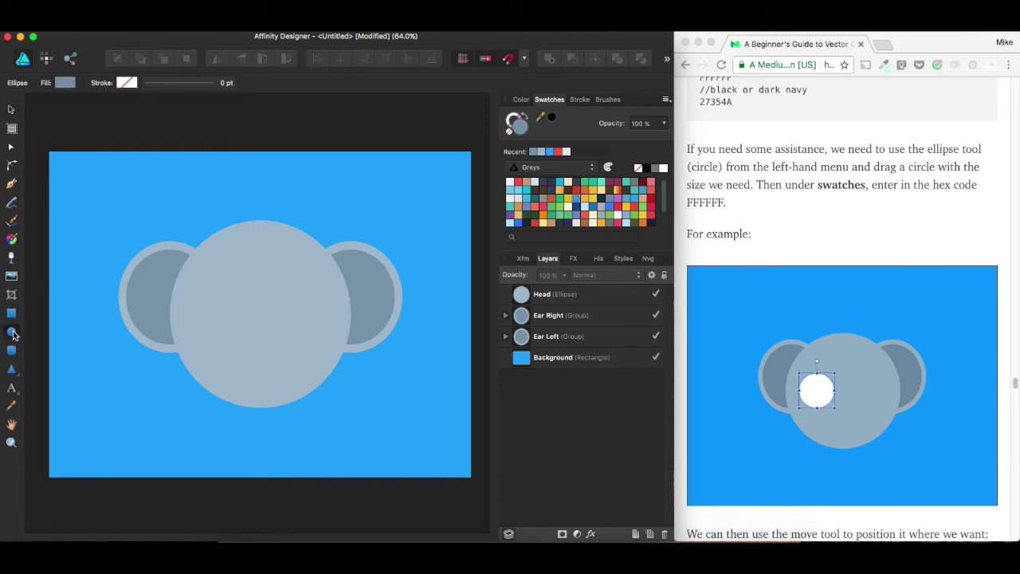
{"action": "left_click_drag", "start_coordinate": [198, 281], "coordinate": [259, 297]}
{"action": "left_click", "coordinate": [11, 109]}
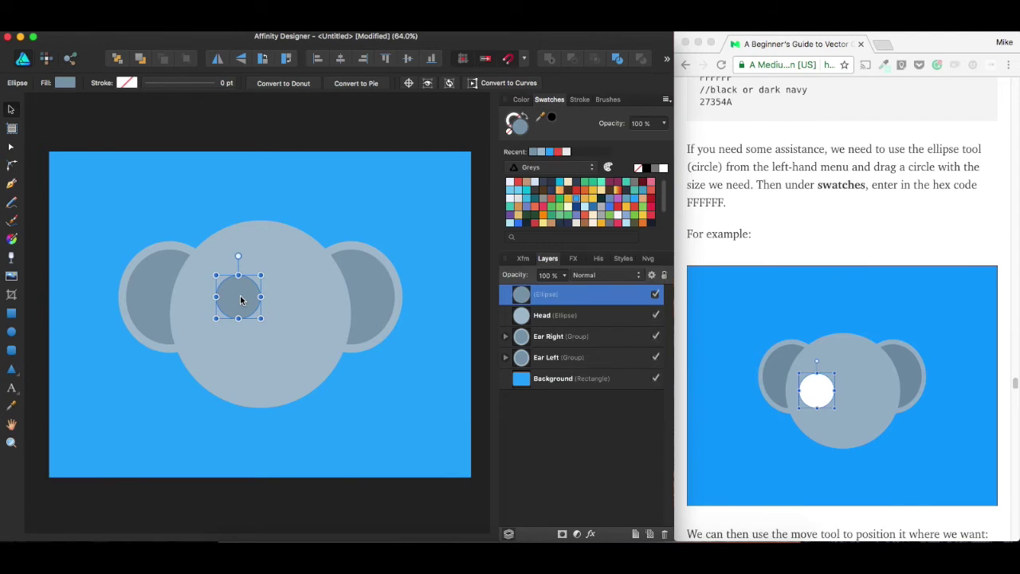
Enlarge the eye circle slightly from its lower-right corner, keeping it round.
{"action": "key", "text": "super+1"}
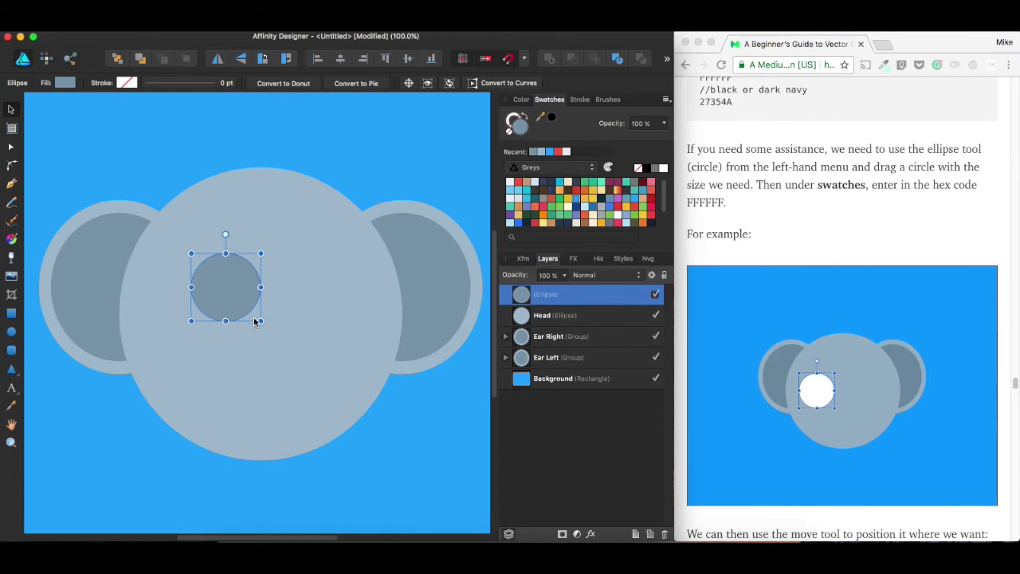
{"action": "left_click_drag", "start_coordinate": [260, 320], "coordinate": [266, 327]}
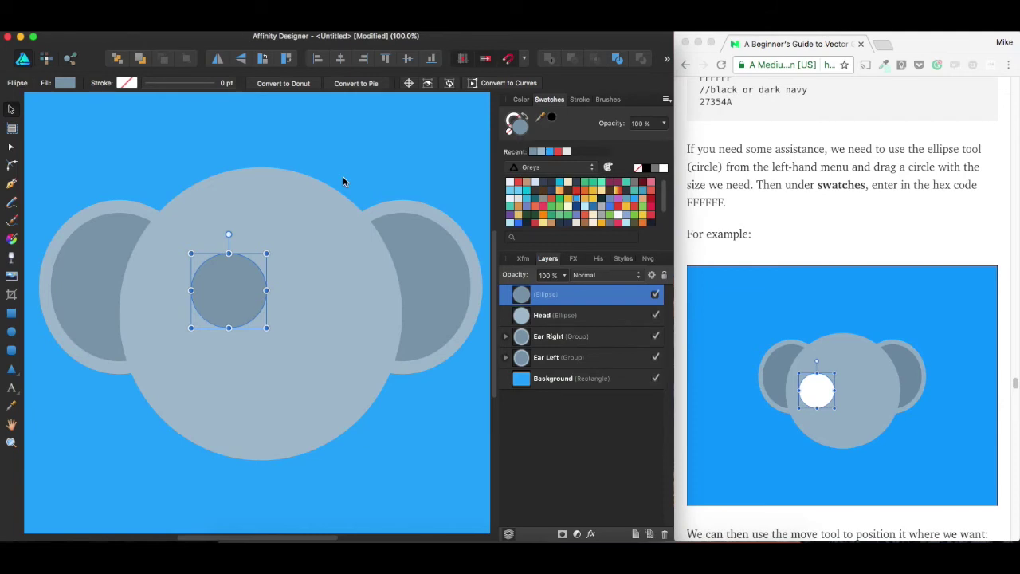
{"action": "key", "text": "super+minus"}
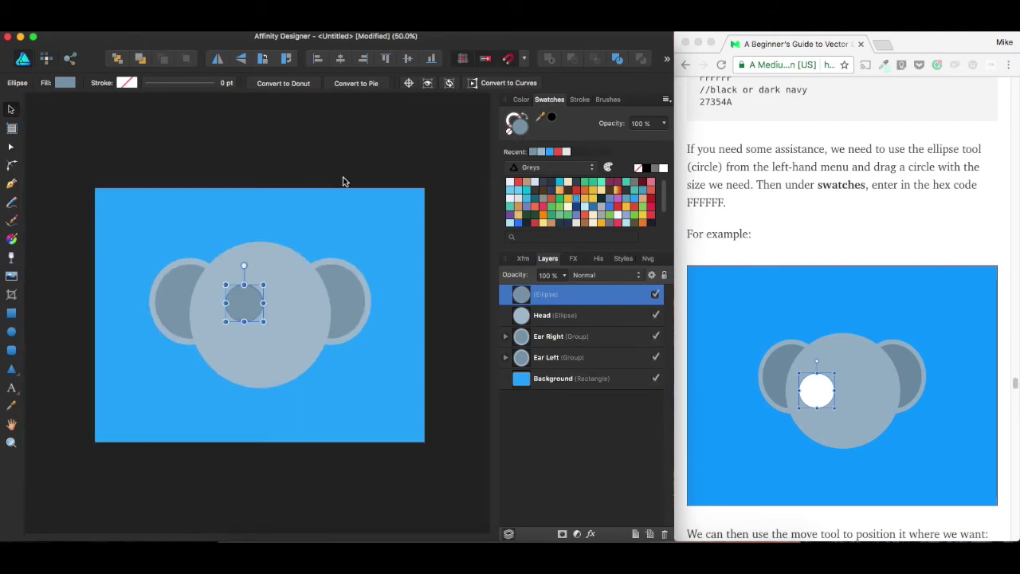
{"action": "left_click", "coordinate": [313, 185]}
Duplicate the eye circle and place the copy directly beside it on the right, at the same height.
{"action": "left_click", "coordinate": [244, 299]}
{"action": "key", "text": "super+minus"}
{"action": "key", "text": "super+plus"}
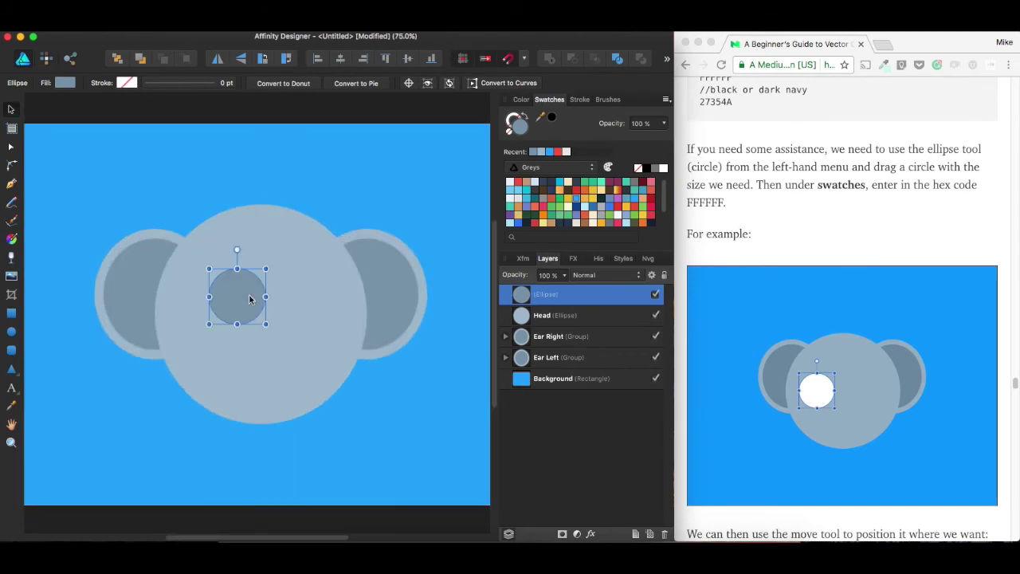
{"action": "key", "text": "super+minus"}
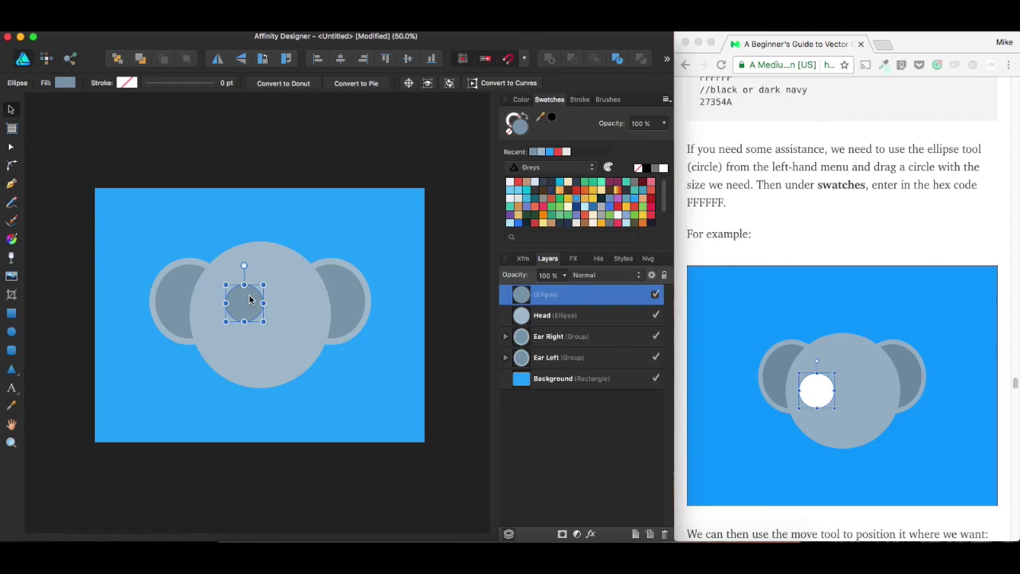
{"action": "key", "text": "super+j"}
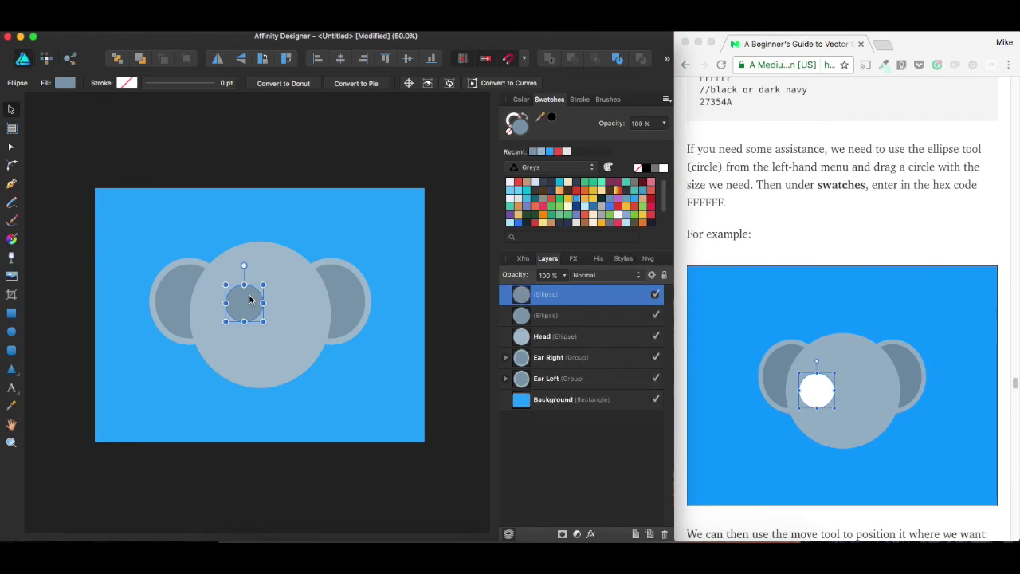
{"action": "left_click_drag", "start_coordinate": [250, 300], "coordinate": [272, 314]}
{"action": "left_click", "coordinate": [296, 168]}
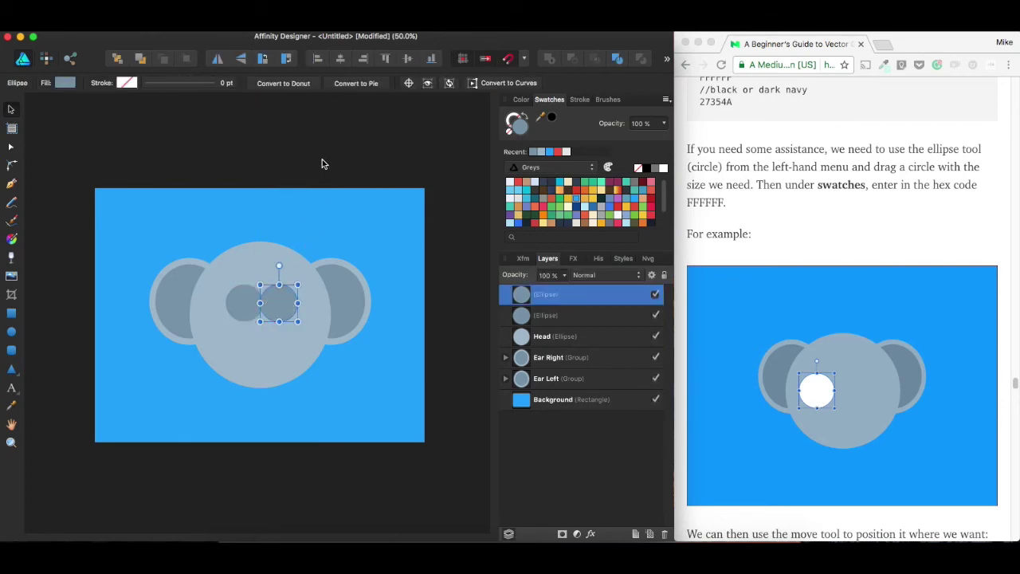
{"action": "left_click", "coordinate": [322, 164]}
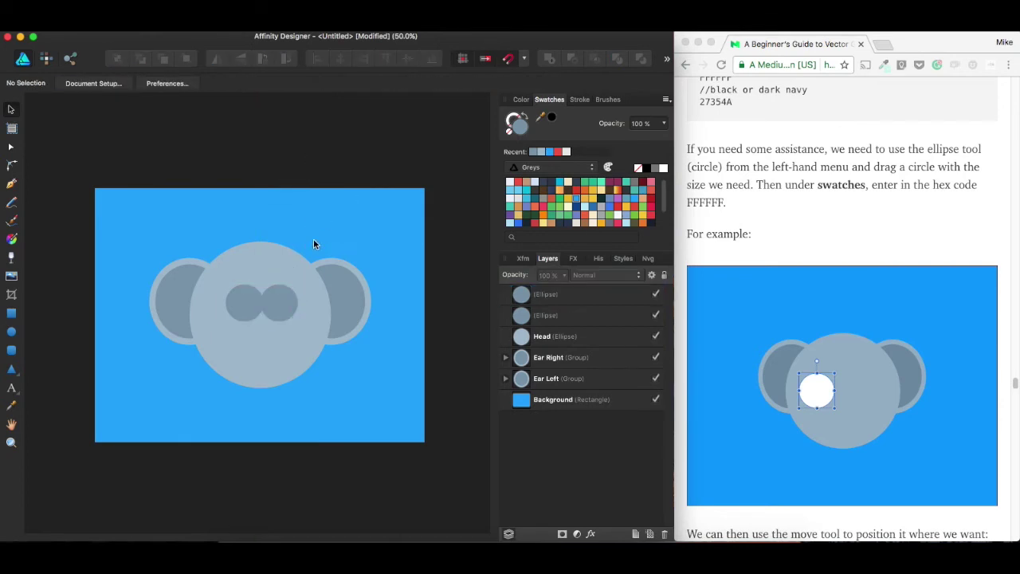
Fill both eye circles with white.
{"action": "left_click", "coordinate": [247, 289]}
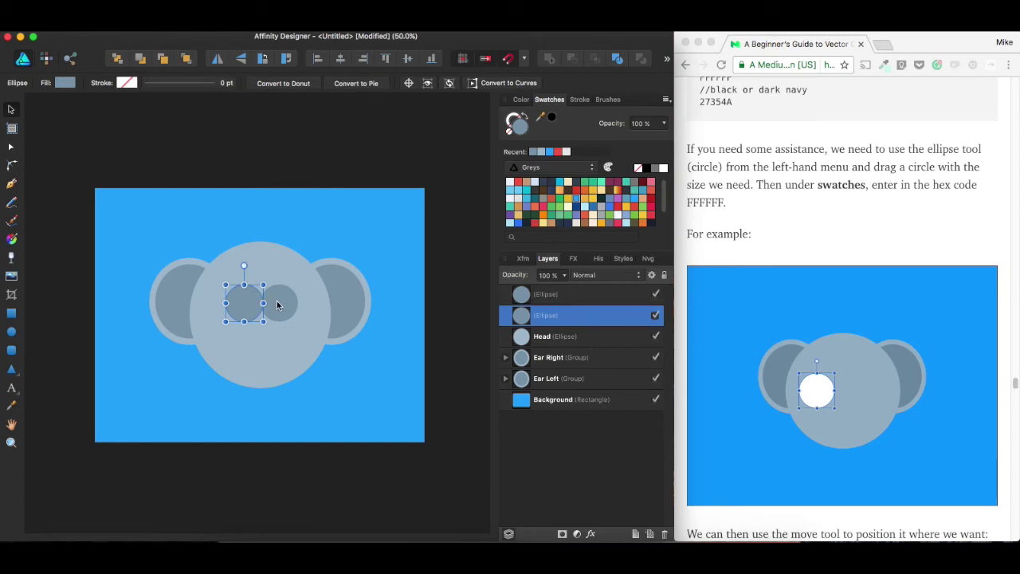
{"action": "left_click", "coordinate": [663, 168]}
{"action": "left_click", "coordinate": [281, 307]}
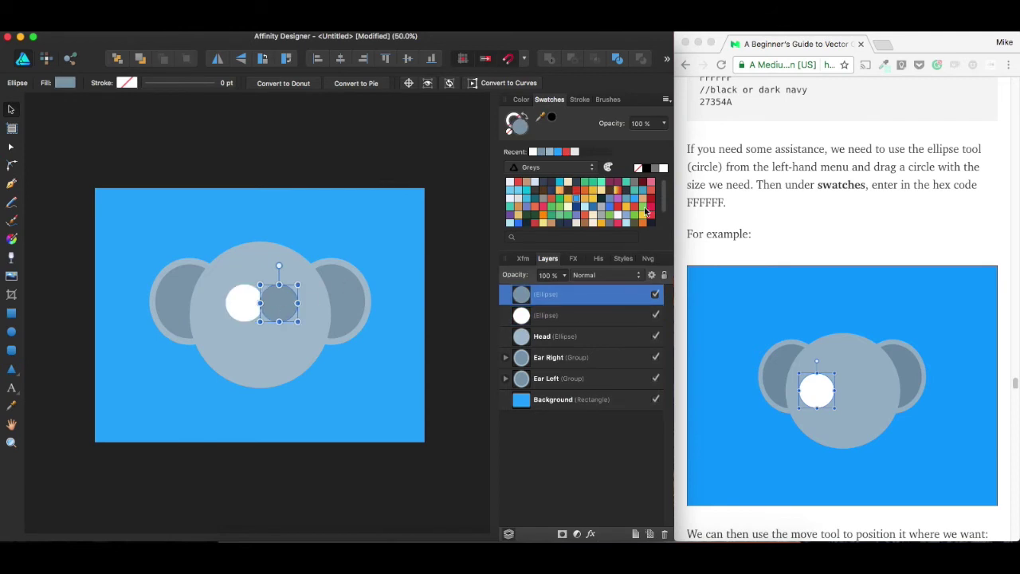
{"action": "left_click", "coordinate": [663, 168]}
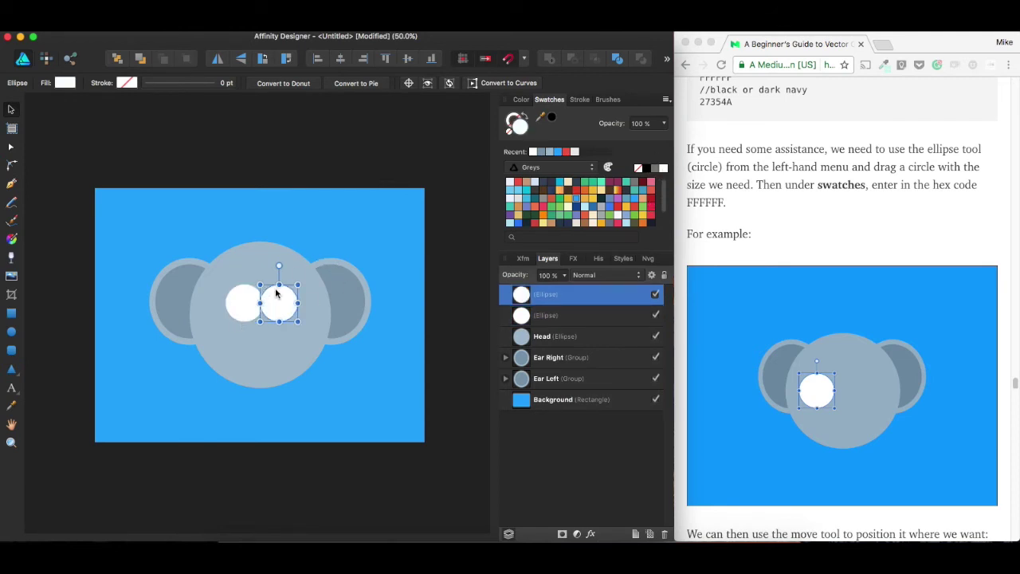
Move both eyes together so they are centred horizontally on the head and level with the middle of the ears.
{"action": "left_click", "coordinate": [247, 306]}
{"action": "left_click_drag", "start_coordinate": [246, 304], "coordinate": [245, 304]}
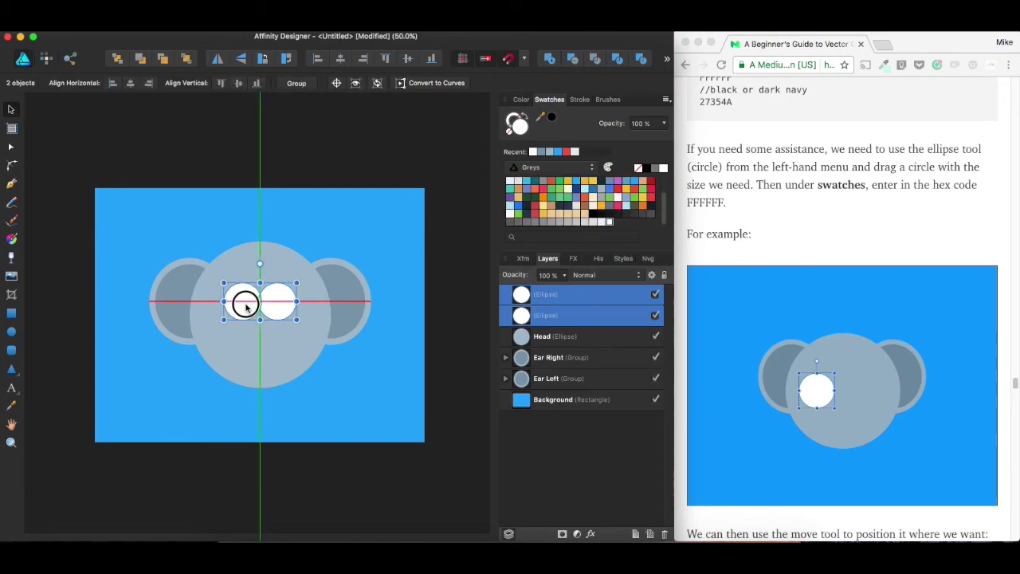
{"action": "left_click_drag", "start_coordinate": [246, 307], "coordinate": [245, 306]}
{"action": "left_click_drag", "start_coordinate": [246, 306], "coordinate": [245, 306]}
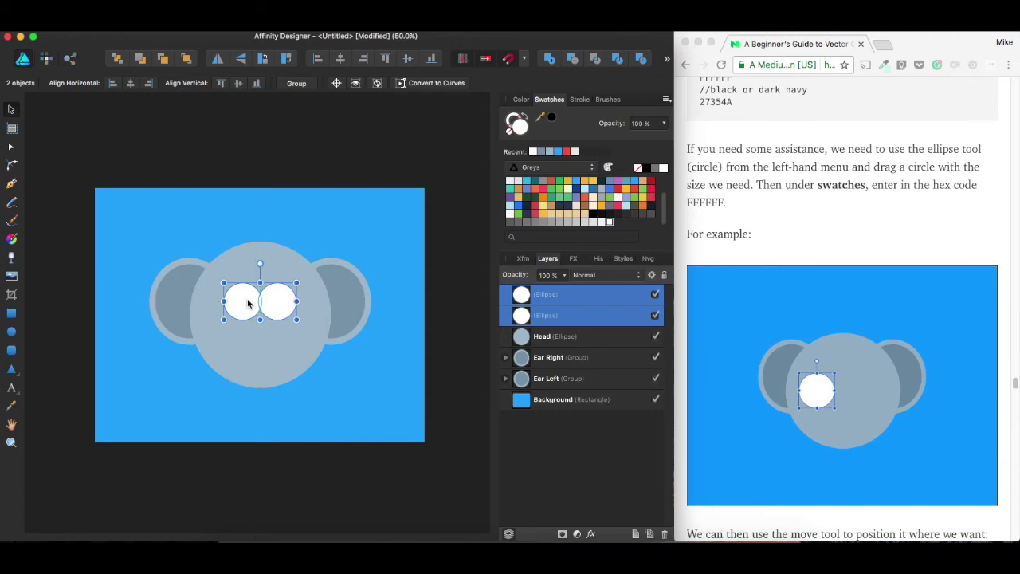
{"action": "left_click", "coordinate": [335, 162]}
Duplicate the right eye and shrink the copy to a small pupil-sized circle centred inside it.
{"action": "left_click", "coordinate": [288, 309]}
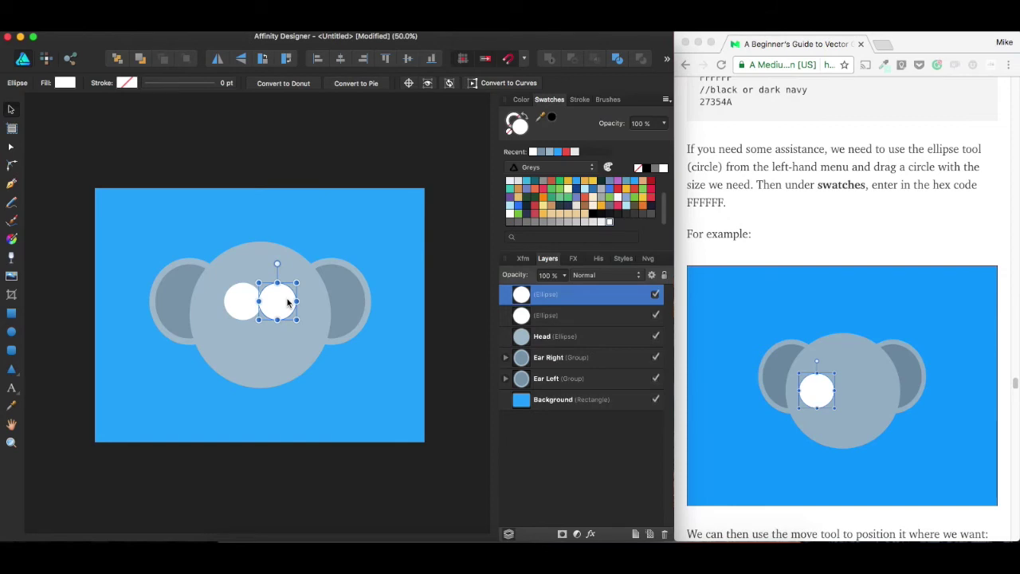
{"action": "key", "text": "super+j"}
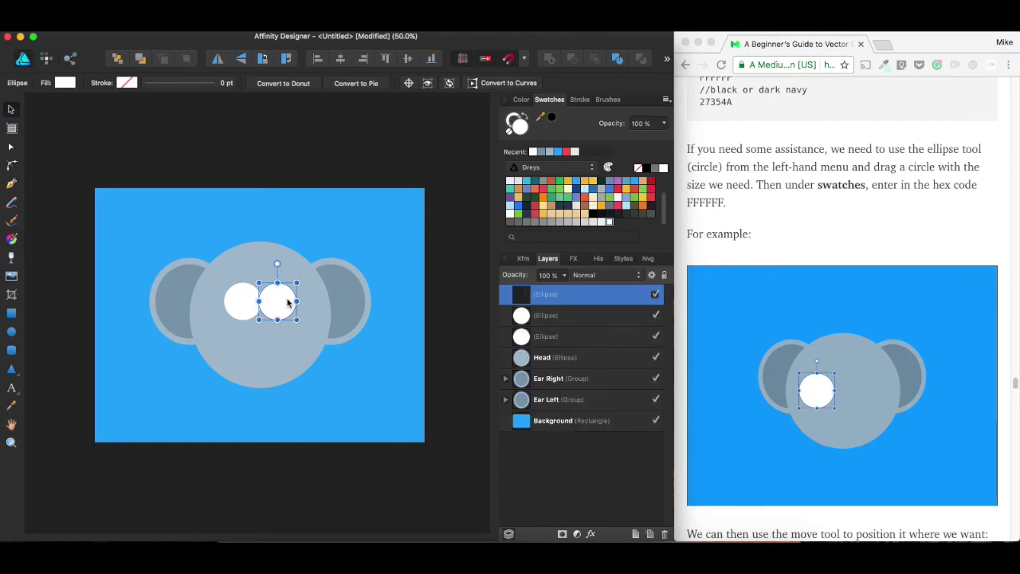
{"action": "left_click_drag", "start_coordinate": [295, 282], "coordinate": [276, 302]}
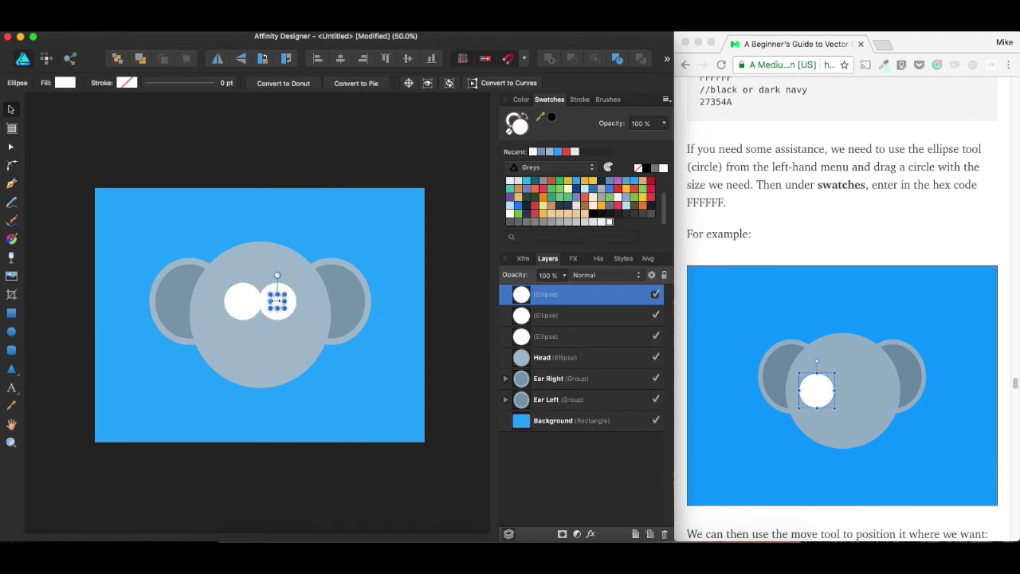
Consult the guide for how to colour the pupil and duplicate it onto the other eye.
{"action": "scroll", "coordinate": [798, 284], "scroll_direction": "down", "scroll_amount": 10}
{"action": "scroll", "coordinate": [798, 283], "scroll_direction": "down", "scroll_amount": 20}
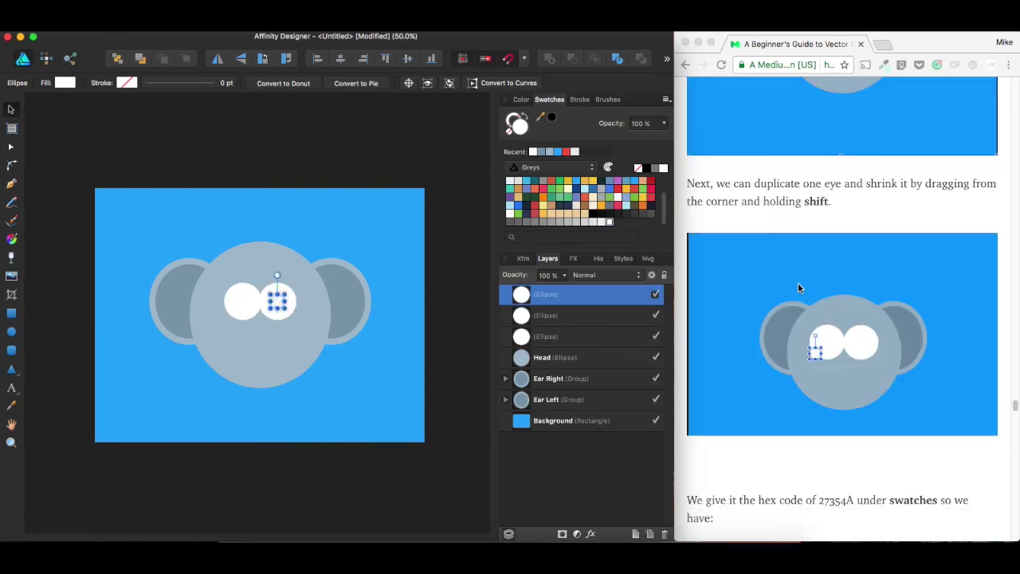
{"action": "scroll", "coordinate": [793, 283], "scroll_direction": "down", "scroll_amount": 5}
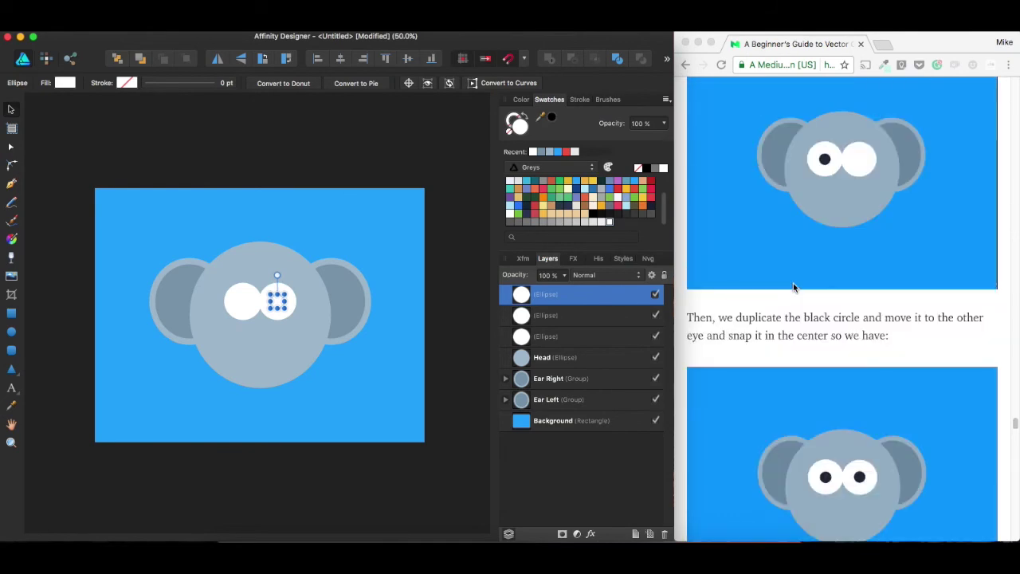
Copy the hex code 27354A from the guide and apply it as the fill of the pupil circle in the right eye.
{"action": "scroll", "coordinate": [793, 283], "scroll_direction": "up", "scroll_amount": 6}
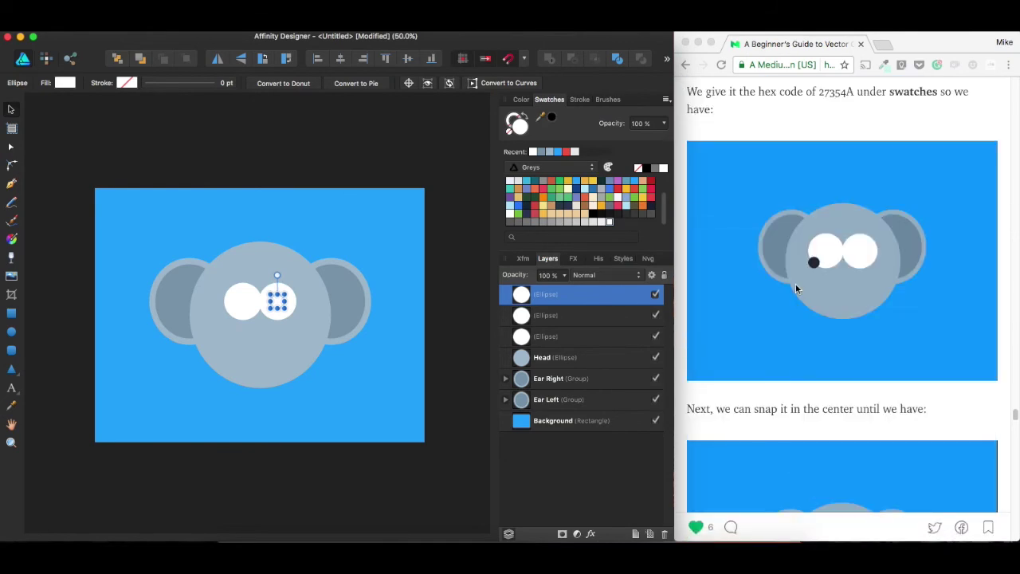
{"action": "scroll", "coordinate": [796, 288], "scroll_direction": "up", "scroll_amount": 3}
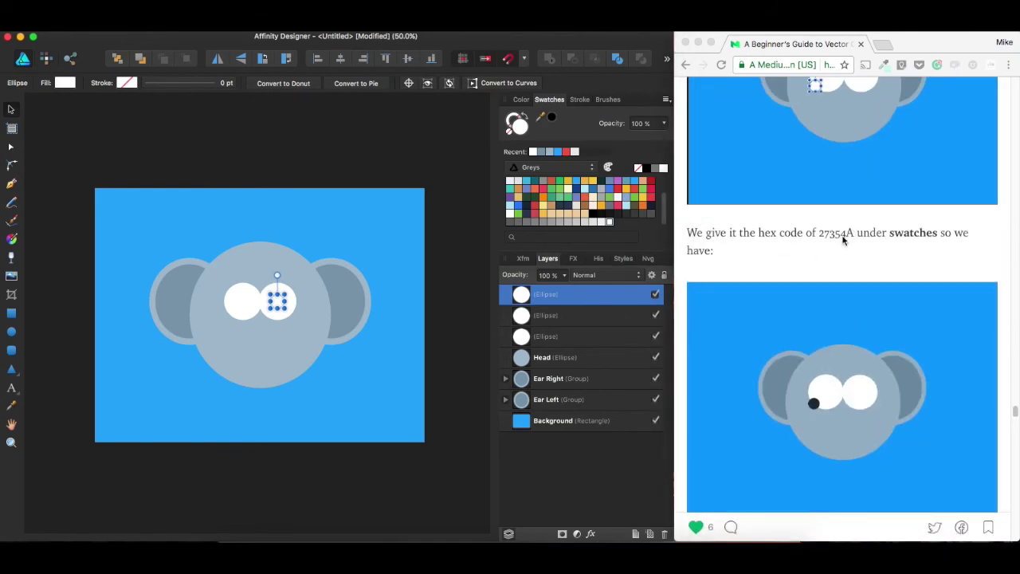
{"action": "left_click", "coordinate": [850, 233]}
{"action": "left_click_drag", "start_coordinate": [853, 234], "coordinate": [821, 234]}
{"action": "key", "text": "super+c"}
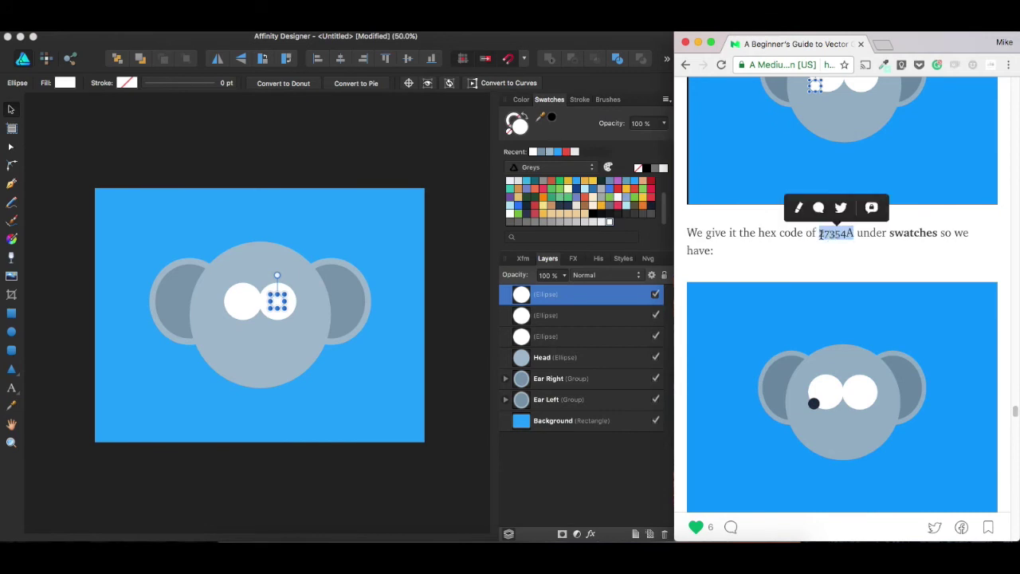
{"action": "double_click", "coordinate": [516, 122]}
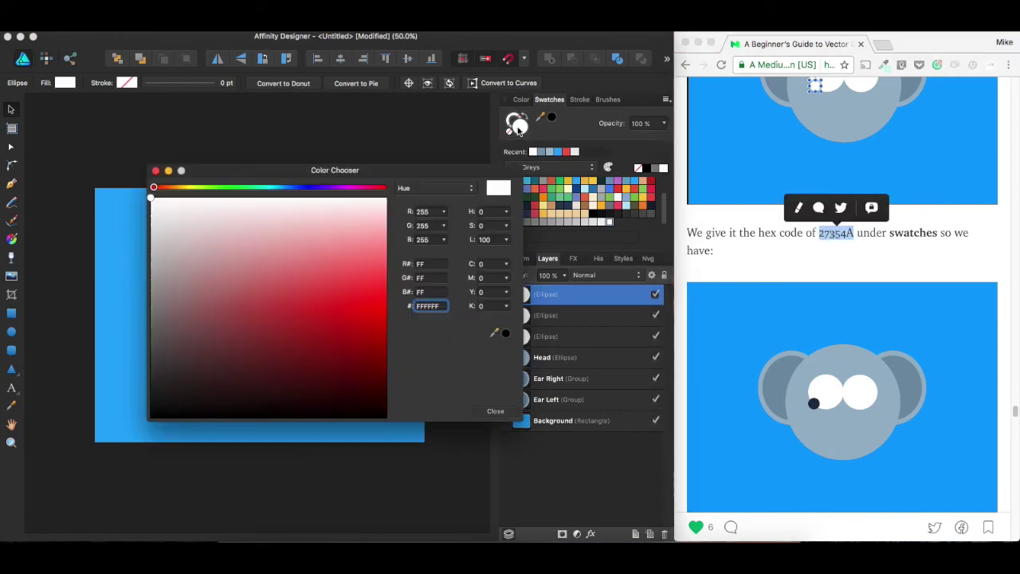
{"action": "double_click", "coordinate": [423, 306]}
{"action": "key", "text": "super+v"}
{"action": "key", "text": "Return"}
{"action": "left_click", "coordinate": [495, 411]}
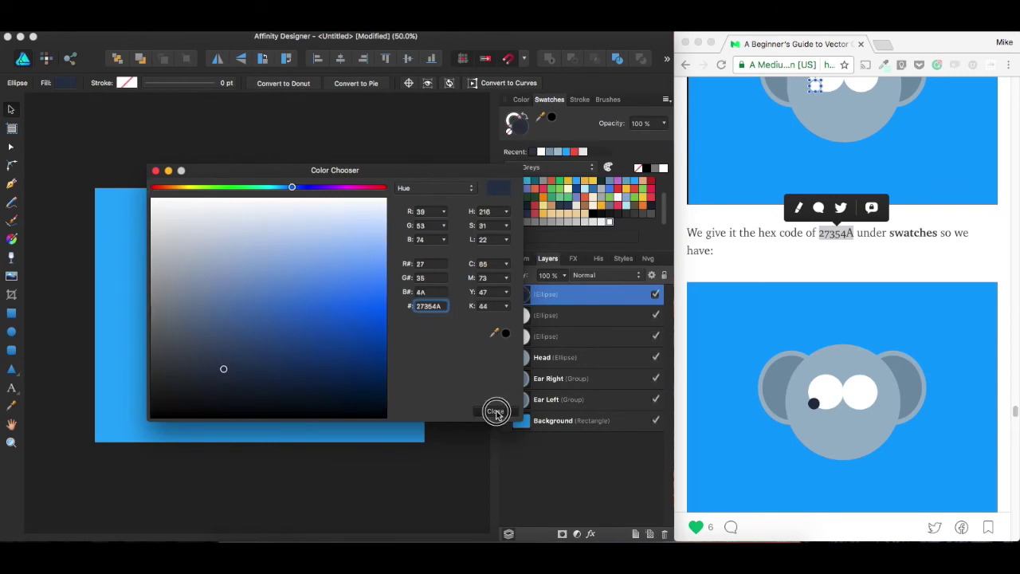
{"action": "left_click", "coordinate": [450, 424]}
Duplicate the dark pupil and place the copy in the centre of the left eye.
{"action": "left_click", "coordinate": [278, 305]}
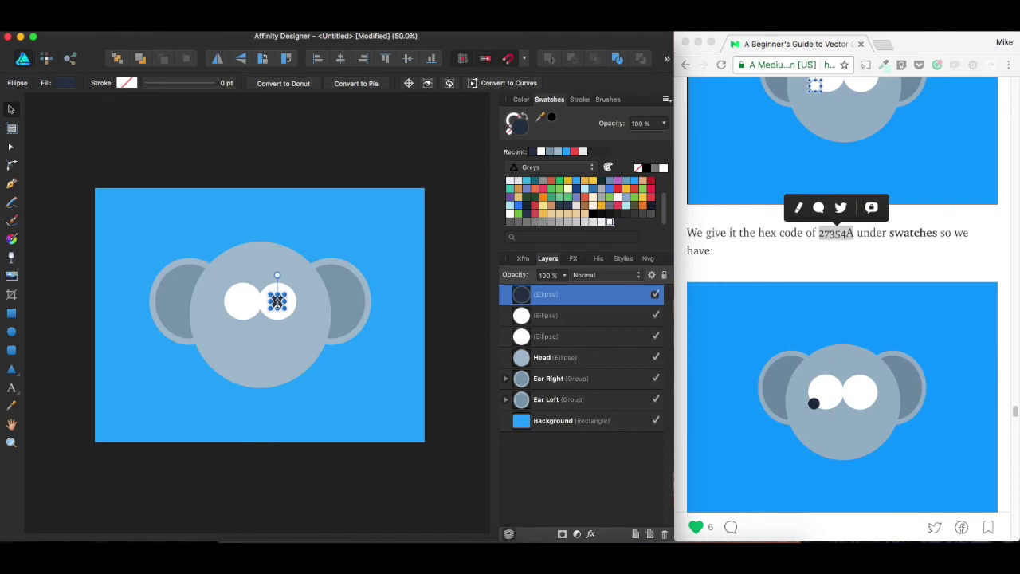
{"action": "key", "text": "super+j"}
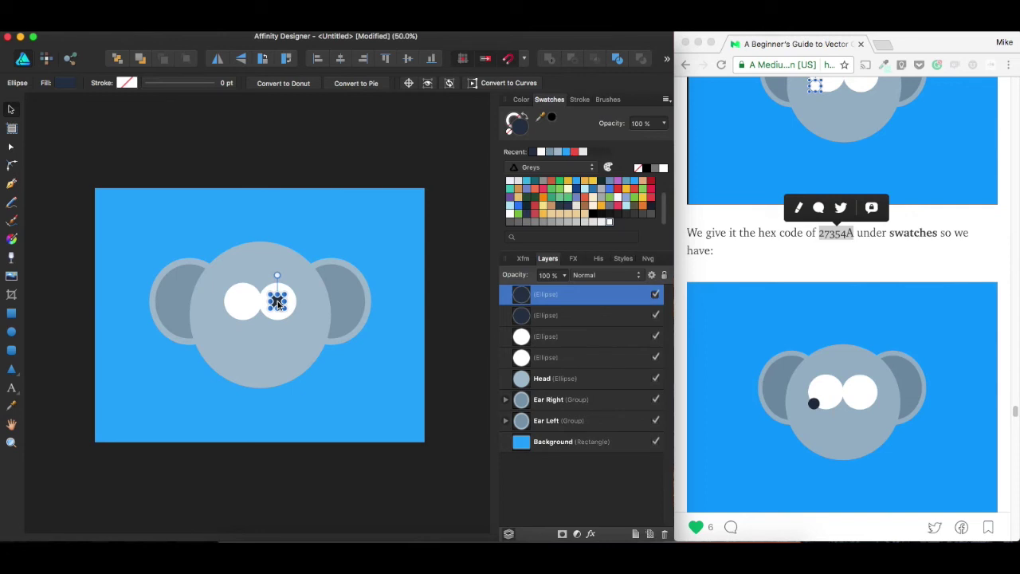
{"action": "left_click_drag", "start_coordinate": [277, 302], "coordinate": [242, 302]}
{"action": "left_click", "coordinate": [234, 136]}
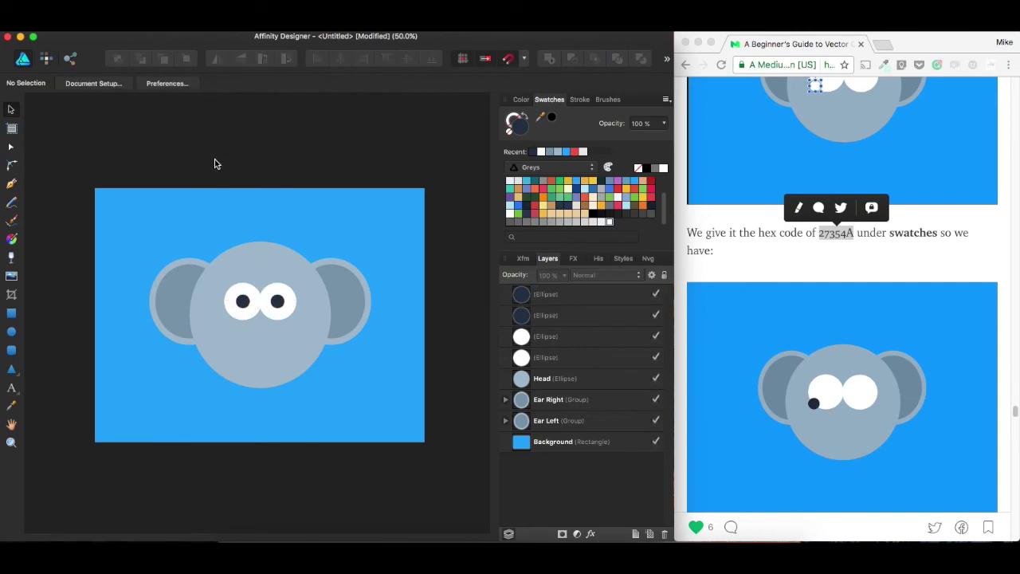
Group the left eye's white circle with its pupil and name the group "Eye Left".
{"action": "left_click", "coordinate": [244, 288]}
{"action": "left_click", "coordinate": [244, 301], "text": "shift"}
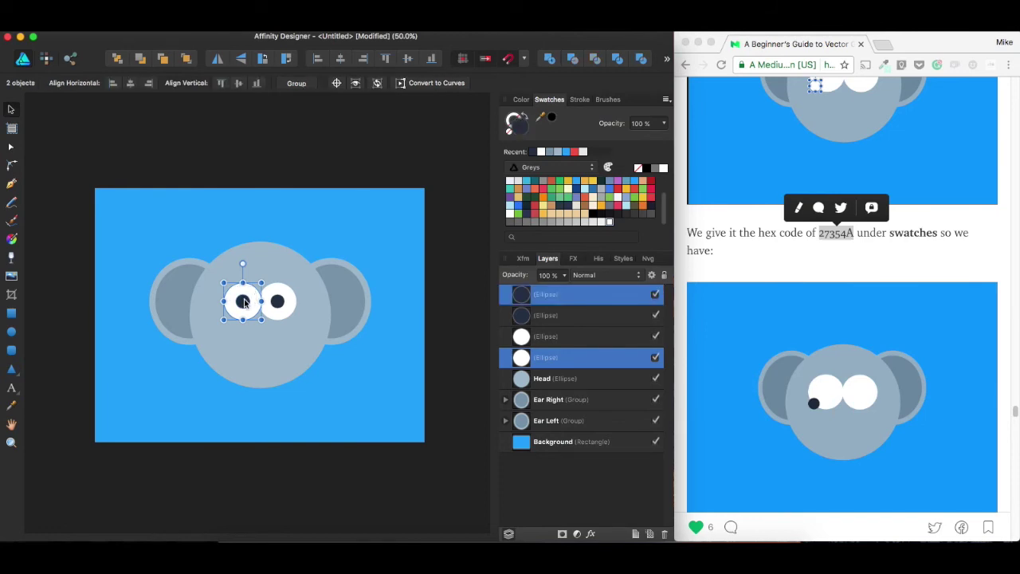
{"action": "key", "text": "super+g"}
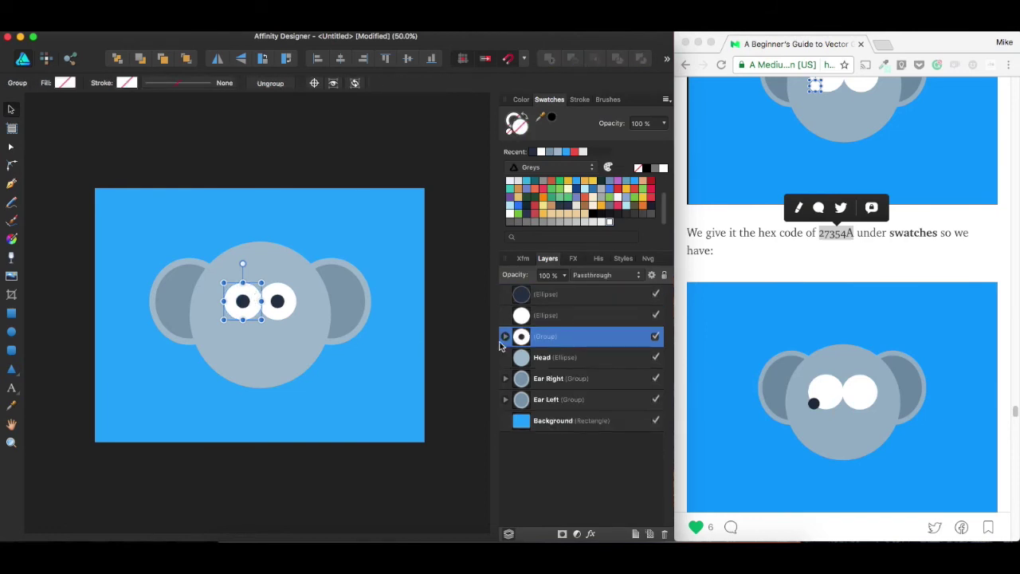
{"action": "double_click", "coordinate": [559, 338]}
{"action": "type", "text": "Eye Left"}
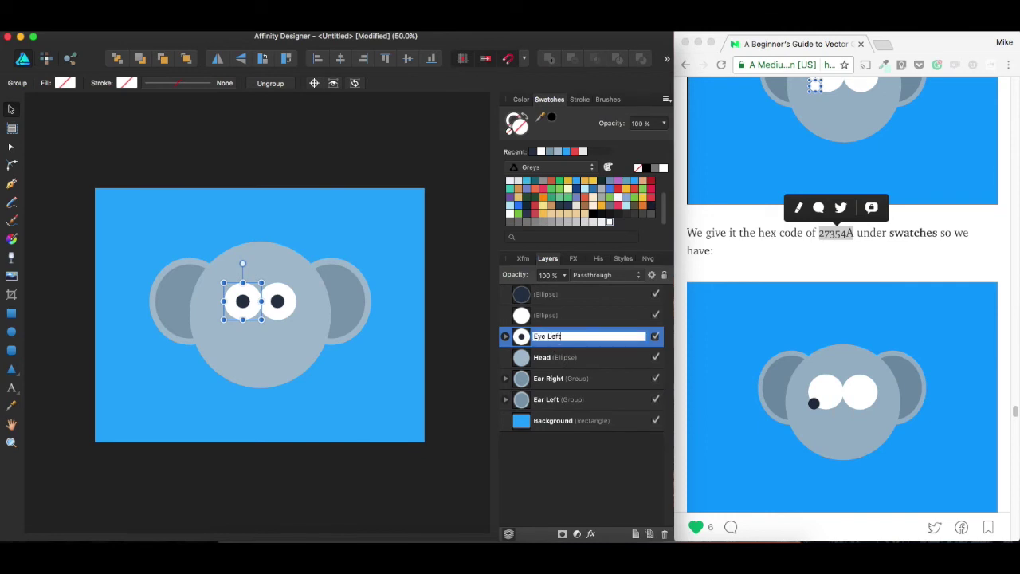
{"action": "key", "text": "Return"}
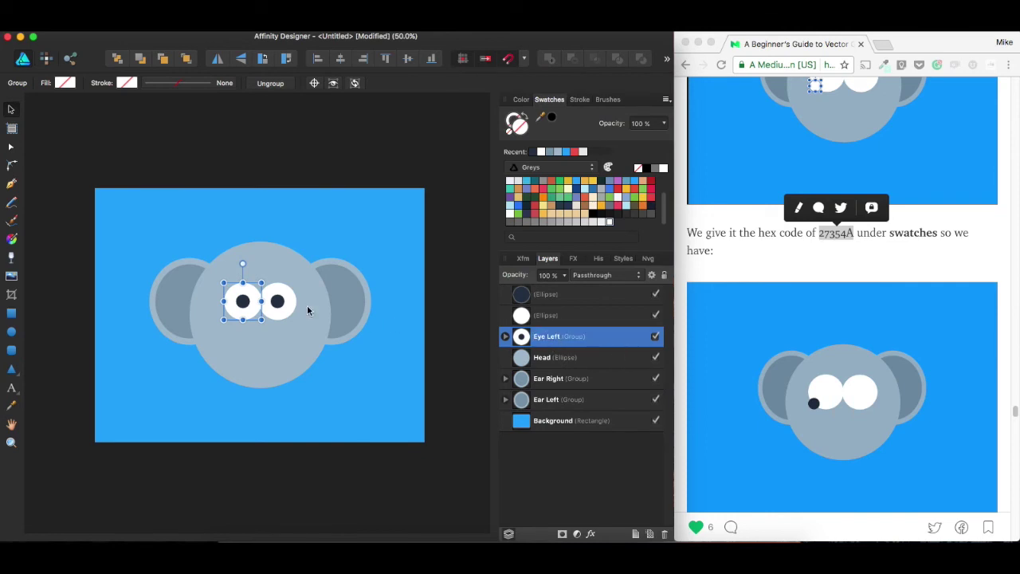
Group the right eye's white circle with its pupil and name the group "Eye Right".
{"action": "left_click", "coordinate": [278, 300]}
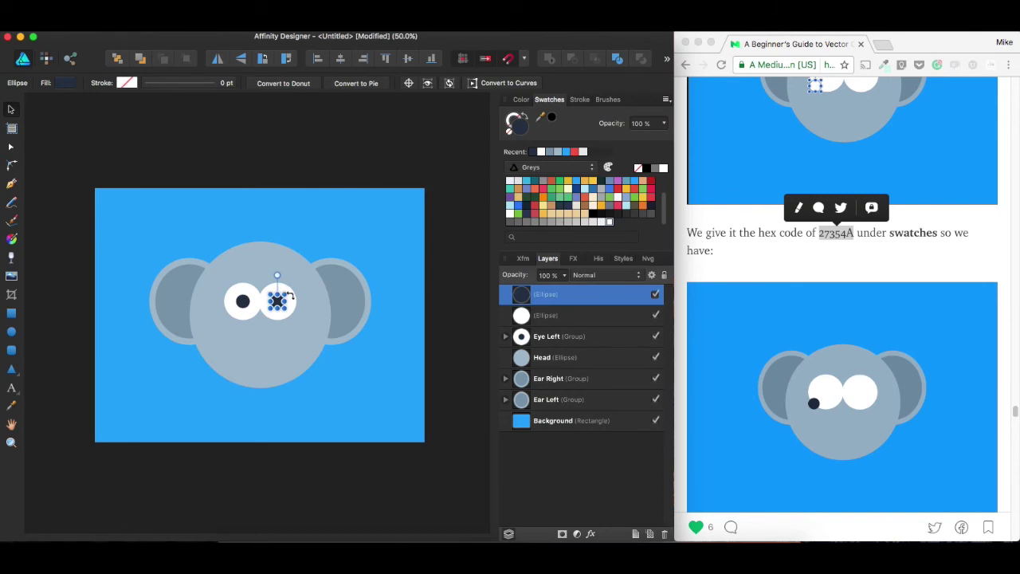
{"action": "left_click", "coordinate": [290, 304], "text": "shift"}
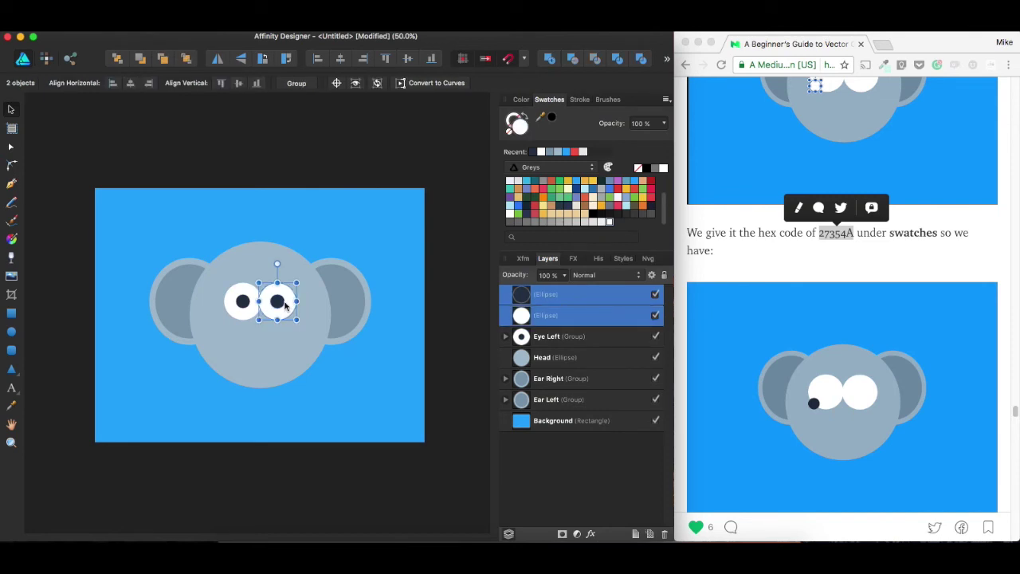
{"action": "key", "text": "super+g"}
{"action": "double_click", "coordinate": [574, 296]}
{"action": "type", "text": "Eye Right"}
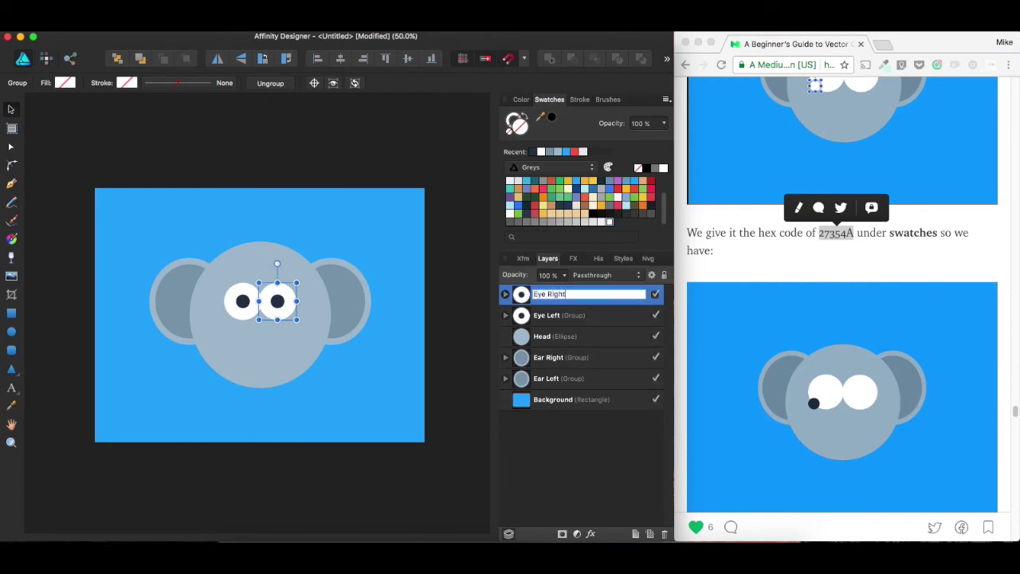
{"action": "key", "text": "Return"}
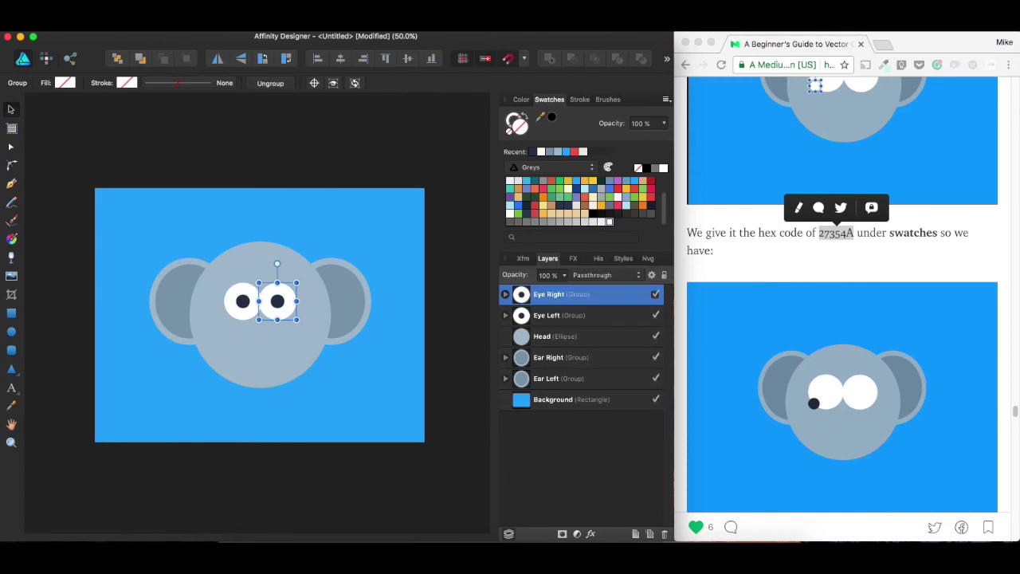
{"action": "left_click", "coordinate": [452, 229]}
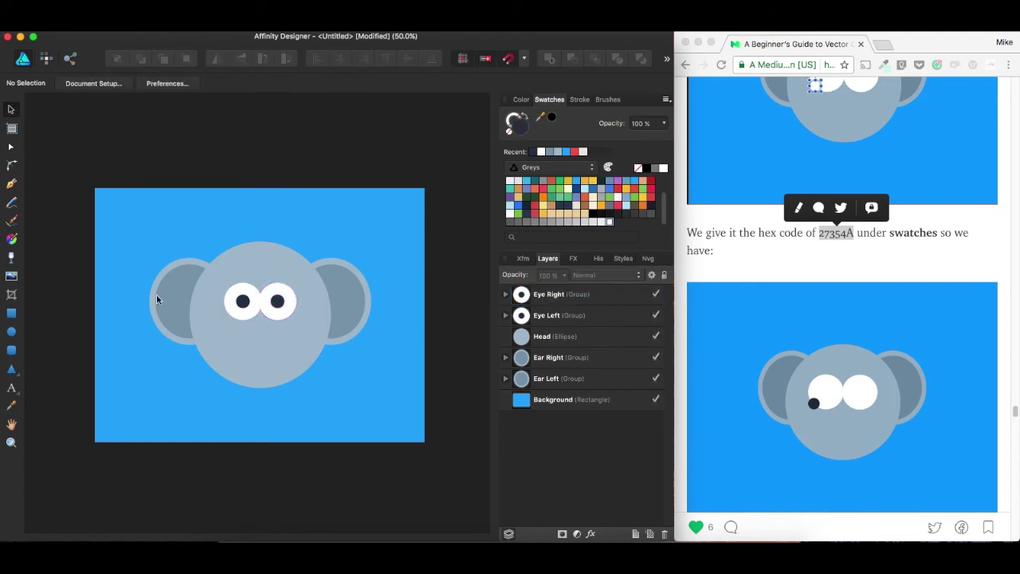
Draw an upright rectangle for the nose and position it horizontally centred on the head, overlapping the lower part of the eyes.
{"action": "left_click", "coordinate": [9, 315]}
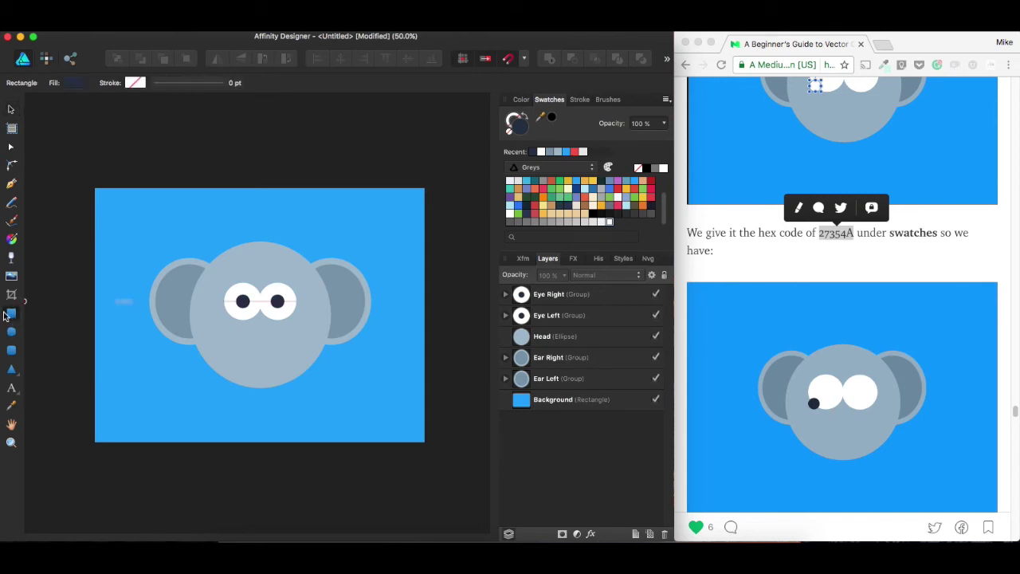
{"action": "left_click_drag", "start_coordinate": [250, 308], "coordinate": [285, 358]}
{"action": "key", "text": "v"}
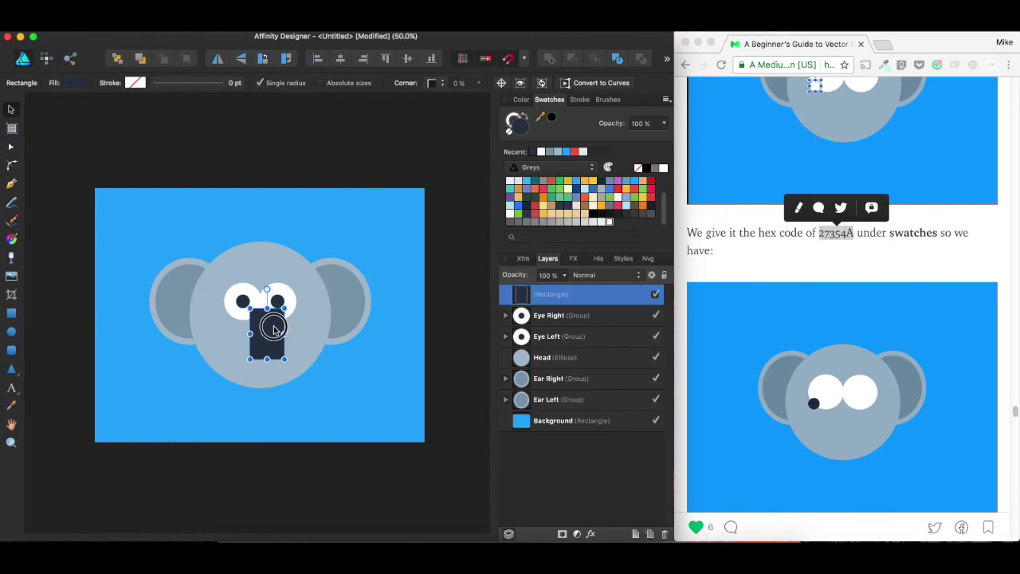
{"action": "left_click_drag", "start_coordinate": [274, 331], "coordinate": [267, 325]}
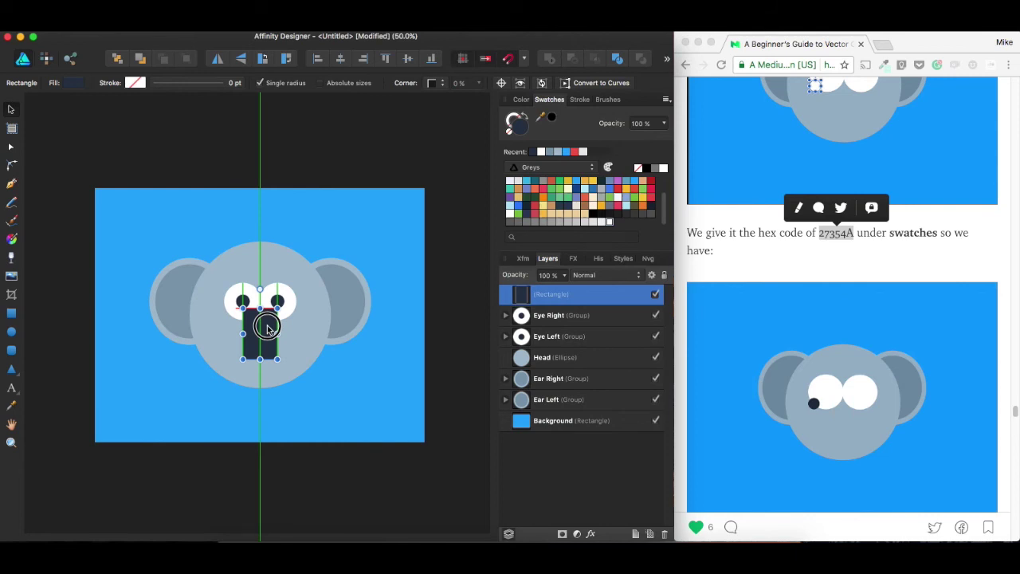
{"action": "left_click_drag", "start_coordinate": [267, 327], "coordinate": [267, 335]}
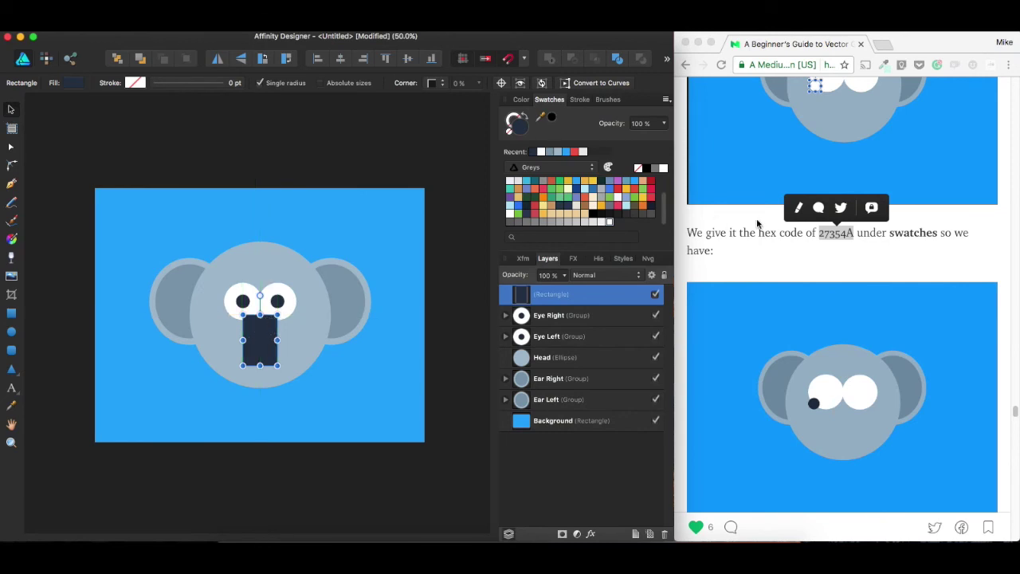
Consult the guide for the nose's placement, corner rounding and colour.
{"action": "scroll", "coordinate": [859, 231], "scroll_direction": "down", "scroll_amount": 10}
{"action": "scroll", "coordinate": [840, 239], "scroll_direction": "up", "scroll_amount": 9}
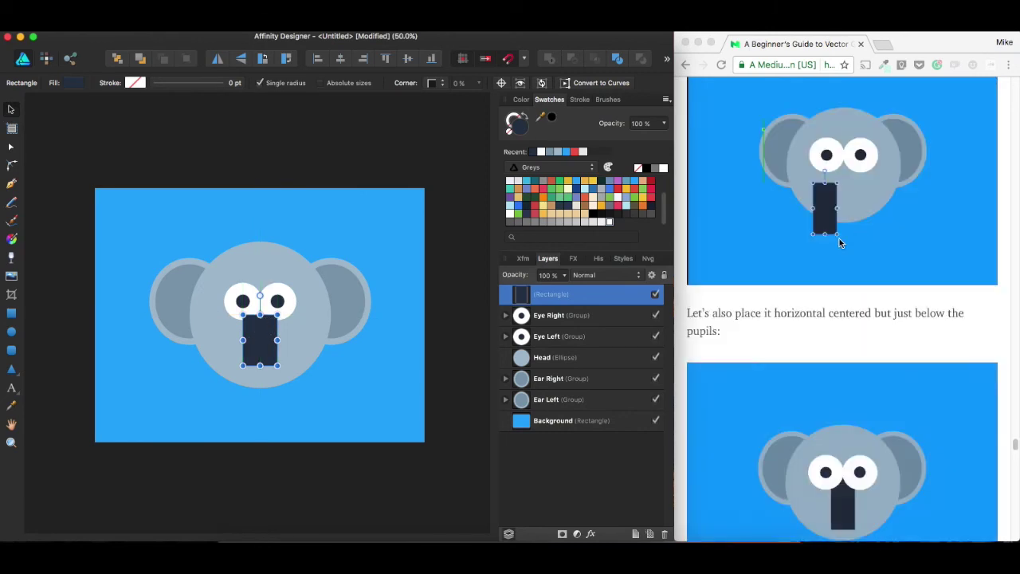
{"action": "scroll", "coordinate": [841, 243], "scroll_direction": "down", "scroll_amount": 10}
{"action": "scroll", "coordinate": [839, 242], "scroll_direction": "up", "scroll_amount": 9}
{"action": "scroll", "coordinate": [839, 239], "scroll_direction": "down", "scroll_amount": 9}
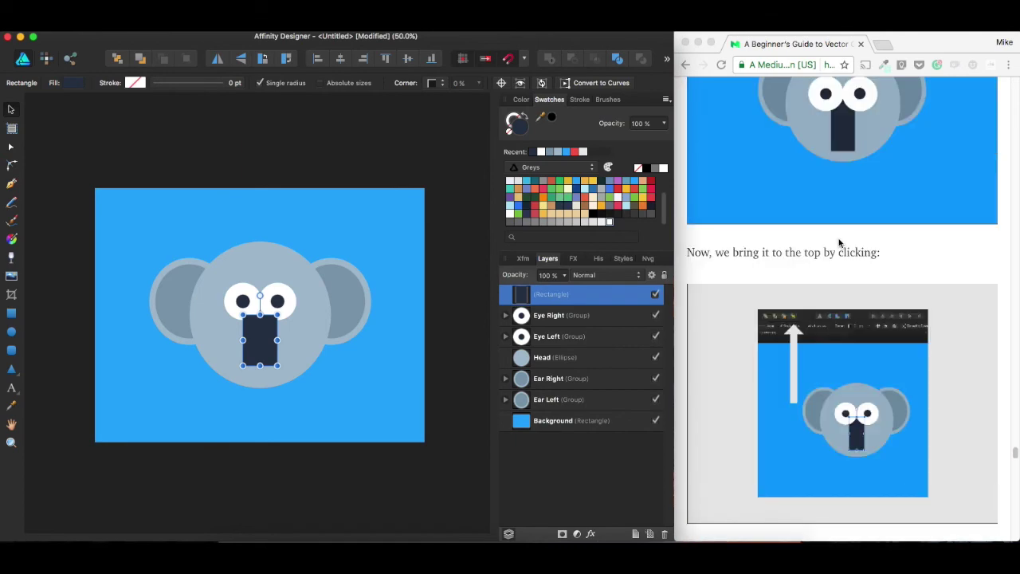
{"action": "scroll", "coordinate": [838, 243], "scroll_direction": "down", "scroll_amount": 4}
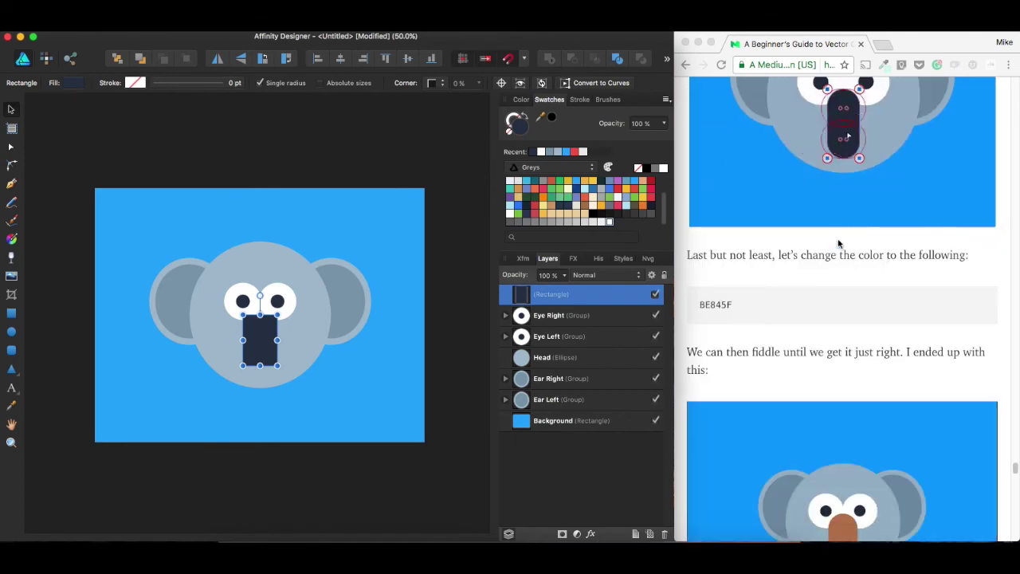
{"action": "left_click", "coordinate": [738, 304]}
{"action": "scroll", "coordinate": [742, 303], "scroll_direction": "down", "scroll_amount": 1}
{"action": "scroll", "coordinate": [752, 301], "scroll_direction": "down", "scroll_amount": 3}
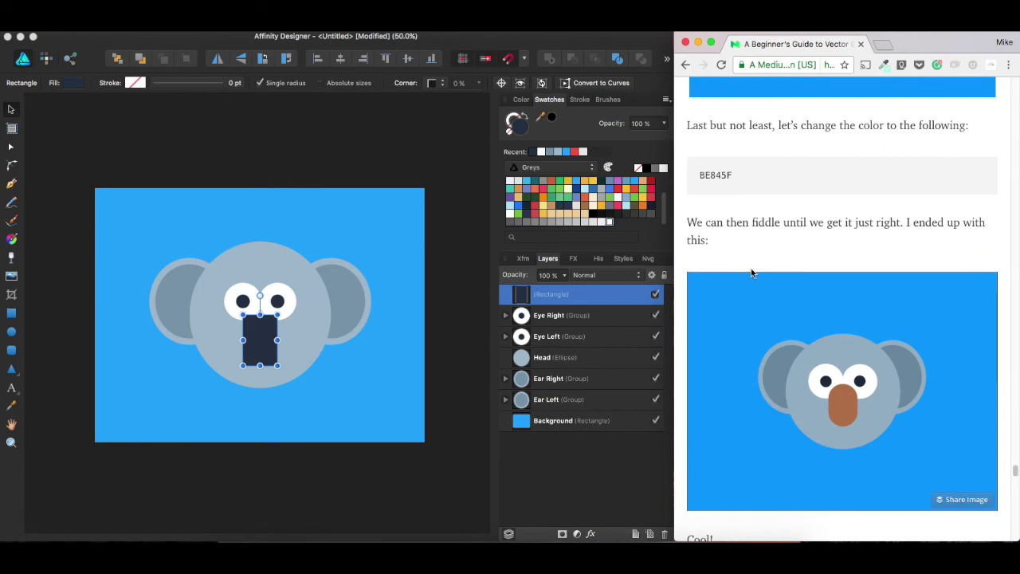
Copy the hex code BE845F from the guide and apply it as the fill of the nose rectangle.
{"action": "double_click", "coordinate": [706, 175]}
{"action": "key", "text": "super+c"}
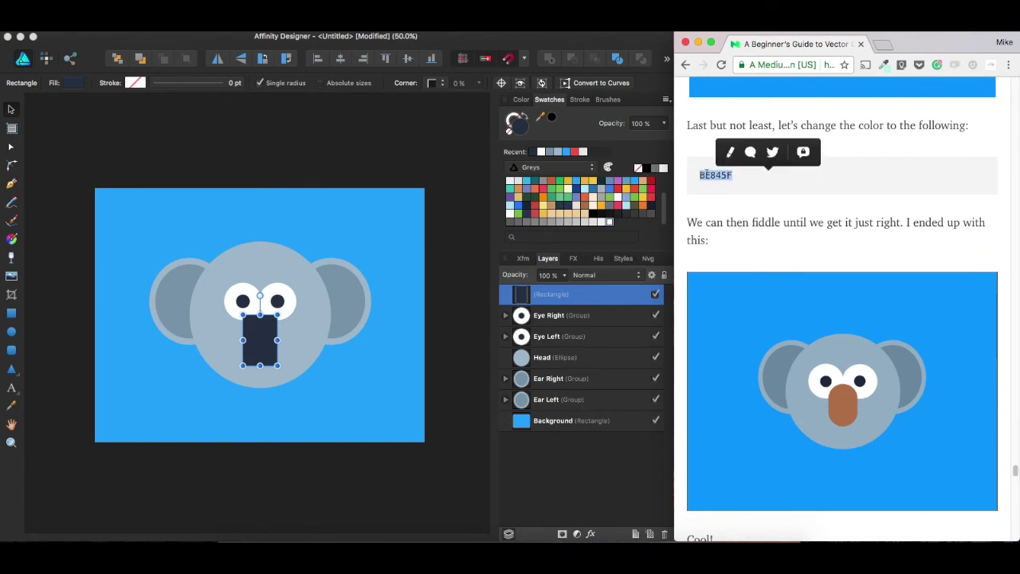
{"action": "left_click", "coordinate": [517, 125]}
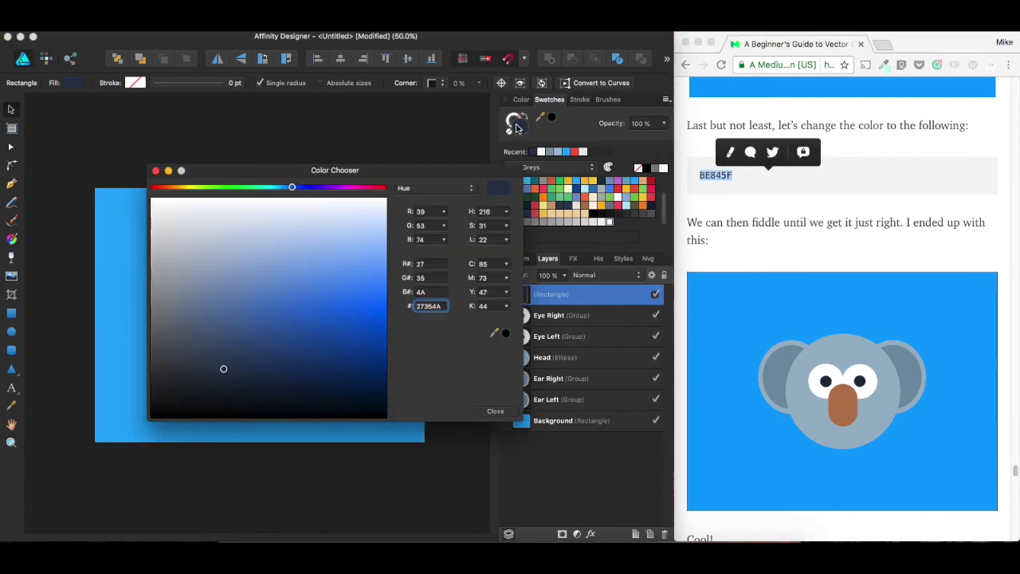
{"action": "key", "text": "super+v"}
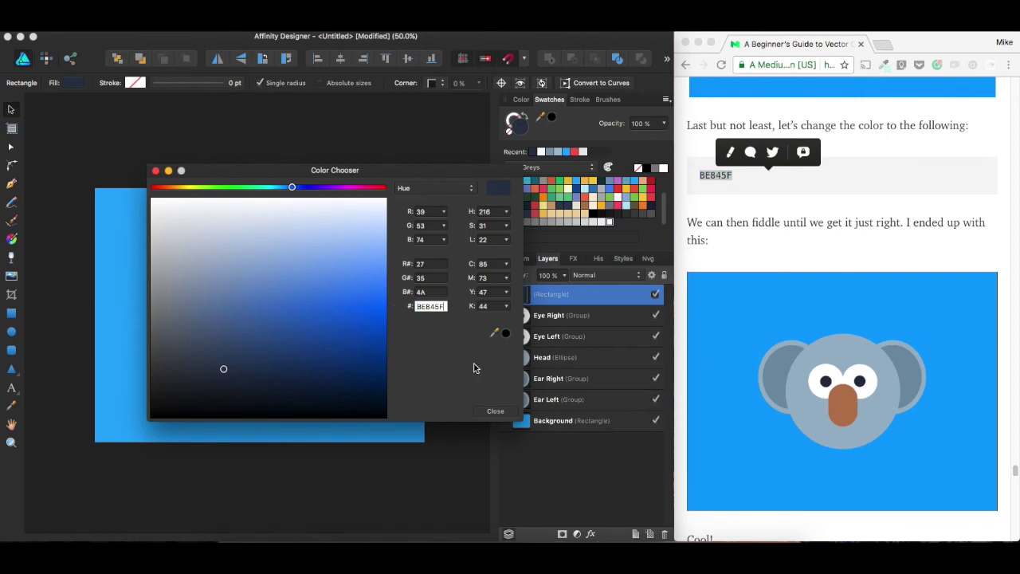
{"action": "key", "text": "Return"}
{"action": "left_click", "coordinate": [491, 410]}
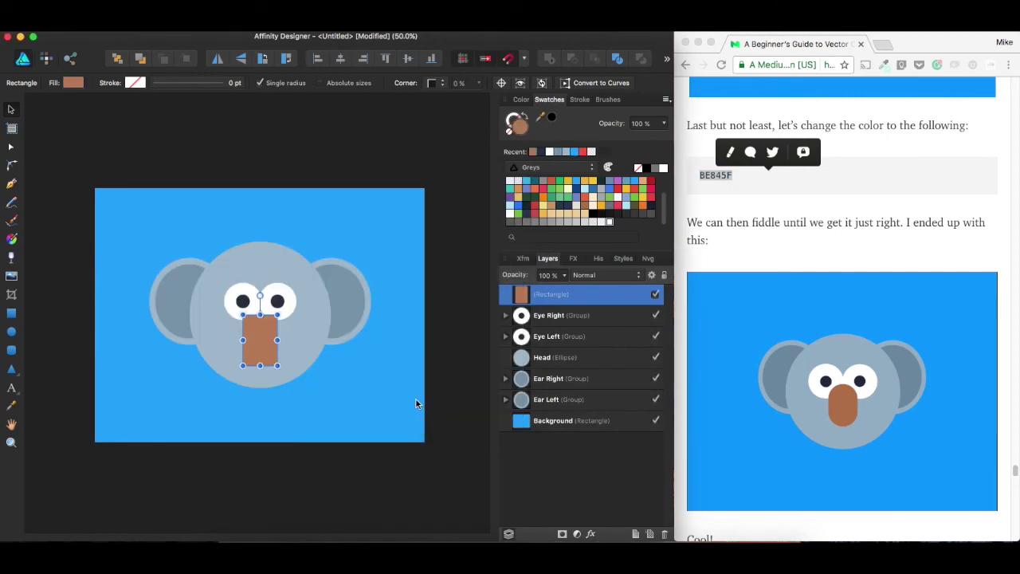
Move the nose rectangle up slightly so its upper edge sits just below the pupils, keeping it horizontally centred.
{"action": "left_click", "coordinate": [441, 370]}
{"action": "left_click_drag", "start_coordinate": [265, 336], "coordinate": [270, 331]}
{"action": "left_click", "coordinate": [382, 165]}
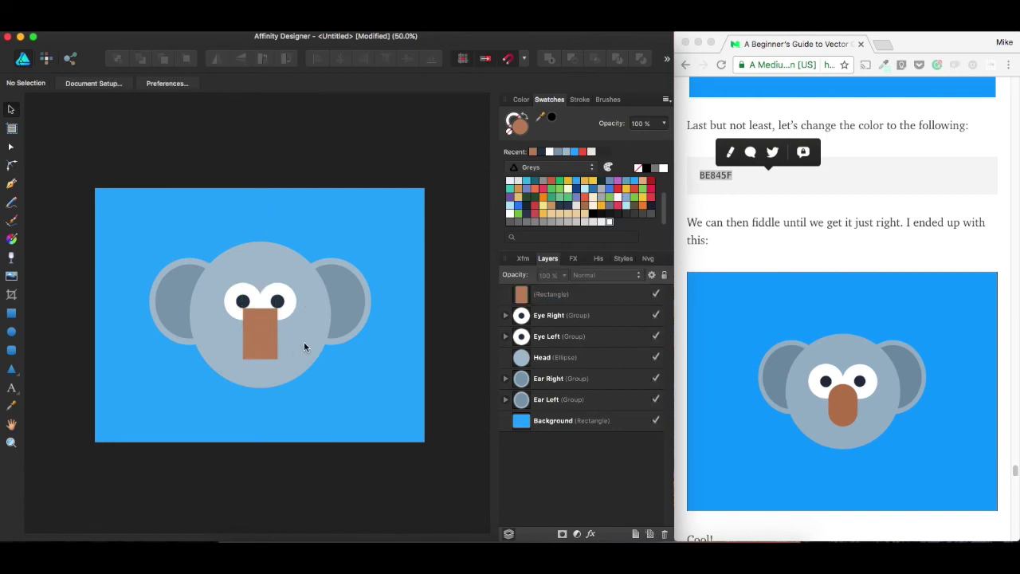
Round all four corners of the nose rectangle with the Corner Tool to a radius of about 0.8 in.
{"action": "left_click", "coordinate": [259, 333]}
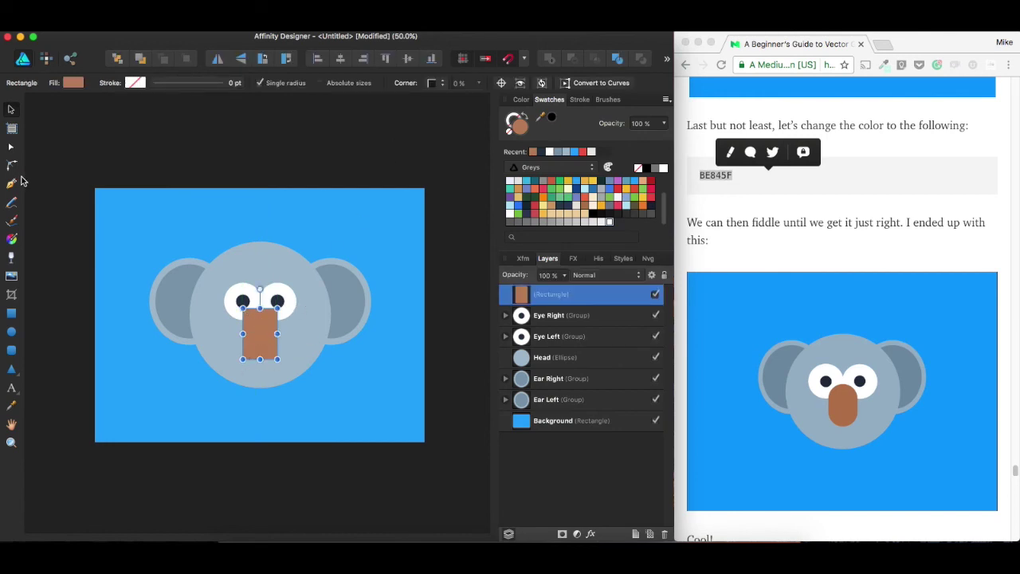
{"action": "left_click", "coordinate": [12, 165]}
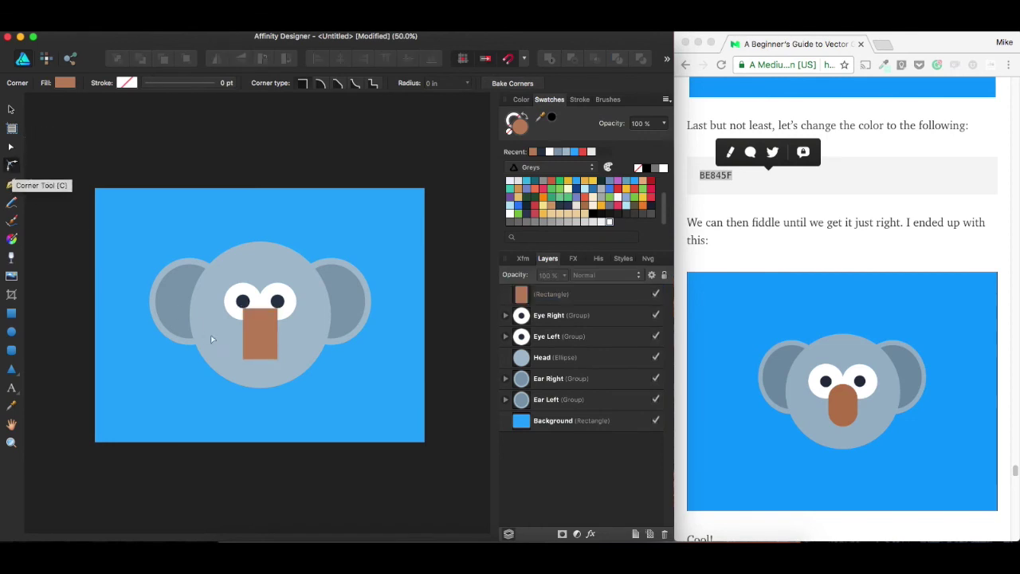
{"action": "left_click", "coordinate": [266, 338]}
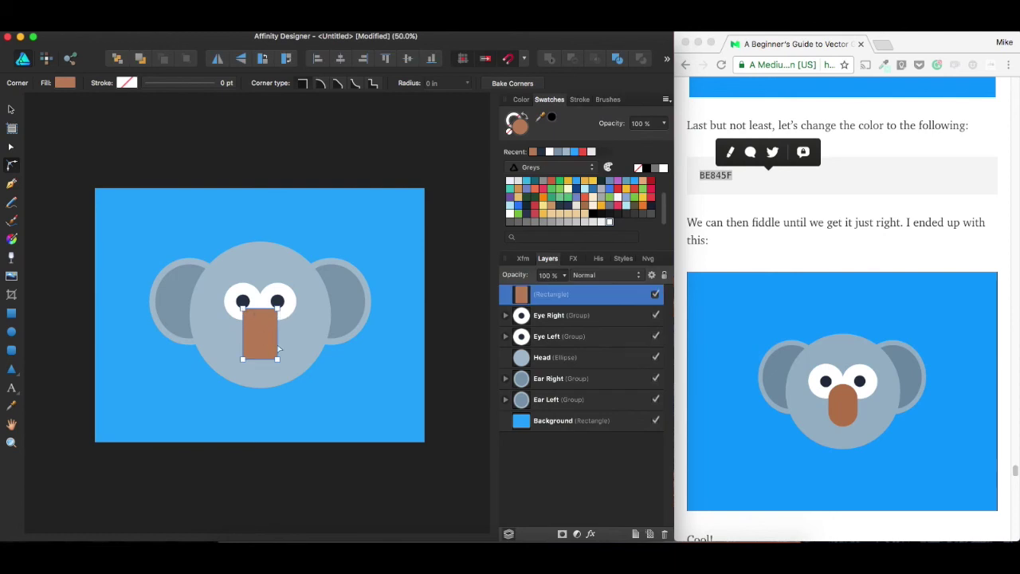
{"action": "left_click_drag", "start_coordinate": [310, 471], "coordinate": [240, 307]}
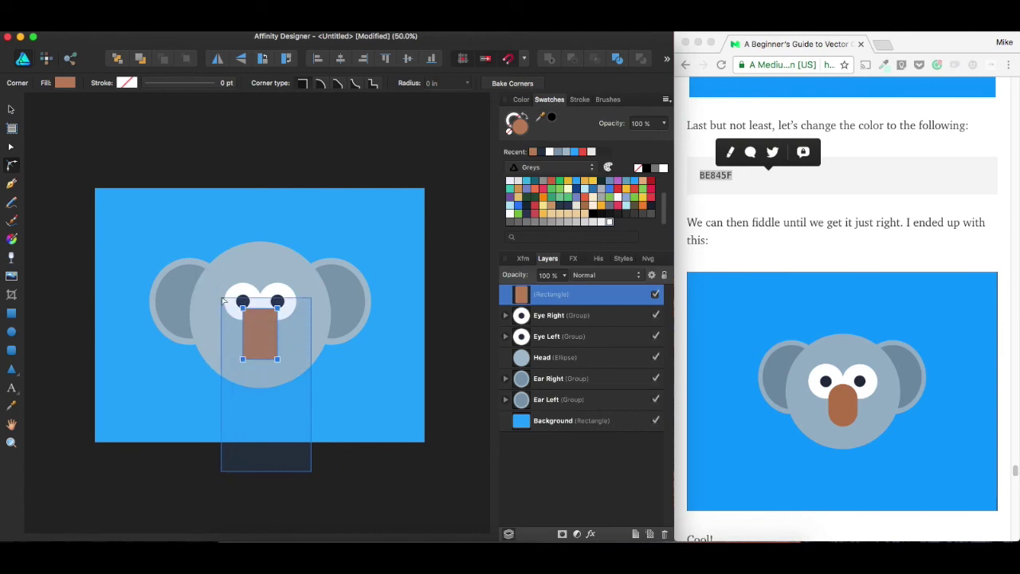
{"action": "left_click_drag", "start_coordinate": [243, 309], "coordinate": [260, 343]}
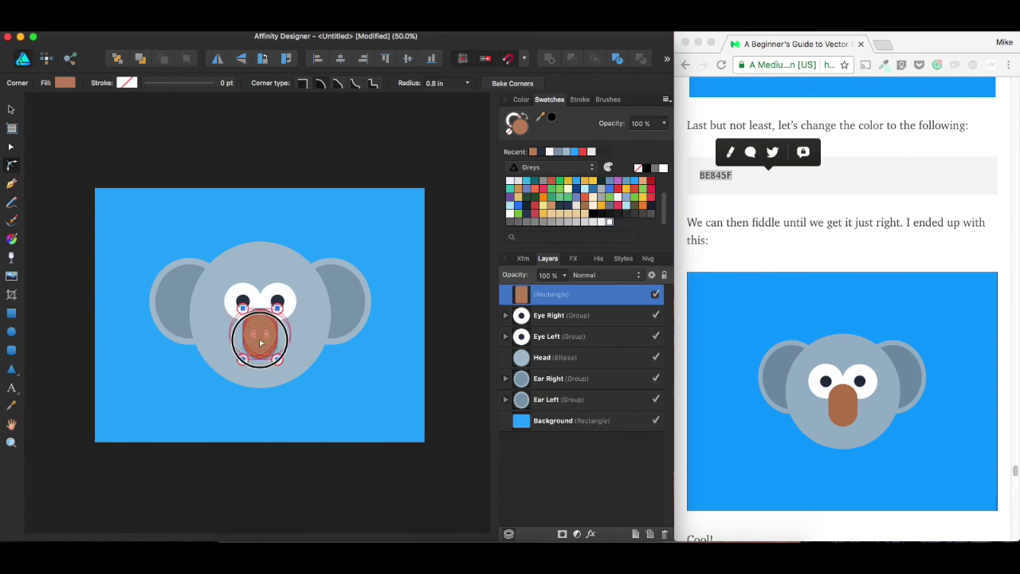
Finish rounding the nose's four corners at a radius of about 0.8 in and deselect the shape.
{"action": "left_click_drag", "start_coordinate": [260, 343], "coordinate": [260, 342]}
{"action": "left_click", "coordinate": [315, 172]}
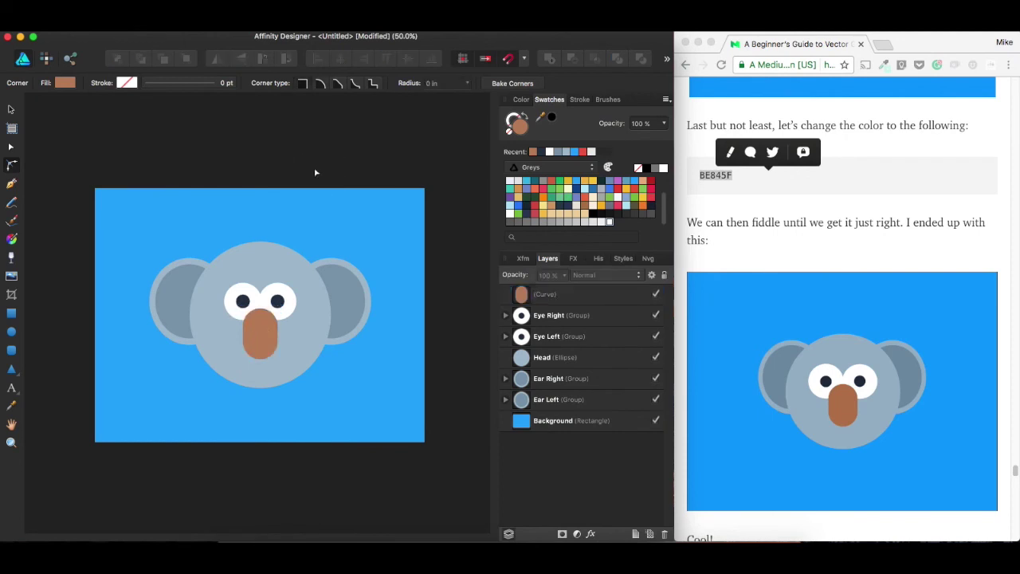
Draw a small triangle on top of the head, slightly left of centre, and fill it with the head's recent light blue-grey.
{"action": "scroll", "coordinate": [275, 355], "scroll_direction": "down", "scroll_amount": 1}
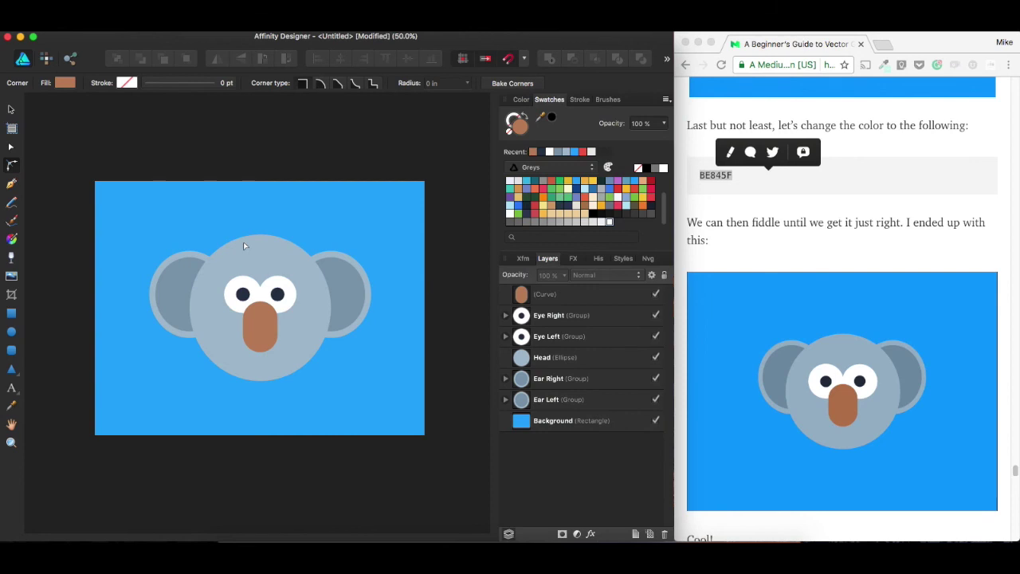
{"action": "left_click", "coordinate": [10, 375]}
{"action": "left_click_drag", "start_coordinate": [224, 229], "coordinate": [249, 238]}
{"action": "left_click", "coordinate": [9, 112]}
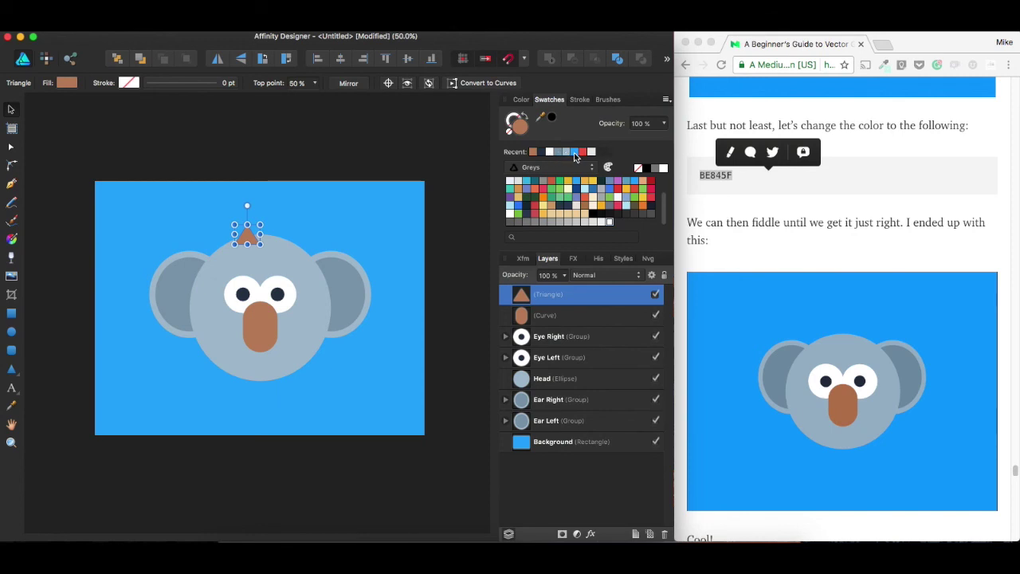
{"action": "left_click", "coordinate": [568, 157]}
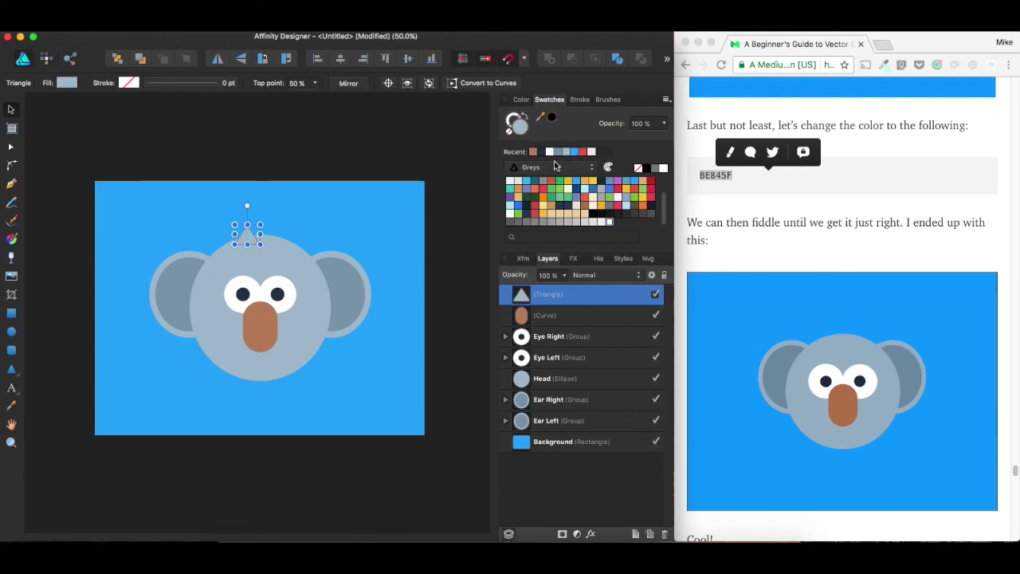
{"action": "left_click", "coordinate": [460, 200]}
Duplicate the hair triangle, place the copy beside it to the right and lower it slightly so it pokes out less.
{"action": "left_click", "coordinate": [249, 239]}
{"action": "key", "text": "super+j"}
{"action": "left_click_drag", "start_coordinate": [250, 239], "coordinate": [276, 241]}
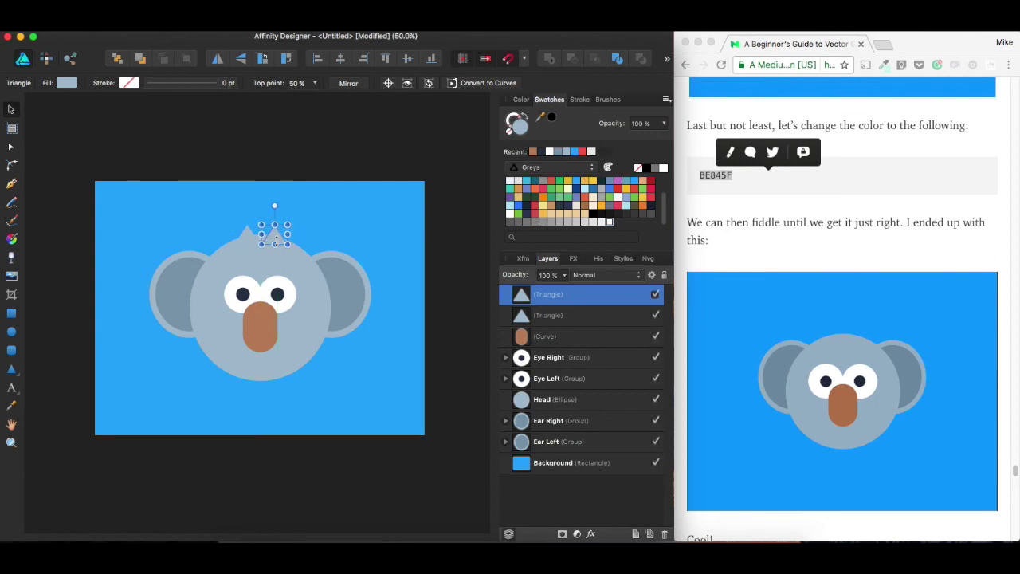
{"action": "key", "text": "super+1"}
{"action": "left_click_drag", "start_coordinate": [288, 151], "coordinate": [288, 160]}
{"action": "left_click", "coordinate": [349, 135]}
{"action": "key", "text": "super+minus"}
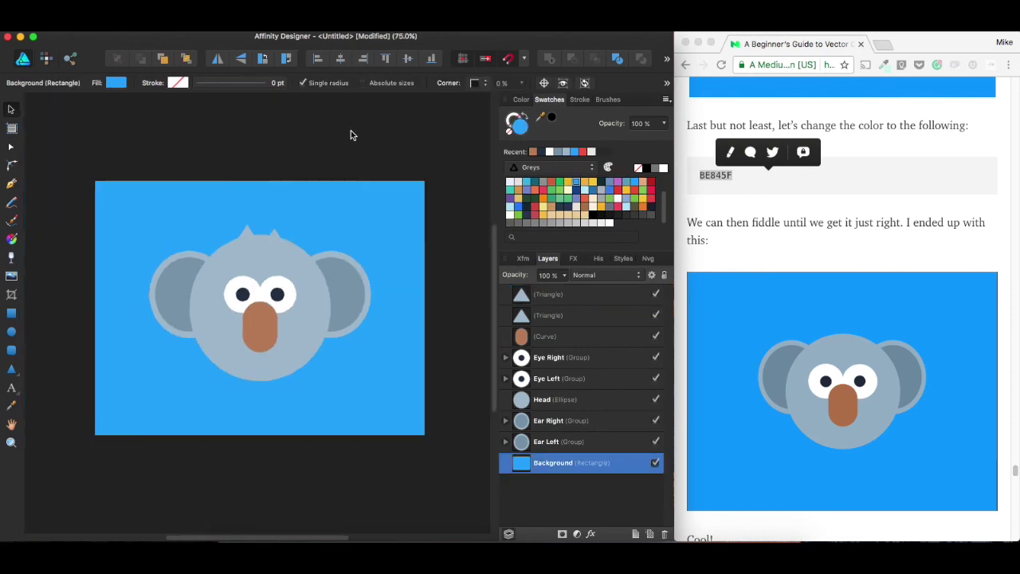
Rename the brown nose curve layer as Nose.
{"action": "double_click", "coordinate": [554, 336]}
{"action": "type", "text": "Nose"}
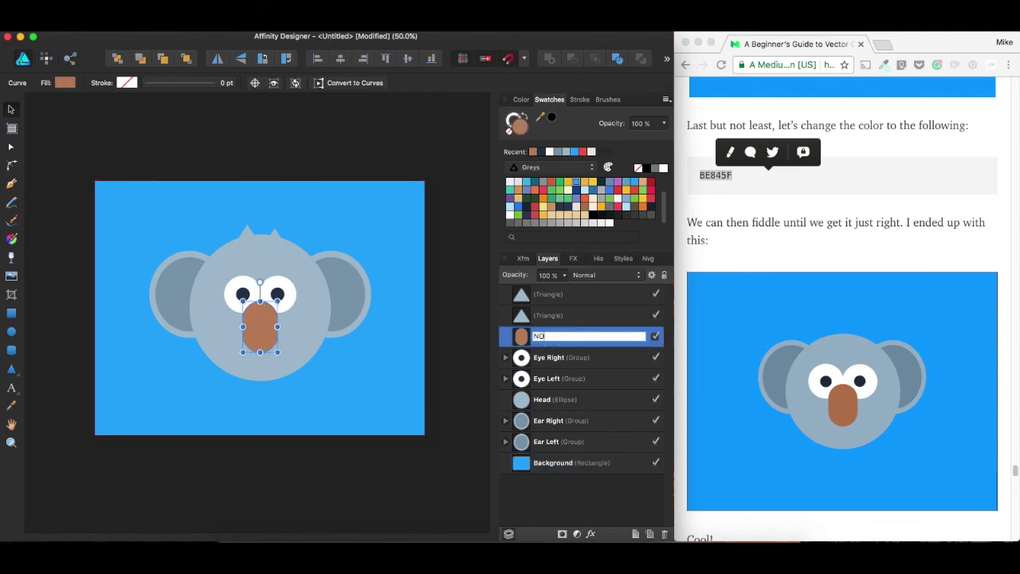
{"action": "key", "text": "BackSpace"}
{"action": "key", "text": "BackSpace"}
{"action": "key", "text": "BackSpace"}
{"action": "type", "text": "ose"}
{"action": "key", "text": "Return"}
Rename the two triangle layers as Hair Right and Hair Left, and clear the selection.
{"action": "double_click", "coordinate": [579, 294]}
{"action": "type", "text": "H"}
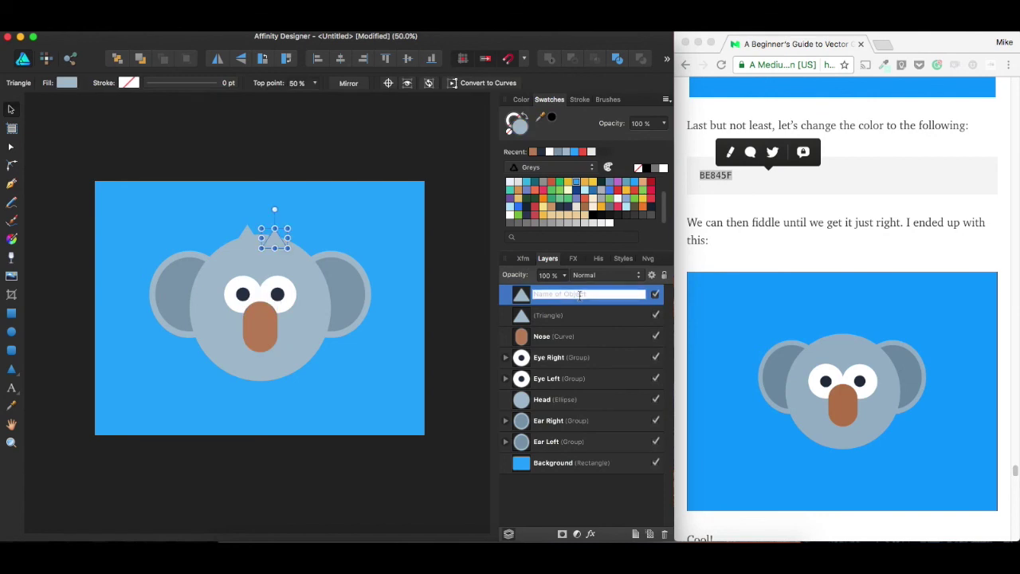
{"action": "type", "text": "air Right"}
{"action": "key", "text": "Return"}
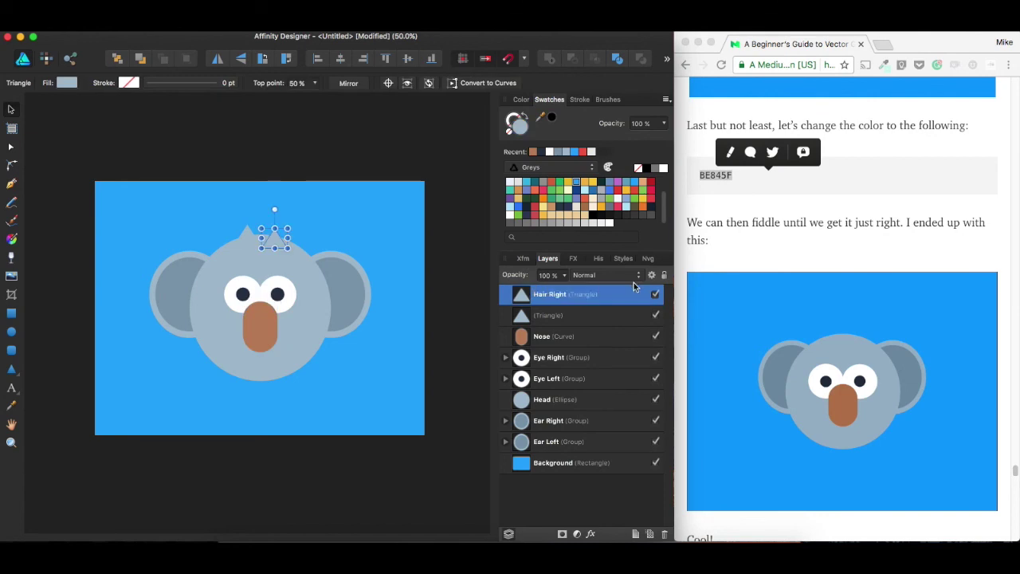
{"action": "double_click", "coordinate": [548, 315]}
{"action": "type", "text": "Hair"}
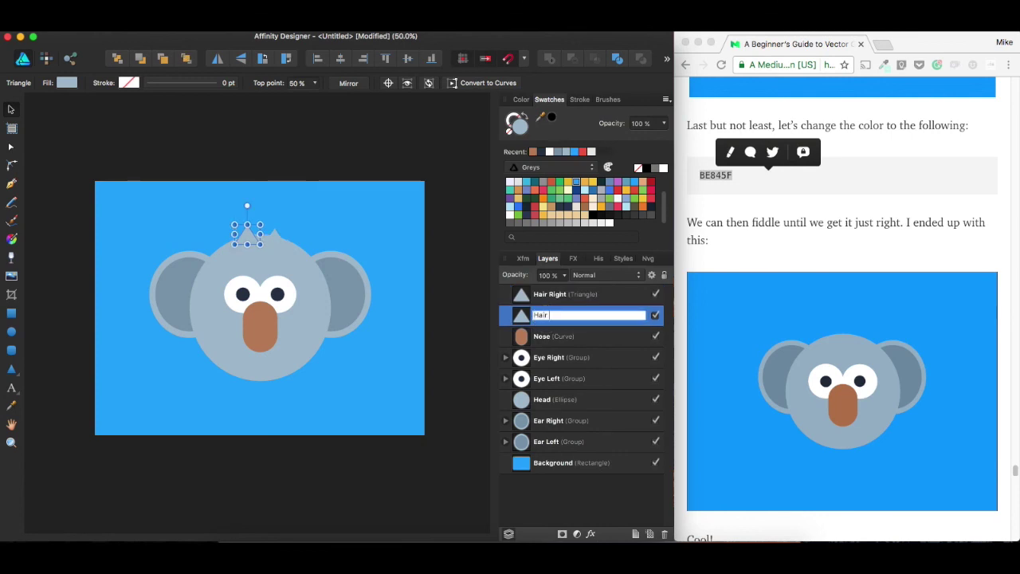
{"action": "key", "text": "Return"}
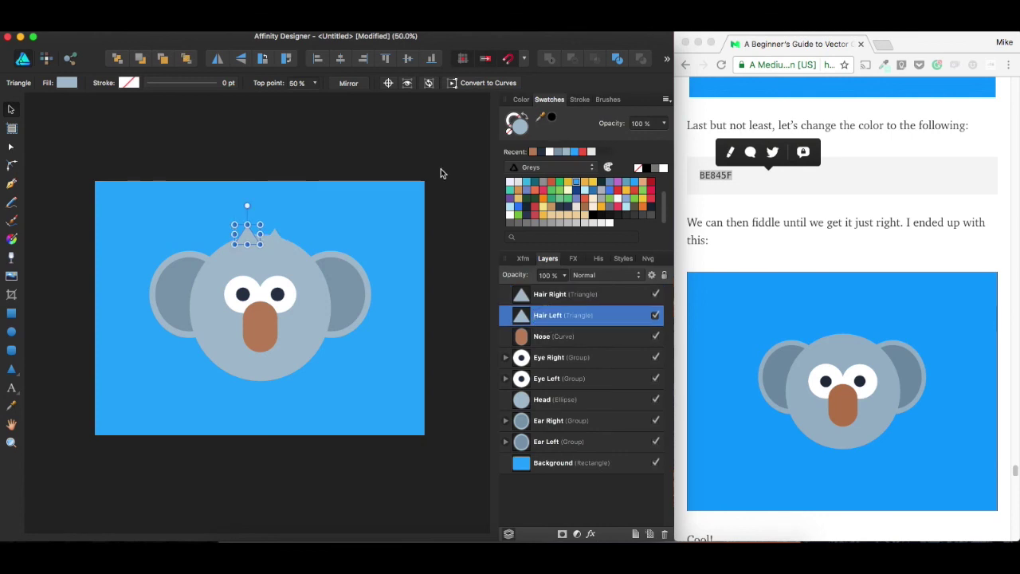
{"action": "left_click", "coordinate": [393, 150]}
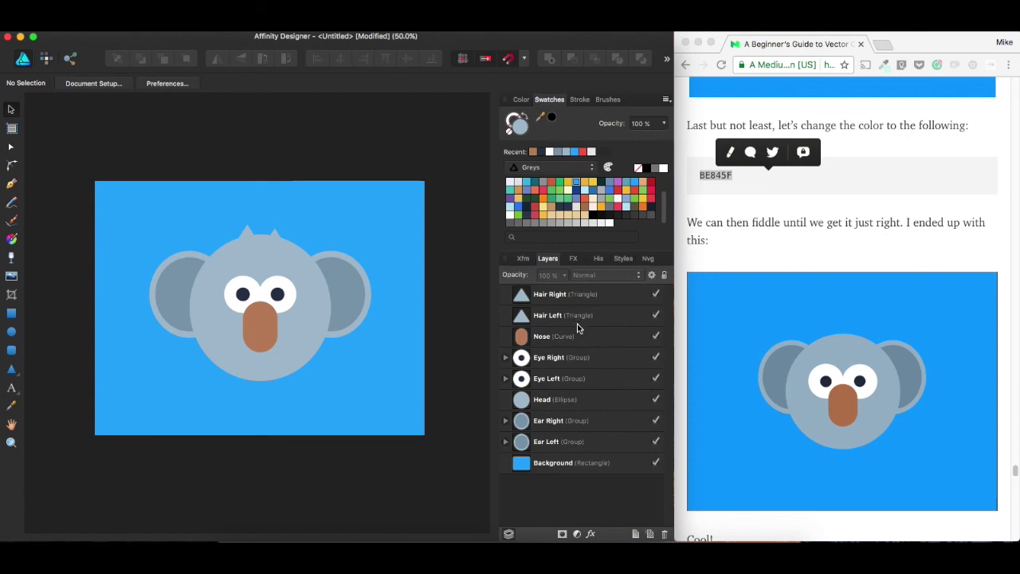
Go through the named layers from Hair Right down to Ear Left to check which koala part each one holds.
{"action": "left_click", "coordinate": [550, 296]}
{"action": "left_click", "coordinate": [552, 316]}
{"action": "left_click", "coordinate": [553, 337]}
{"action": "left_click", "coordinate": [555, 358]}
{"action": "left_click", "coordinate": [556, 381]}
{"action": "left_click", "coordinate": [552, 400]}
{"action": "left_click", "coordinate": [550, 421]}
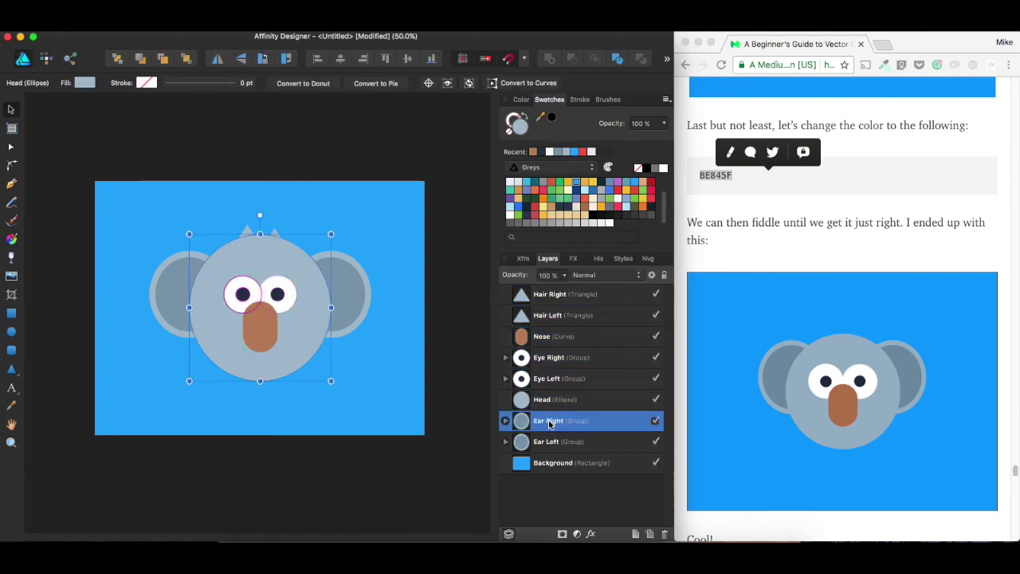
{"action": "left_click", "coordinate": [549, 443]}
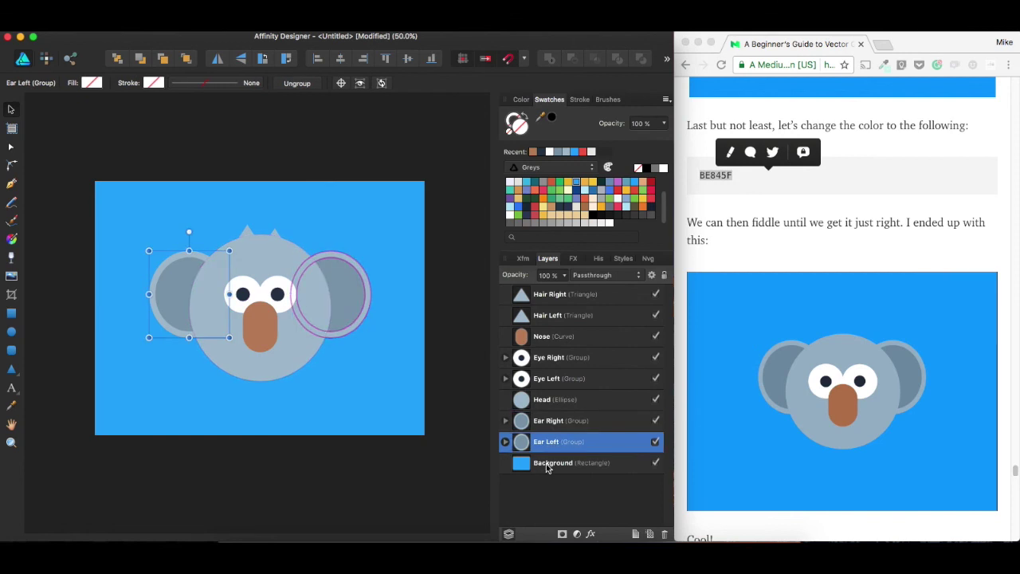
{"action": "left_click", "coordinate": [435, 265]}
Review the guide's hair instructions and final koala image, and read its Future Work section.
{"action": "scroll", "coordinate": [814, 233], "scroll_direction": "down", "scroll_amount": 1}
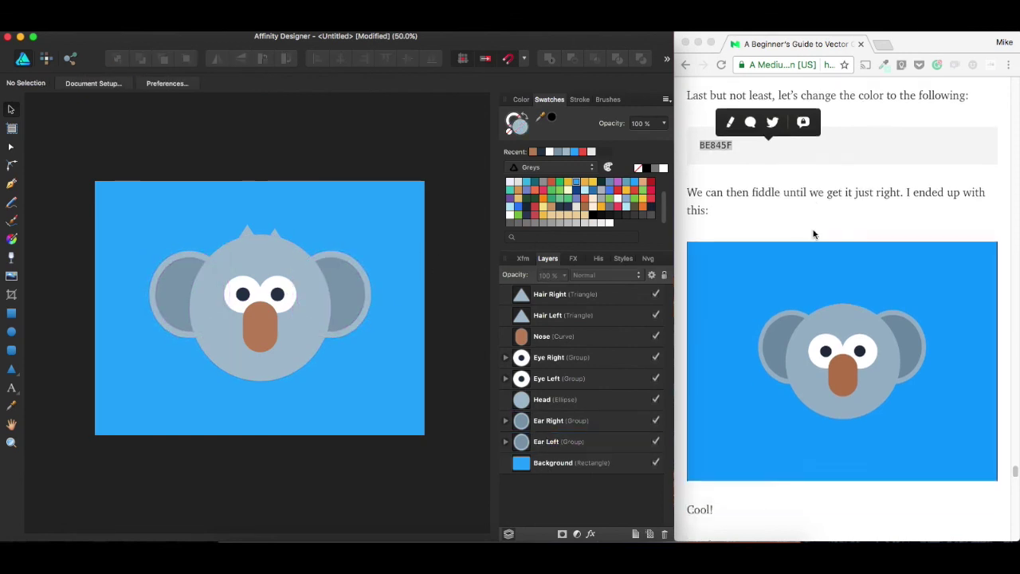
{"action": "scroll", "coordinate": [814, 234], "scroll_direction": "down", "scroll_amount": 15}
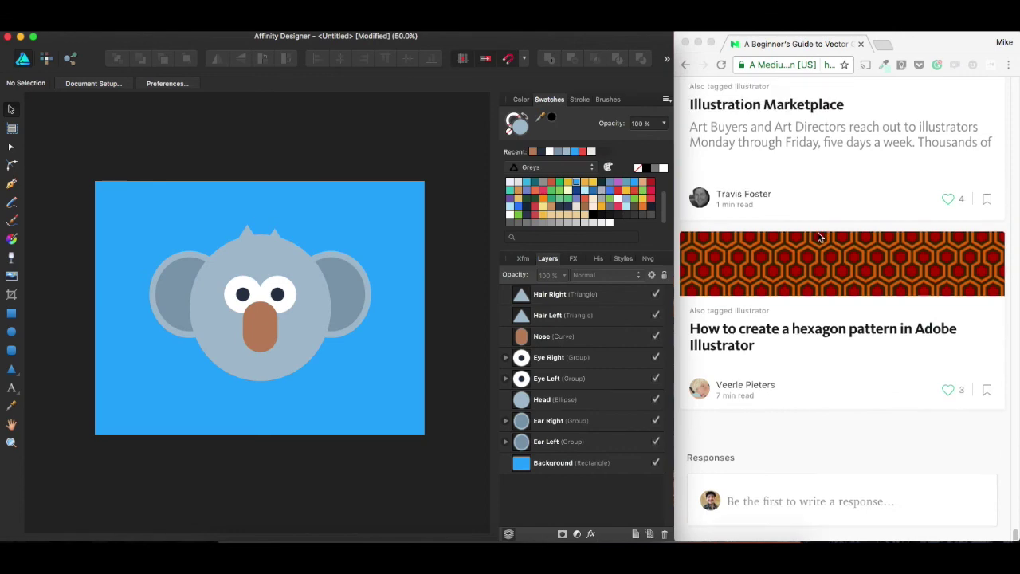
{"action": "scroll", "coordinate": [818, 236], "scroll_direction": "up", "scroll_amount": 10}
{"action": "scroll", "coordinate": [817, 235], "scroll_direction": "up", "scroll_amount": 10}
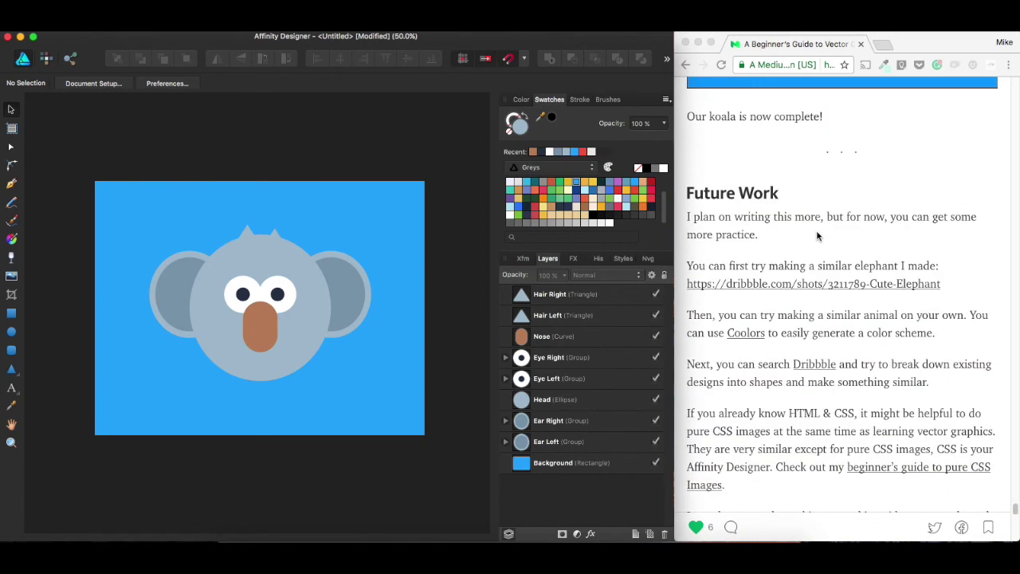
{"action": "scroll", "coordinate": [817, 235], "scroll_direction": "up", "scroll_amount": 3}
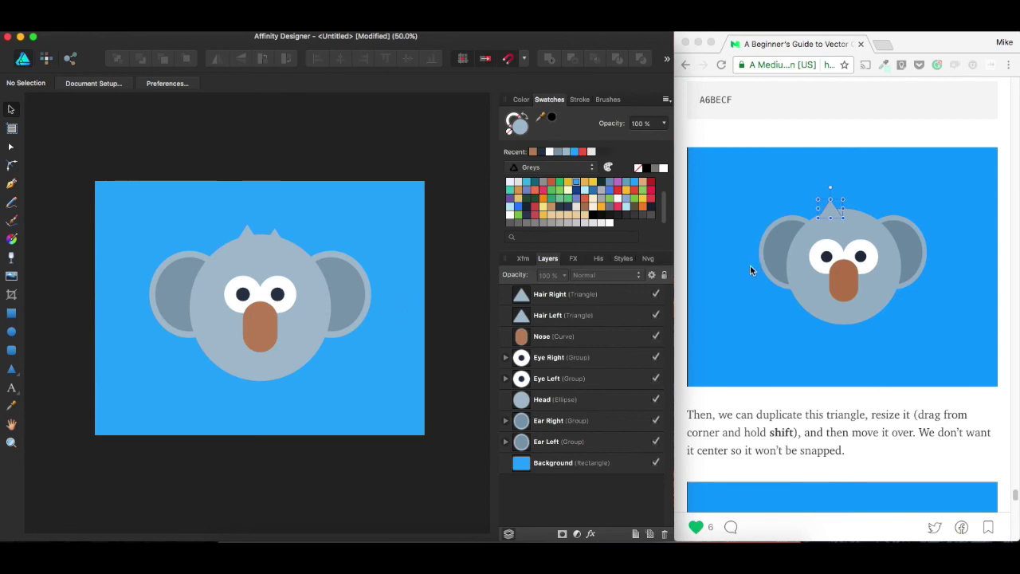
{"action": "scroll", "coordinate": [749, 290], "scroll_direction": "down", "scroll_amount": 15}
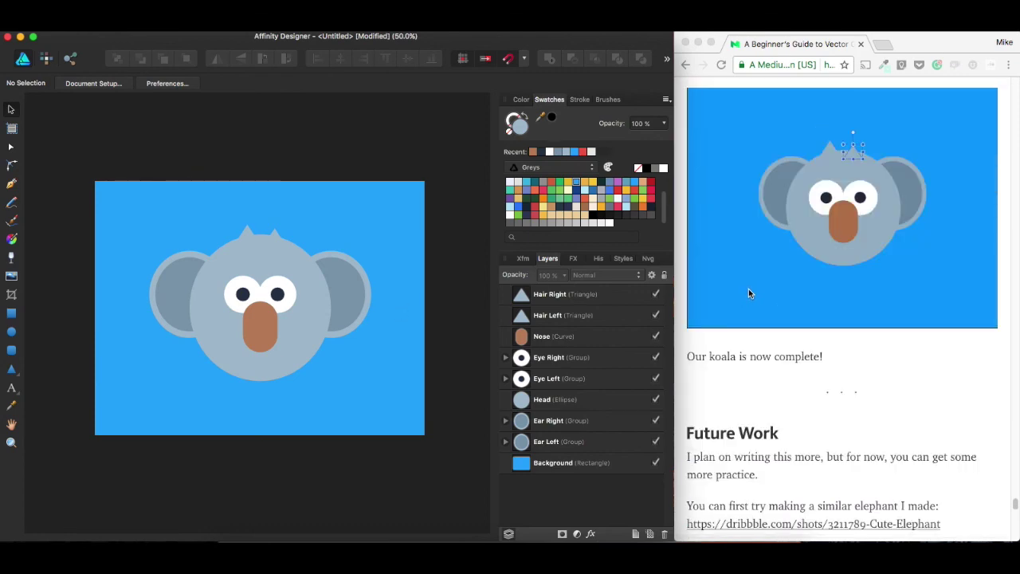
{"action": "scroll", "coordinate": [713, 266], "scroll_direction": "up", "scroll_amount": 15}
{"action": "scroll", "coordinate": [717, 271], "scroll_direction": "down", "scroll_amount": 15}
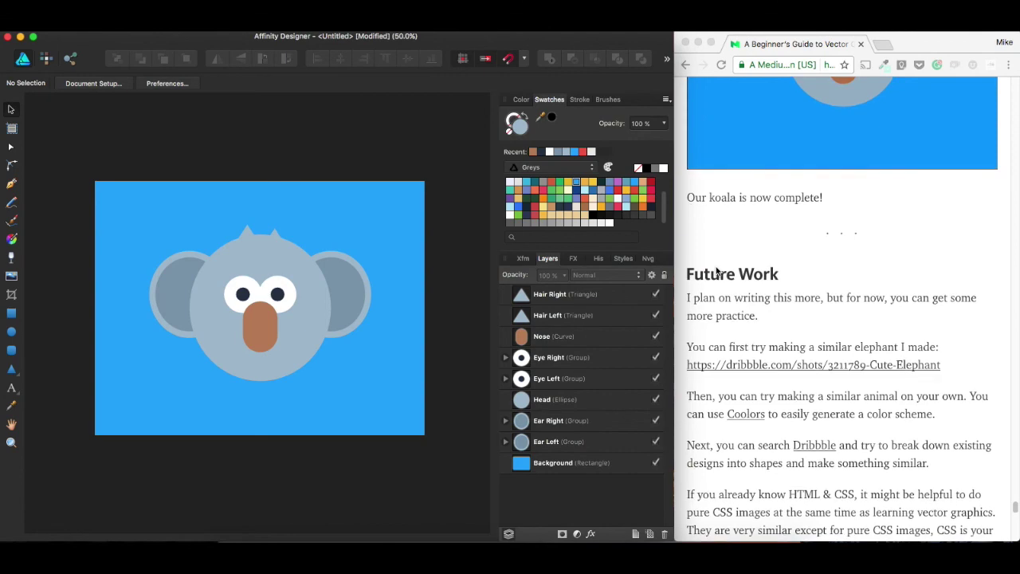
{"action": "scroll", "coordinate": [717, 271], "scroll_direction": "down", "scroll_amount": 10}
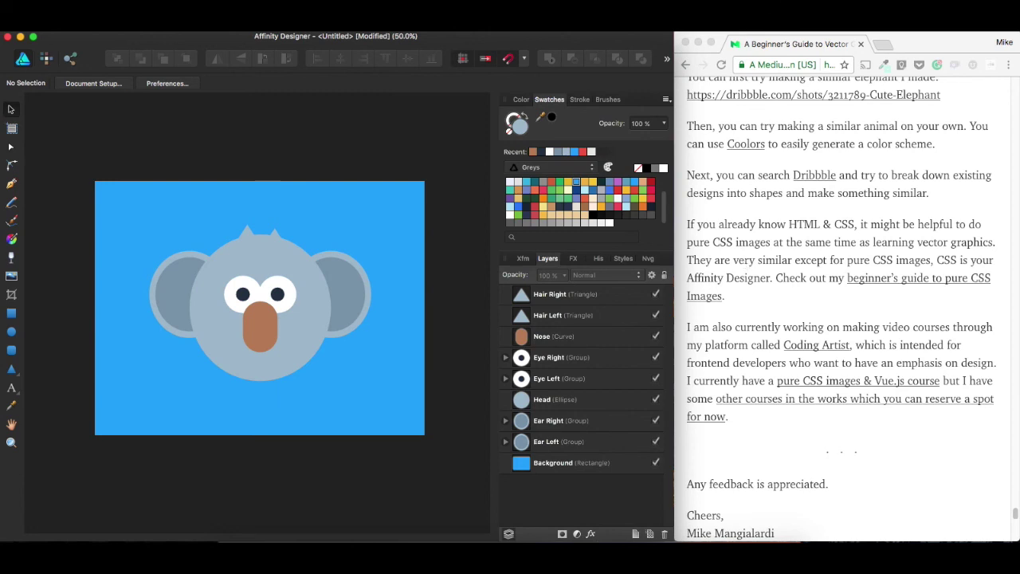
{"action": "left_click", "coordinate": [127, 24]}
{"action": "left_click", "coordinate": [142, 120]}
{"action": "key", "text": "super+s"}
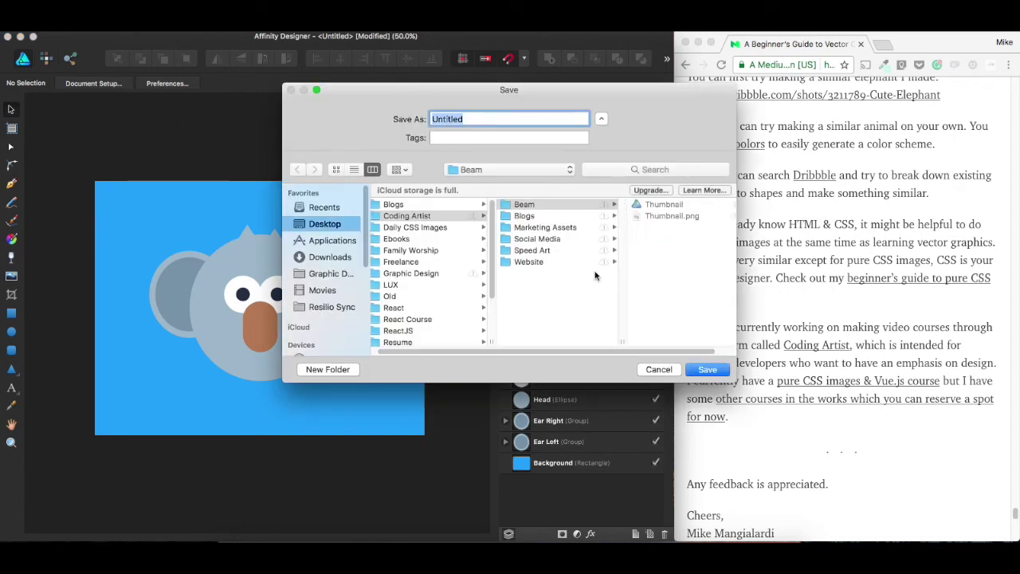
{"action": "left_click", "coordinate": [665, 369]}
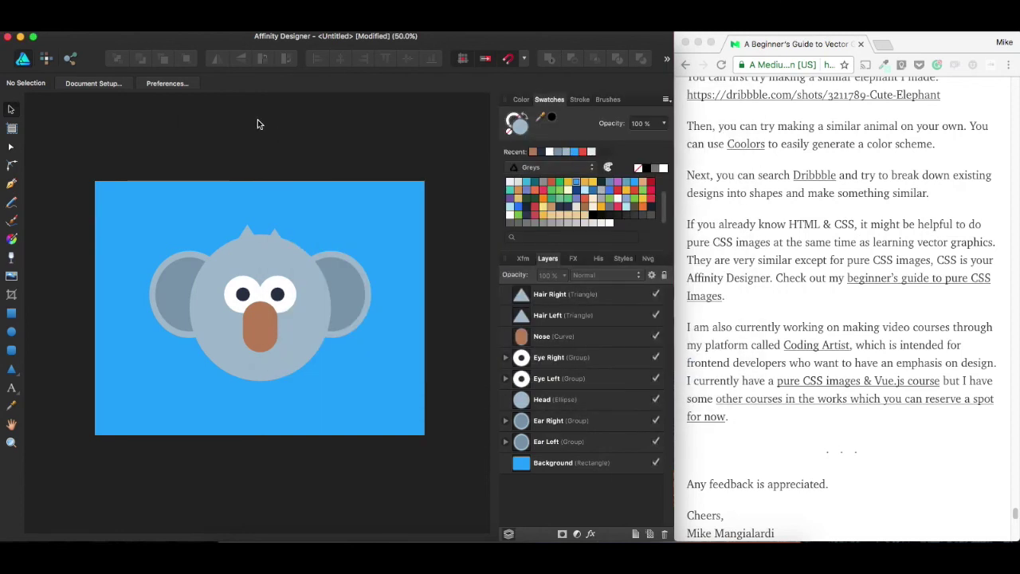
{"action": "left_click", "coordinate": [121, 32]}
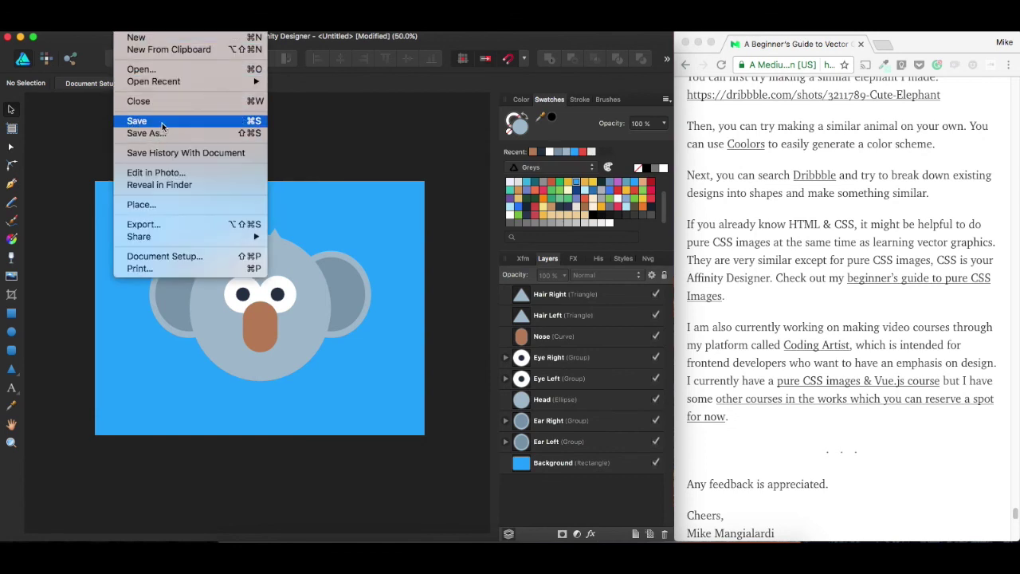
{"action": "left_click", "coordinate": [435, 246]}
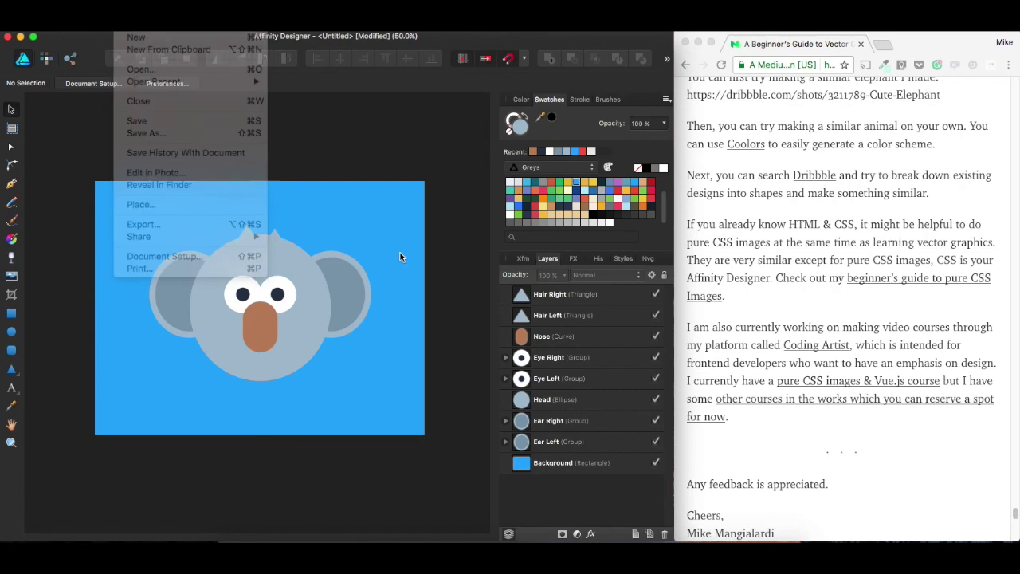
Open the document's export settings and look through the JPEG and TIFF format options.
{"action": "left_click", "coordinate": [122, 32]}
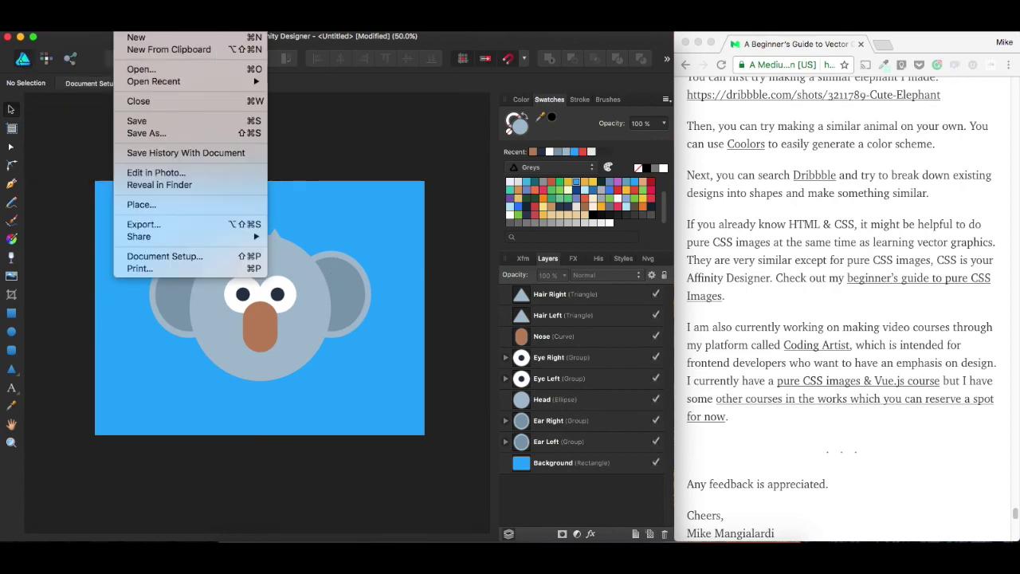
{"action": "left_click", "coordinate": [145, 224]}
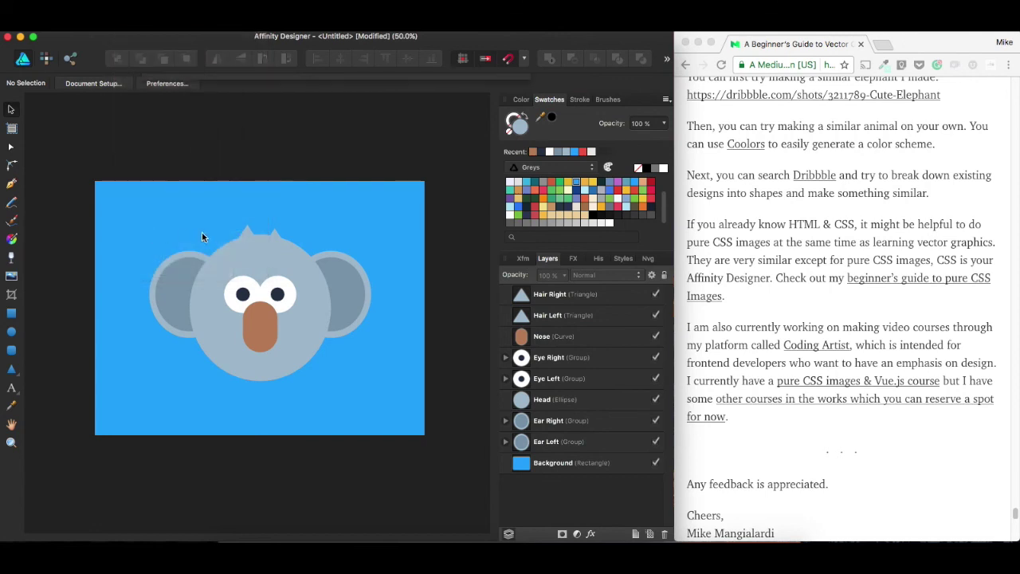
{"action": "left_click", "coordinate": [204, 93]}
{"action": "left_click", "coordinate": [279, 94]}
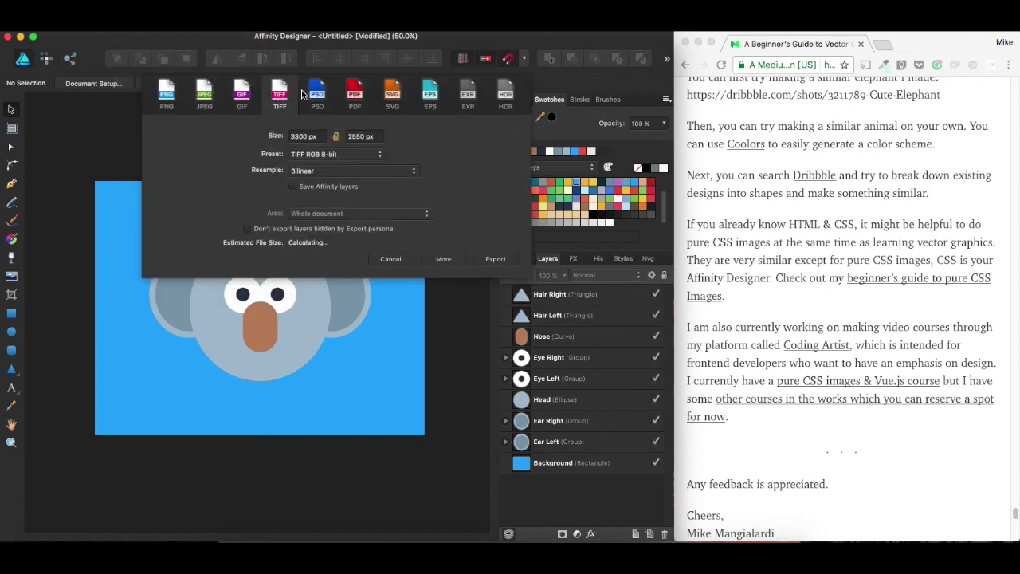